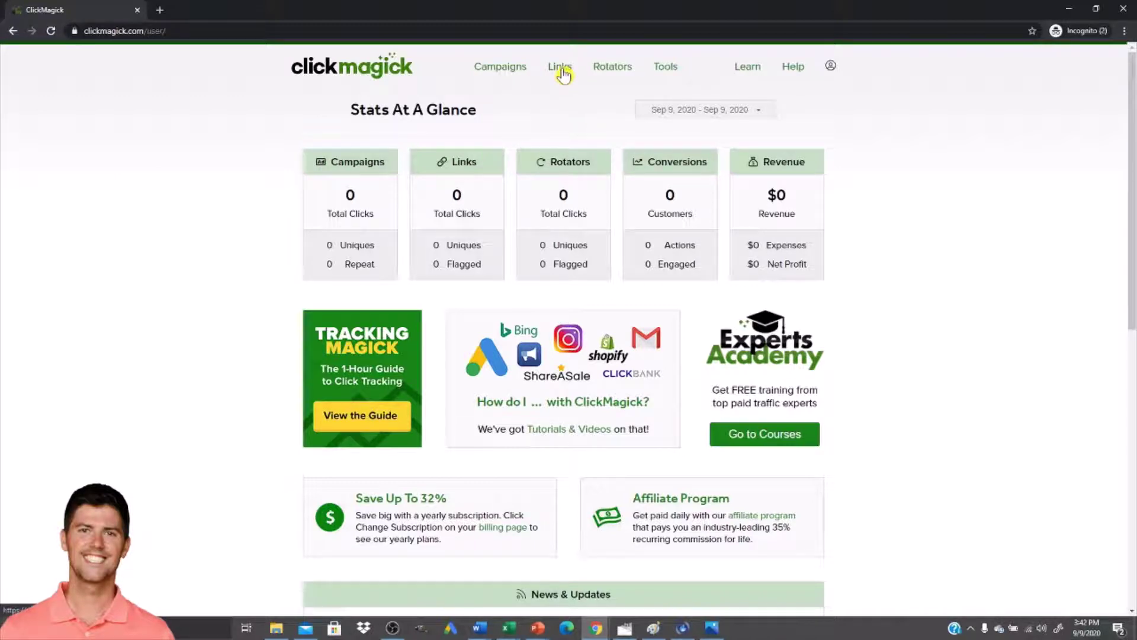
# - Start a new tracking link named "11 Tips eBook - Facebook" with the link slug eBook-FB
pyautogui.click(561, 70)
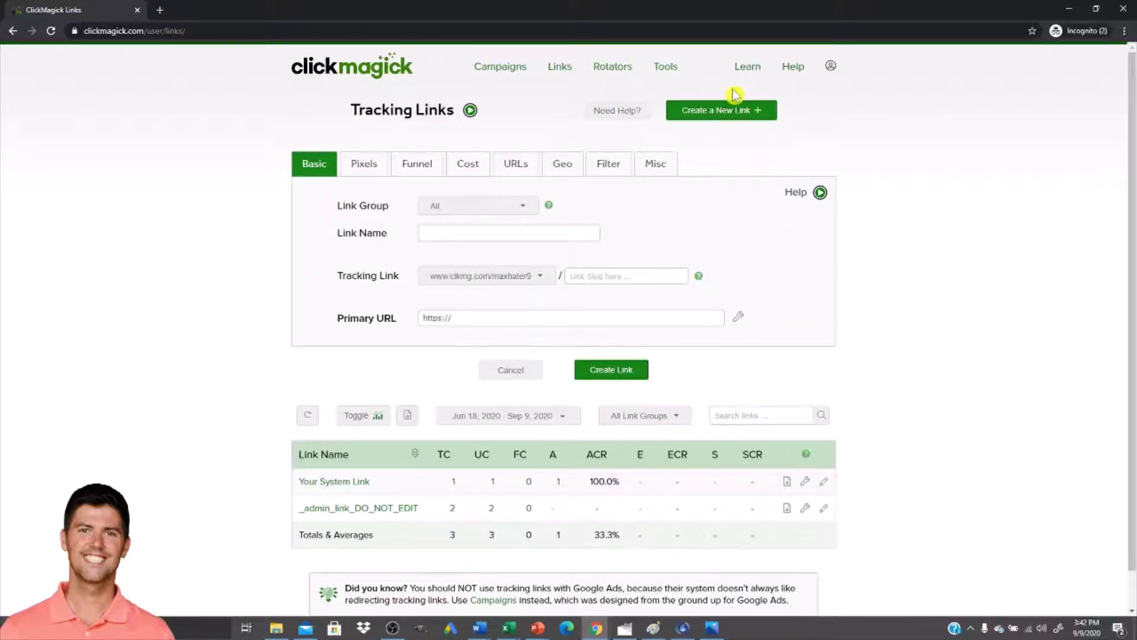
pyautogui.click(732, 112)
pyautogui.click(732, 113)
pyautogui.click(437, 232)
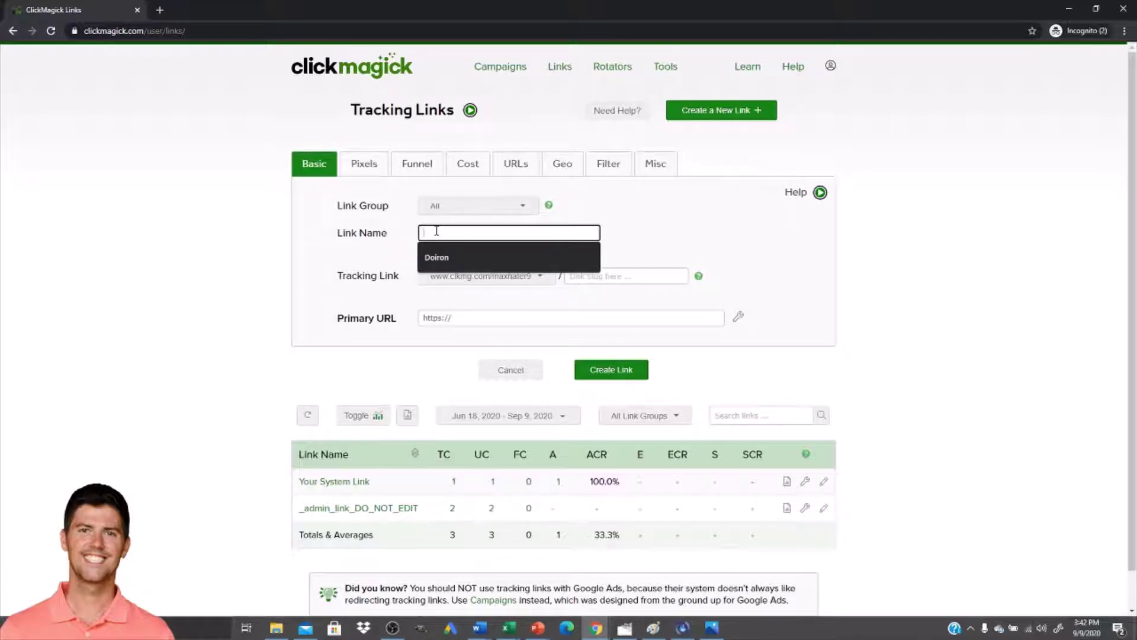
pyautogui.write('1')
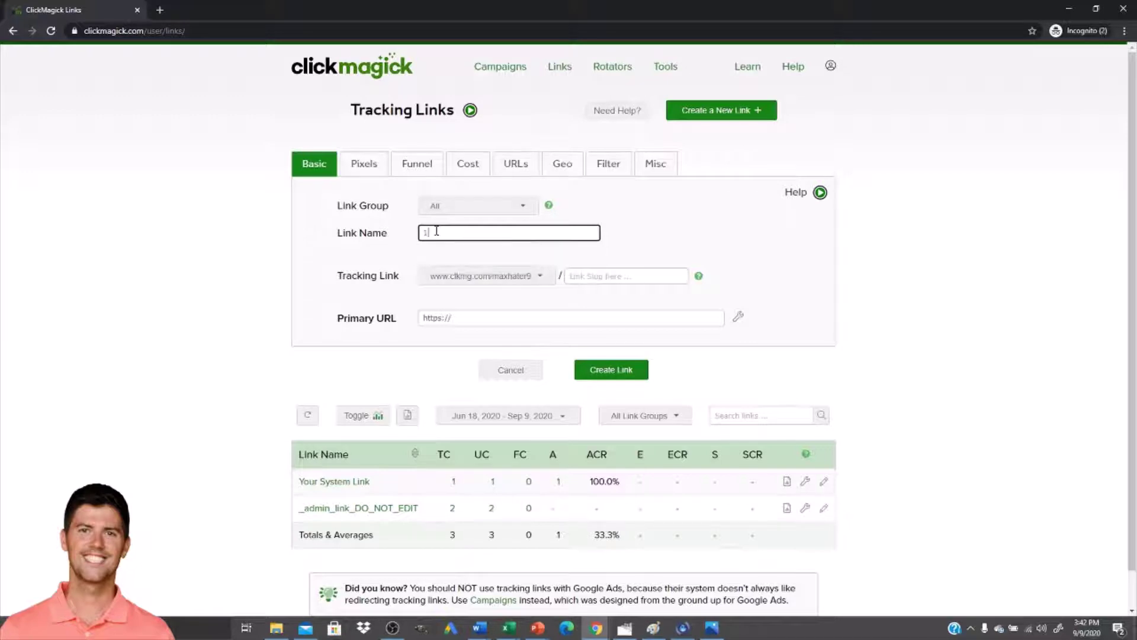
pyautogui.write('1 Tips eBook')
pyautogui.write('- Facebook')
pyautogui.doubleClick(484, 234)
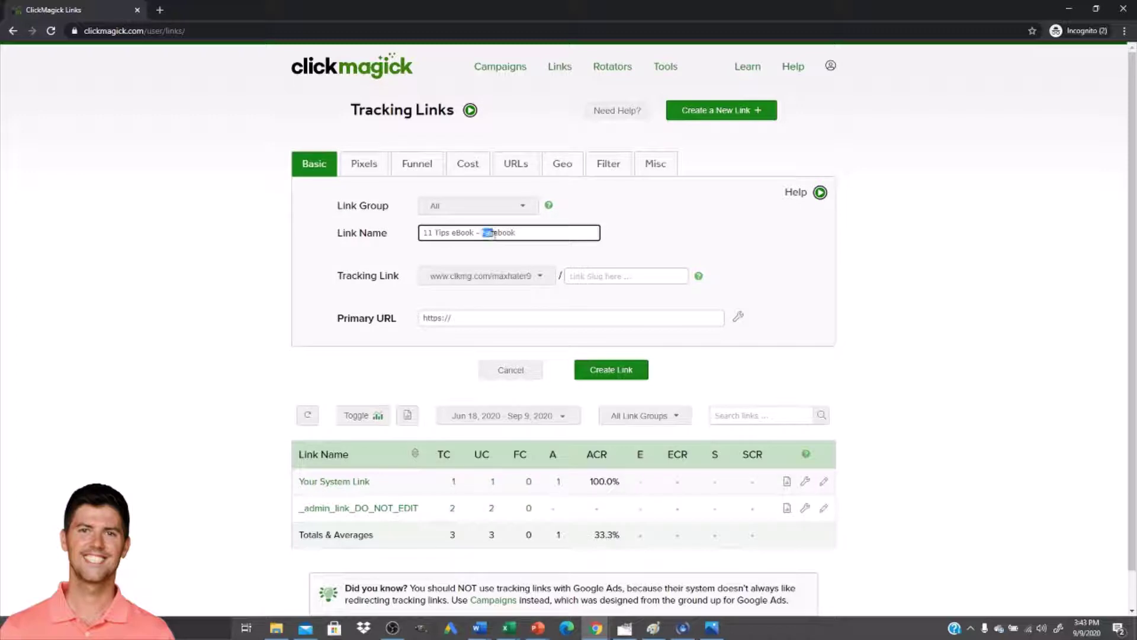
pyautogui.click(521, 233)
pyautogui.click(572, 277)
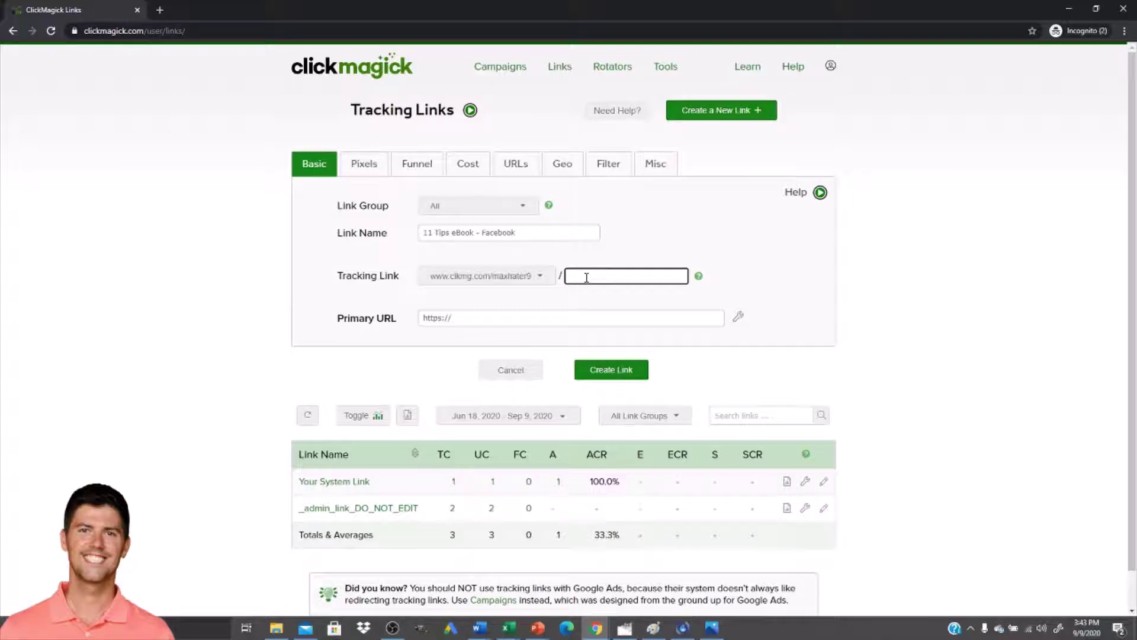
pyautogui.write('eBook-FB')
# - Copy the address of the DogNerve free e-book opt-in page from the other browser window
pyautogui.click(504, 314)
pyautogui.moveTo(594, 634)
pyautogui.click(466, 598)
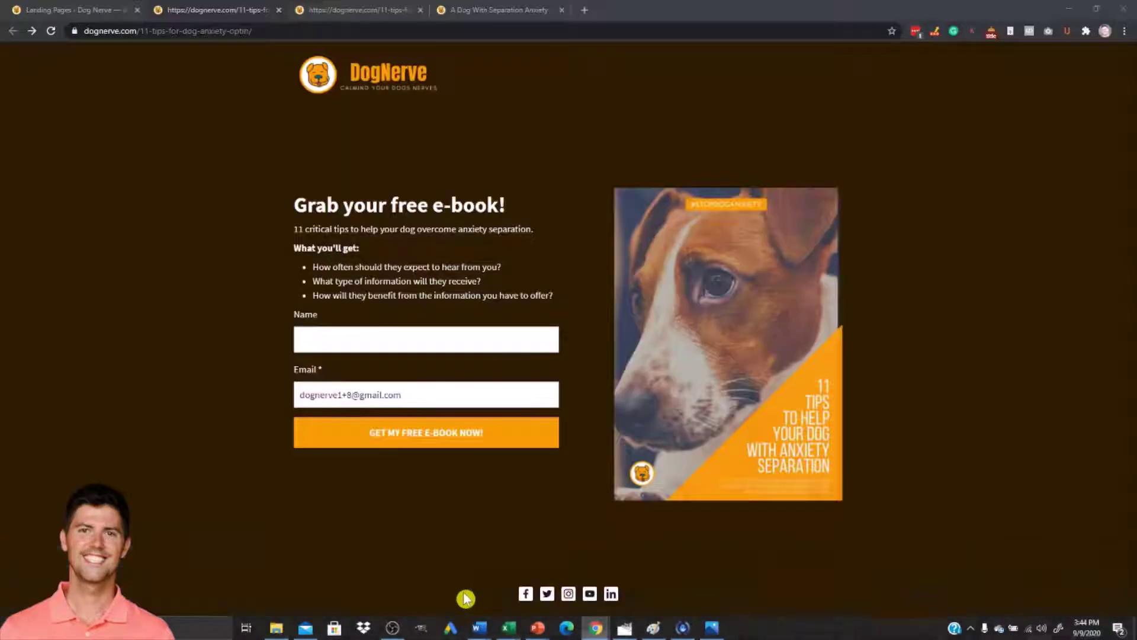
pyautogui.click(209, 33)
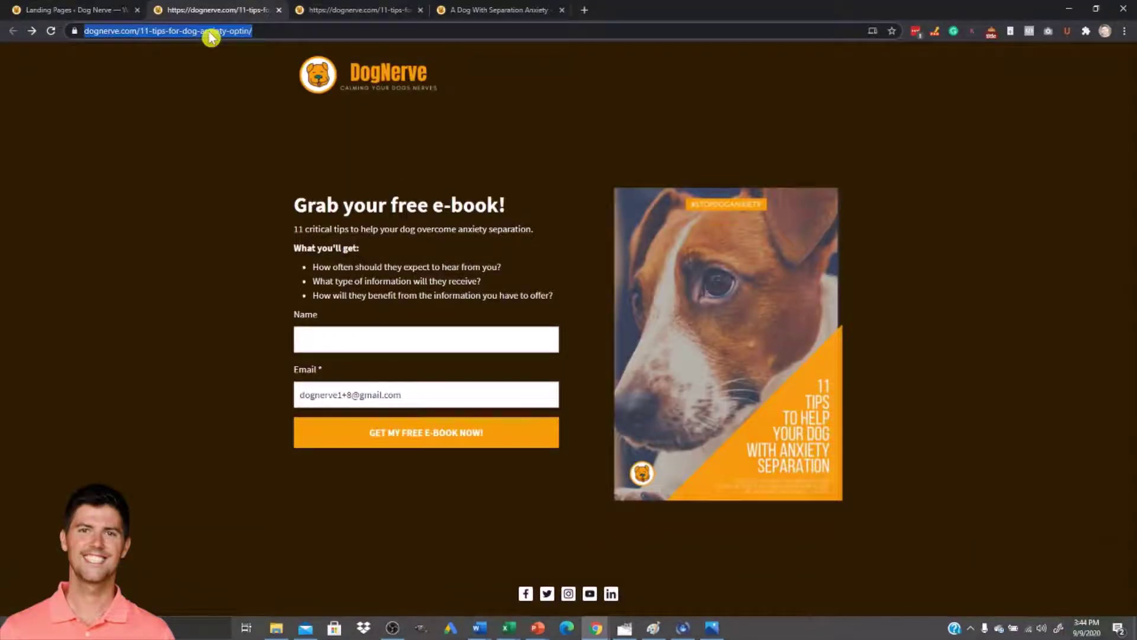
pyautogui.tripleClick(209, 33)
pyautogui.hotkey('ctrl', 'c')
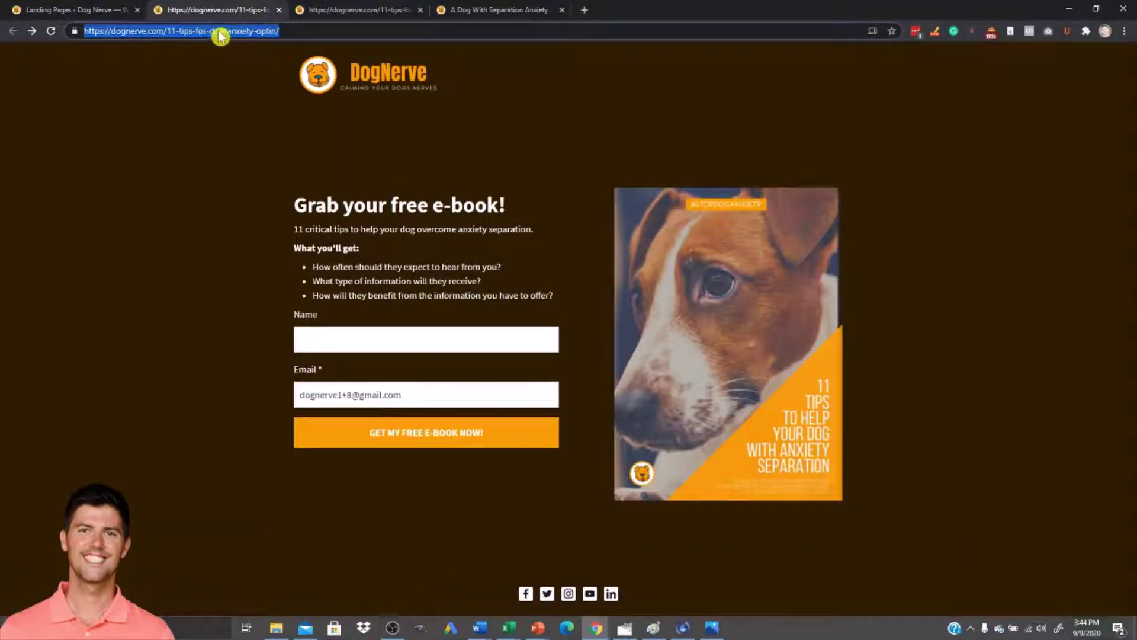
pyautogui.hotkey('alt', 'Tab')
pyautogui.click(512, 322)
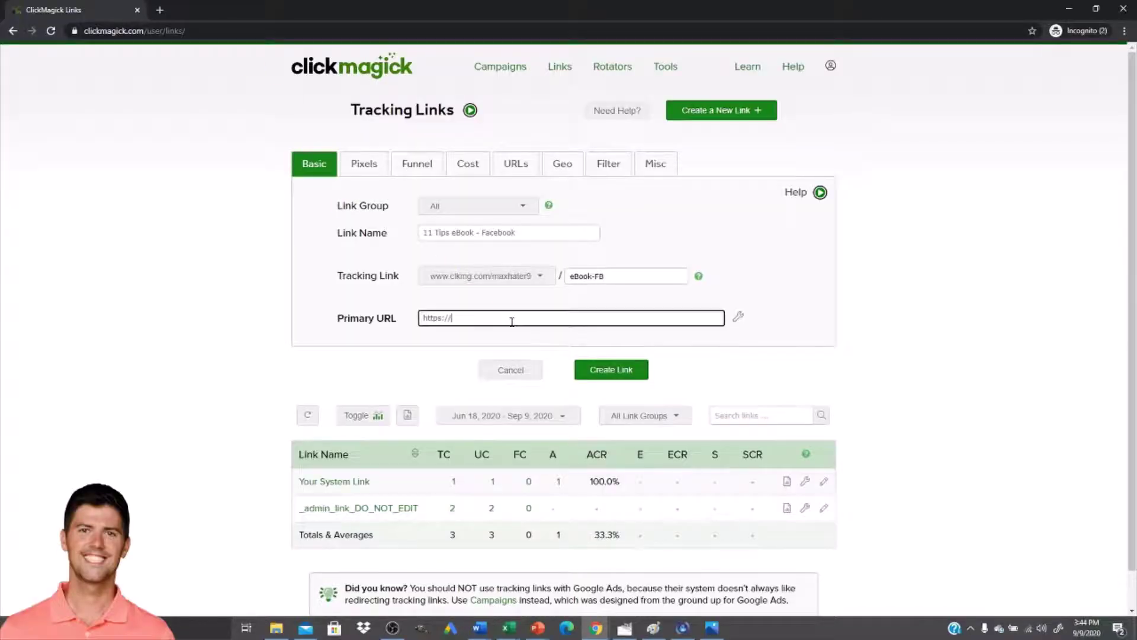
pyautogui.hotkey('ctrl', 'v')
pyautogui.moveTo(448, 318); pyautogui.dragTo(410, 320)
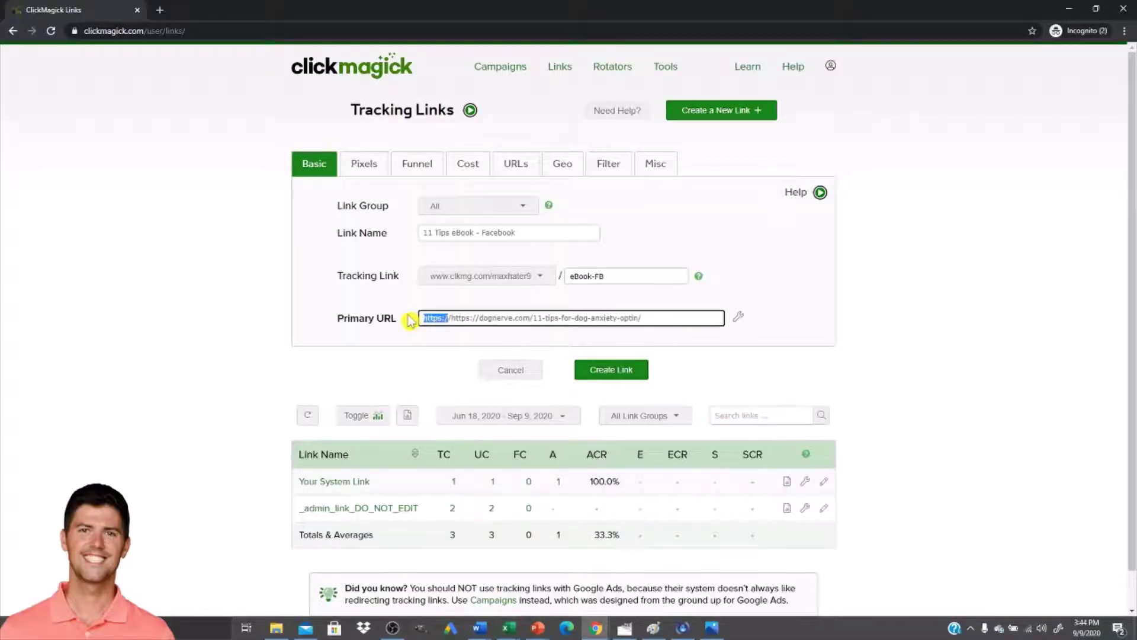
pyautogui.press('BackSpace')
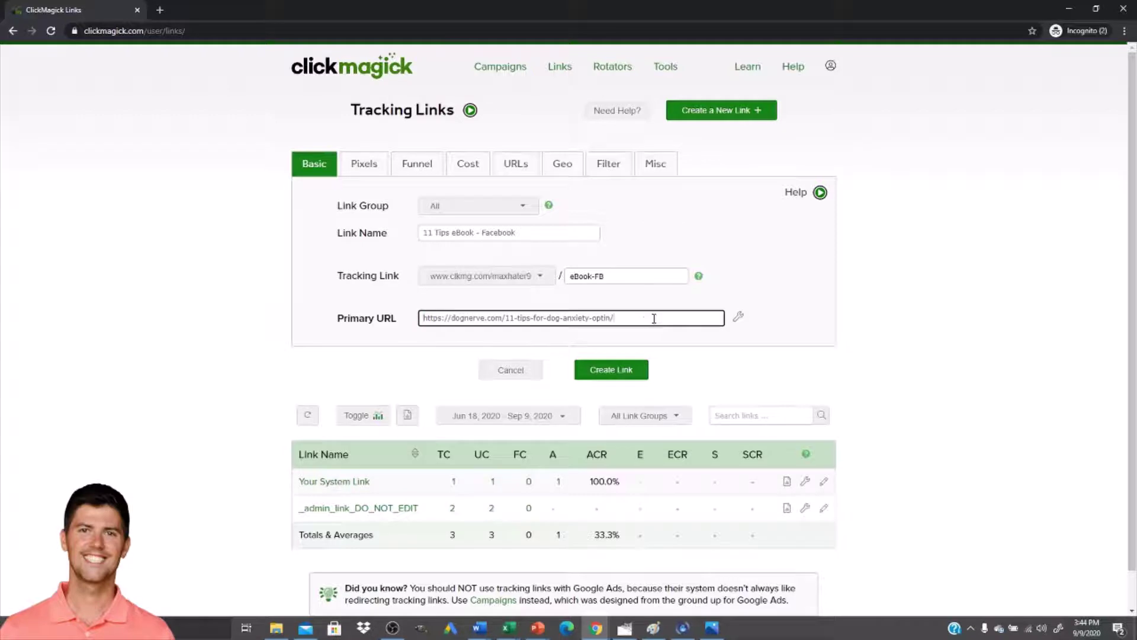
pyautogui.click(592, 377)
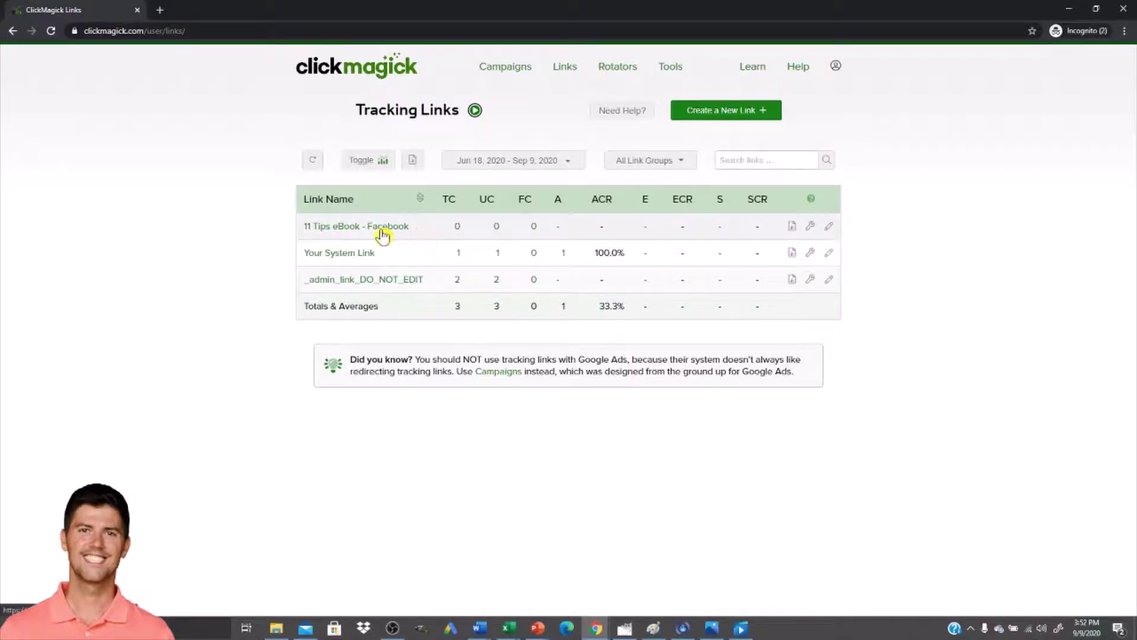
# - Open the details of the "11 Tips eBook - Facebook" link and review its reporting and management options
pyautogui.click(382, 231)
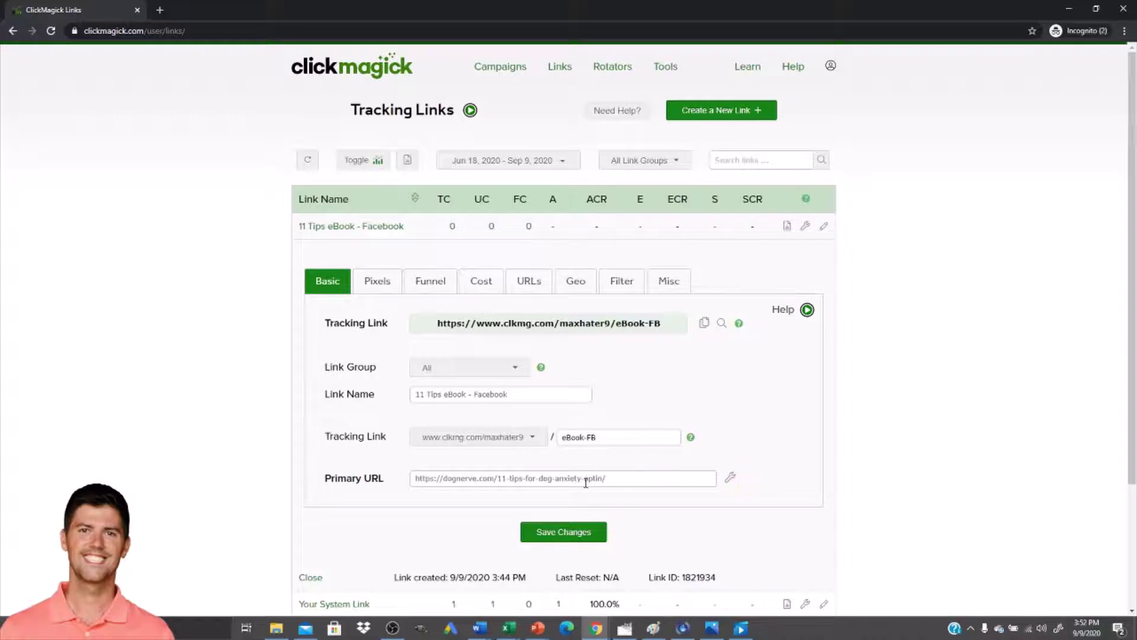
pyautogui.click(786, 230)
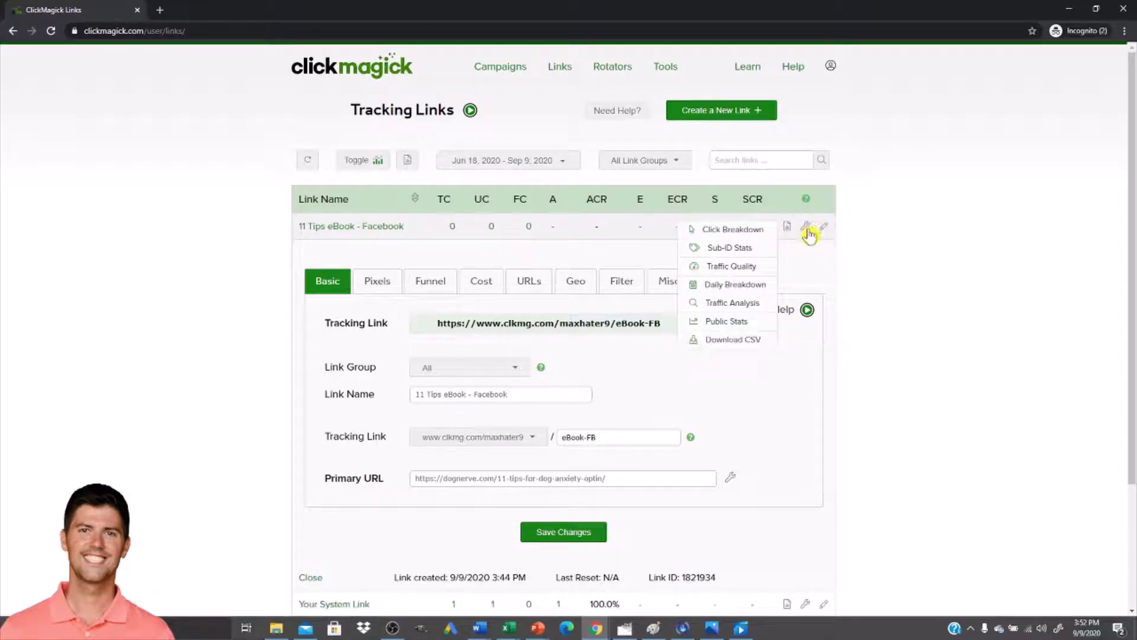
pyautogui.moveTo(807, 238)
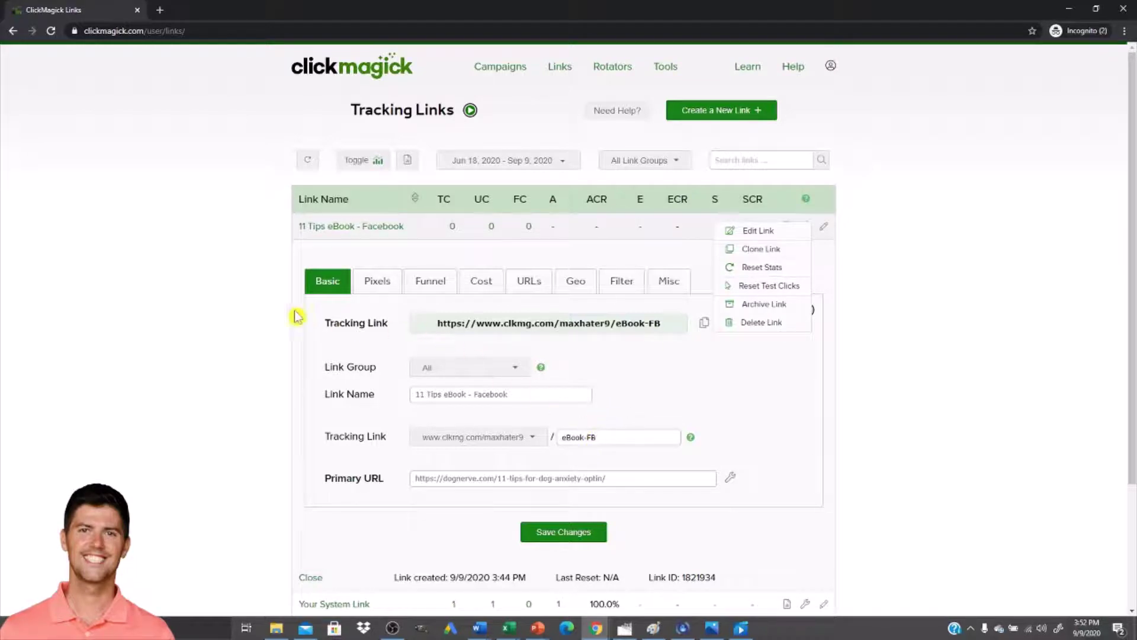
# - Test the eBook-FB link by loading its copied tracking URL in a new browser window, and refresh the Tracking Links statistics
pyautogui.doubleClick(516, 325)
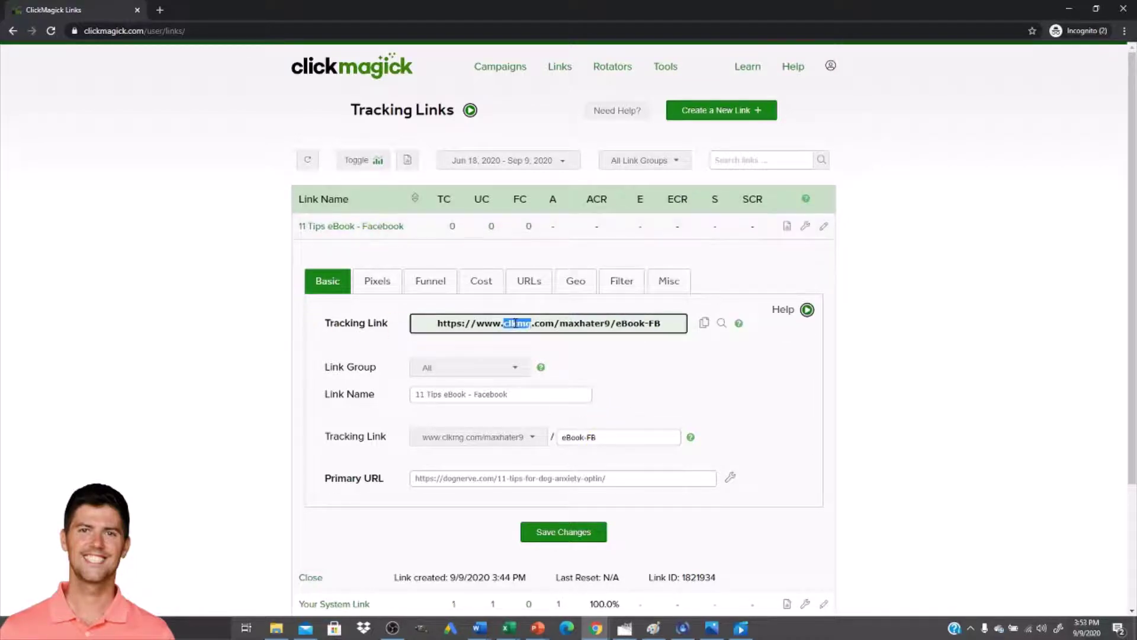
pyautogui.click(705, 325)
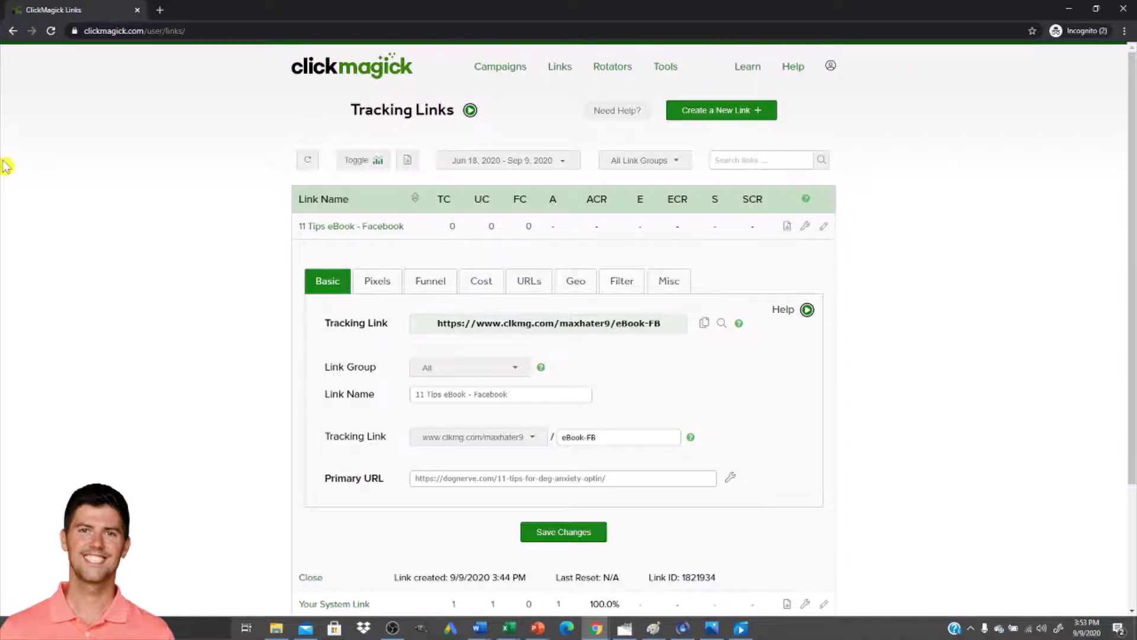
pyautogui.hotkey('ctrl', 'n')
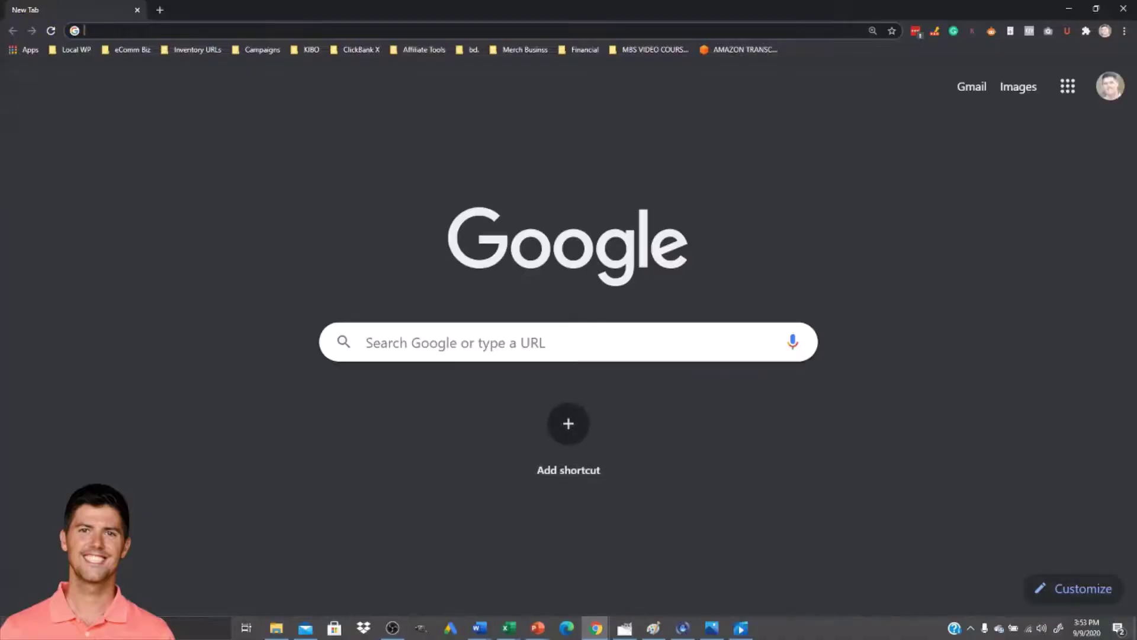
pyautogui.hotkey('ctrl', 'v')
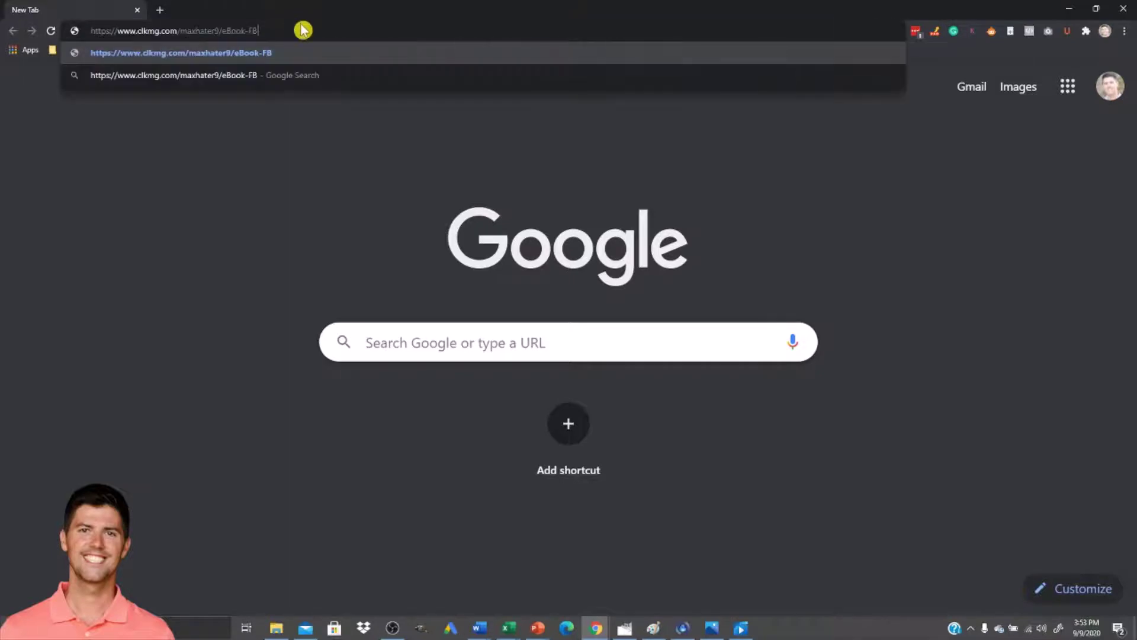
pyautogui.press('Return')
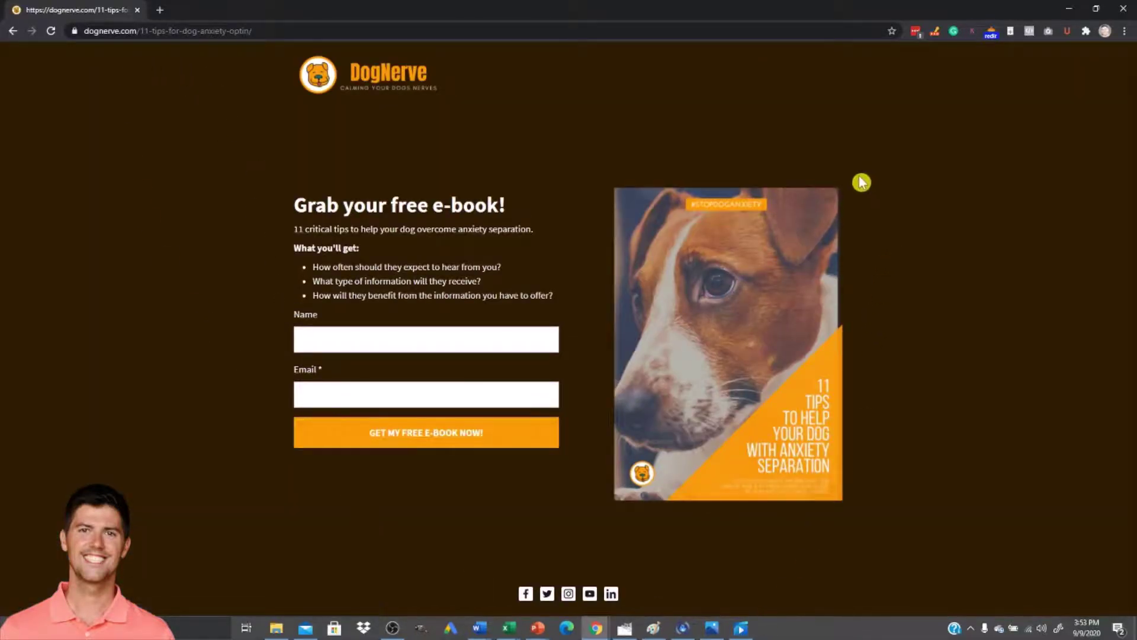
pyautogui.hotkey('alt', 'Tab')
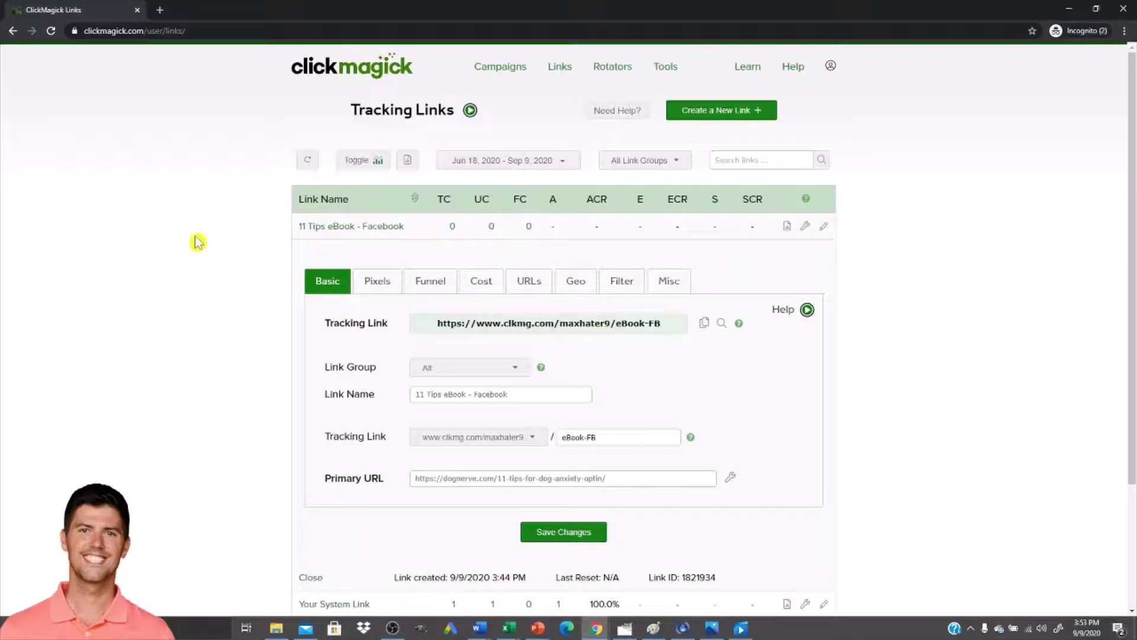
pyautogui.click(51, 32)
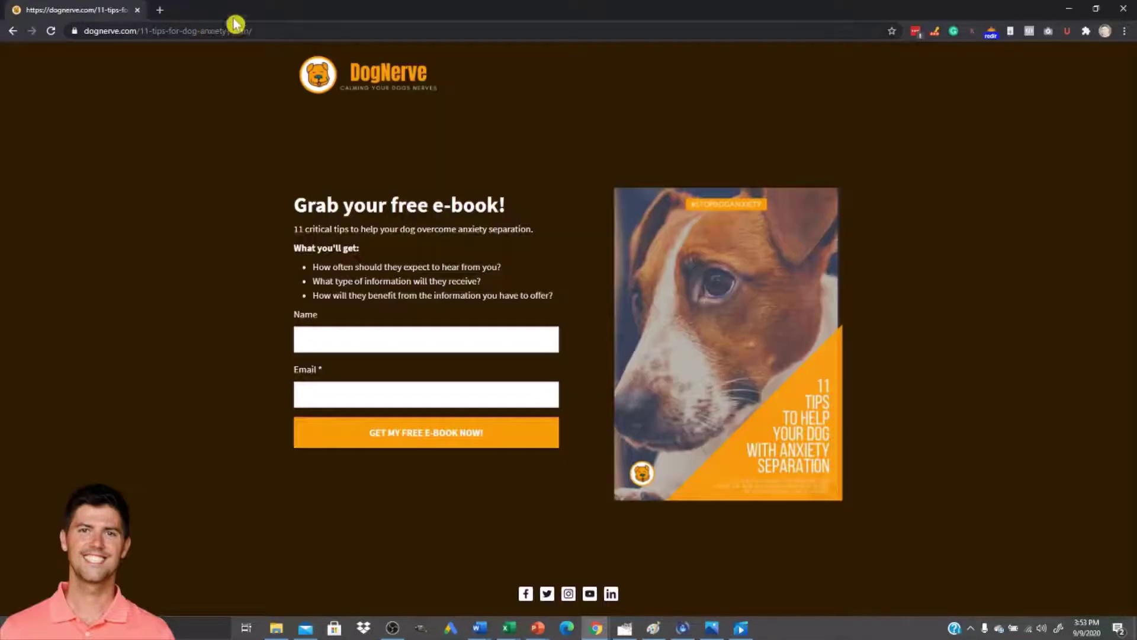
pyautogui.click(241, 30)
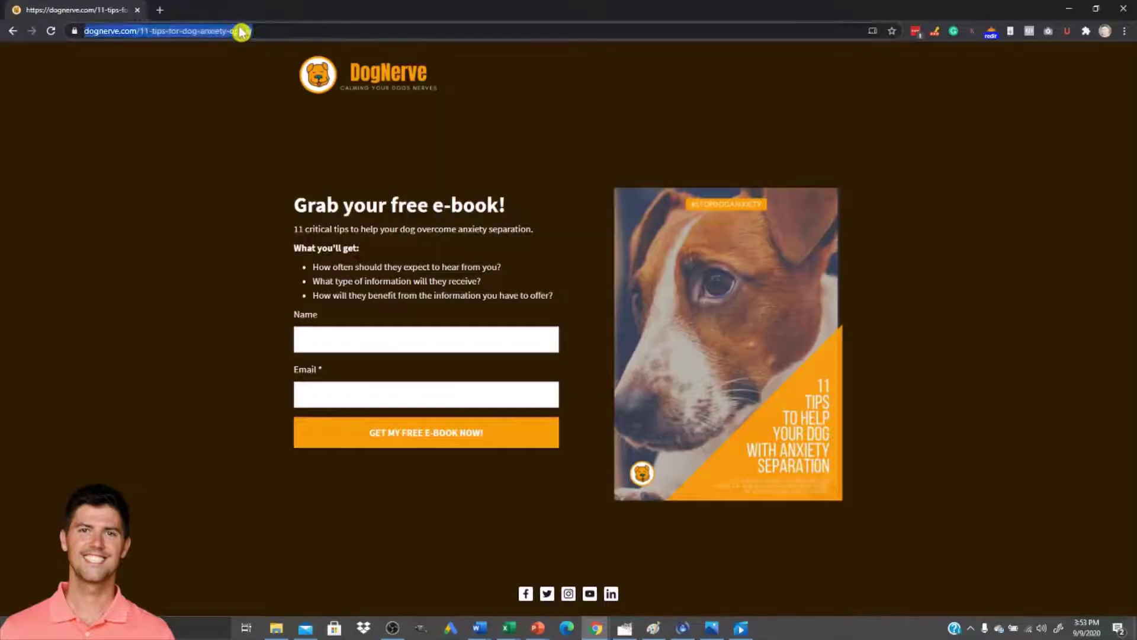
pyautogui.doubleClick(266, 31)
pyautogui.click(279, 31)
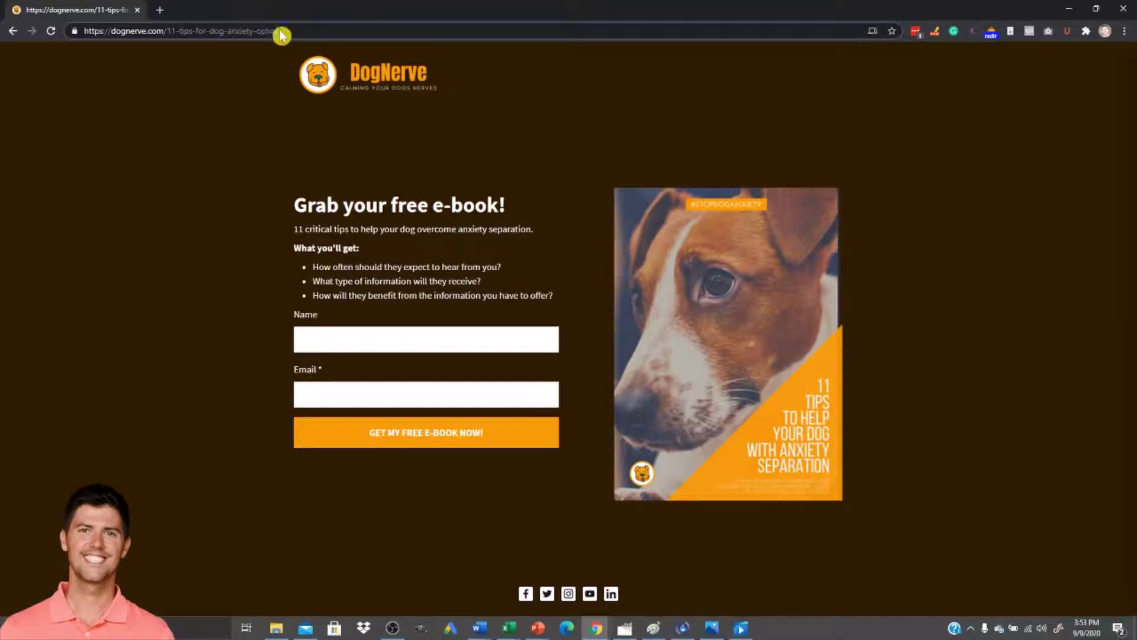
pyautogui.hotkey('ctrl', 's')
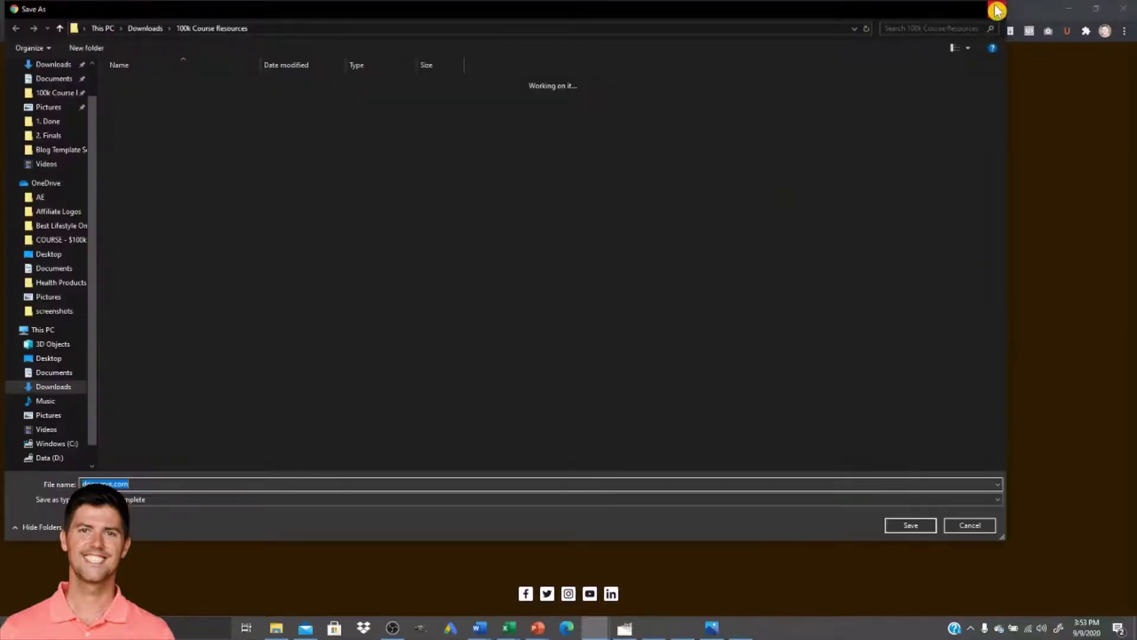
pyautogui.click(997, 9)
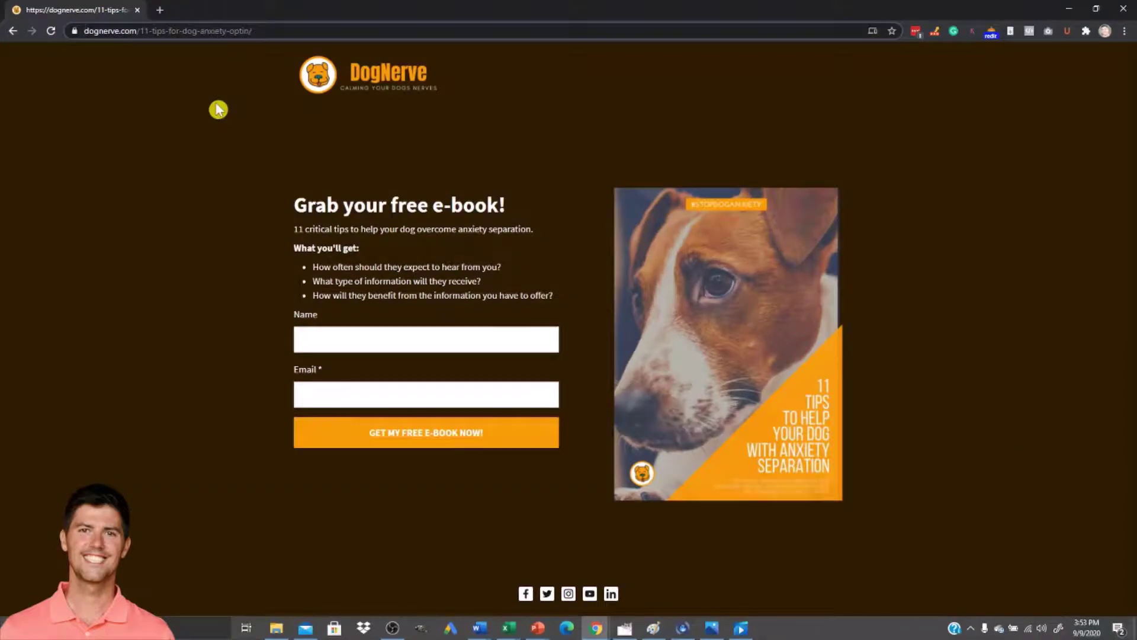
# - Load the copied tracking URL again in another new browser window, and refresh the Tracking Links page for a repeat click
pyautogui.hotkey('ctrl', 'n')
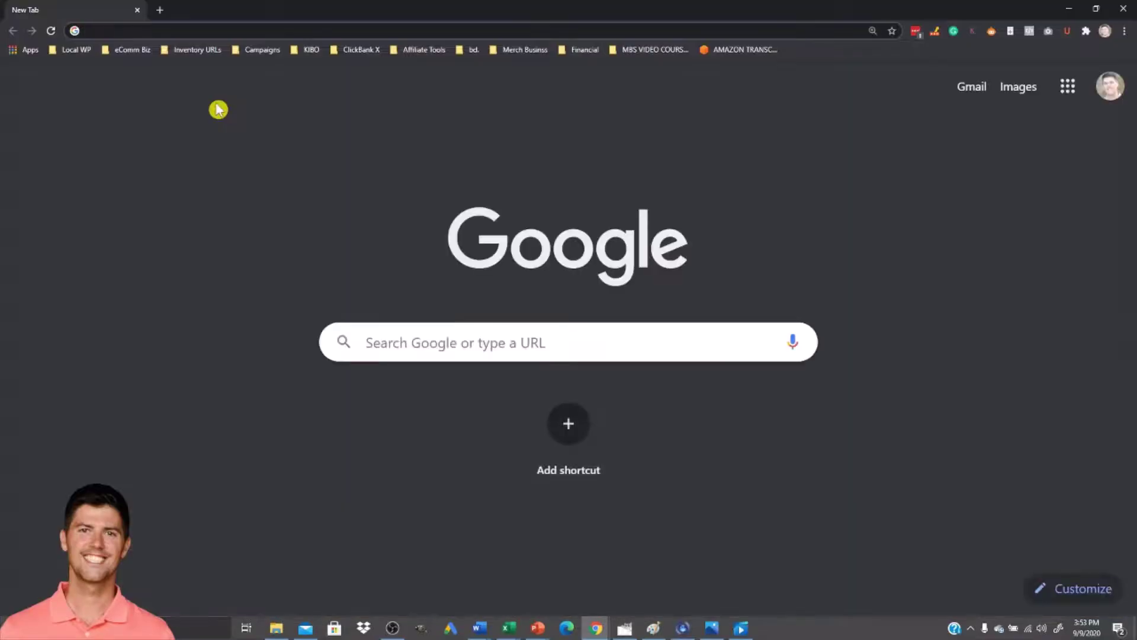
pyautogui.hotkey('ctrl', 'v')
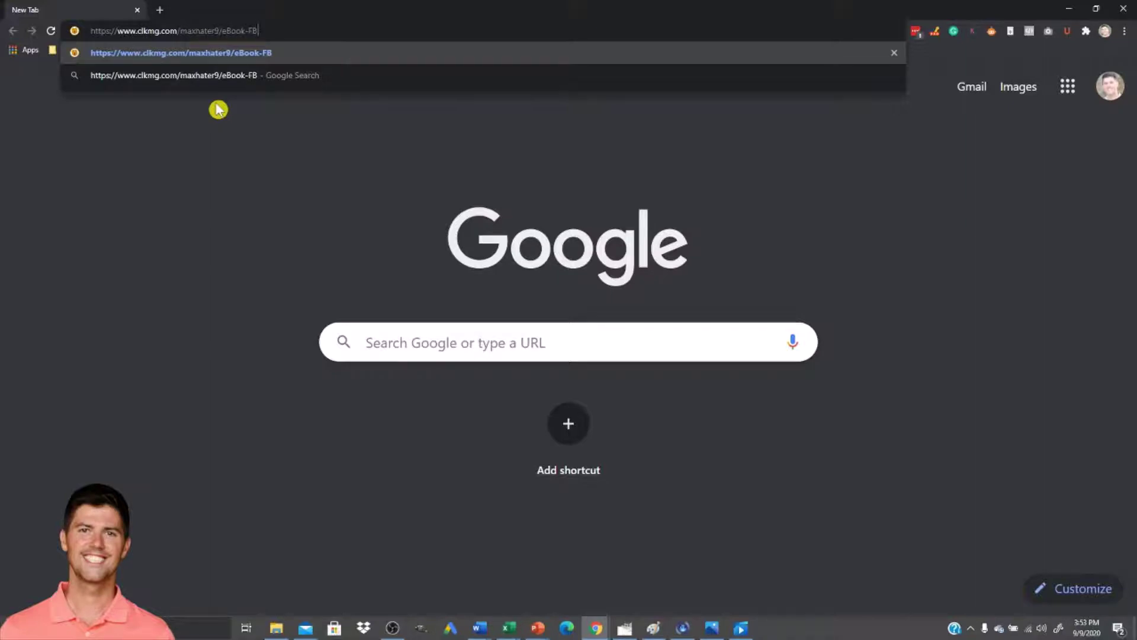
pyautogui.press('Return')
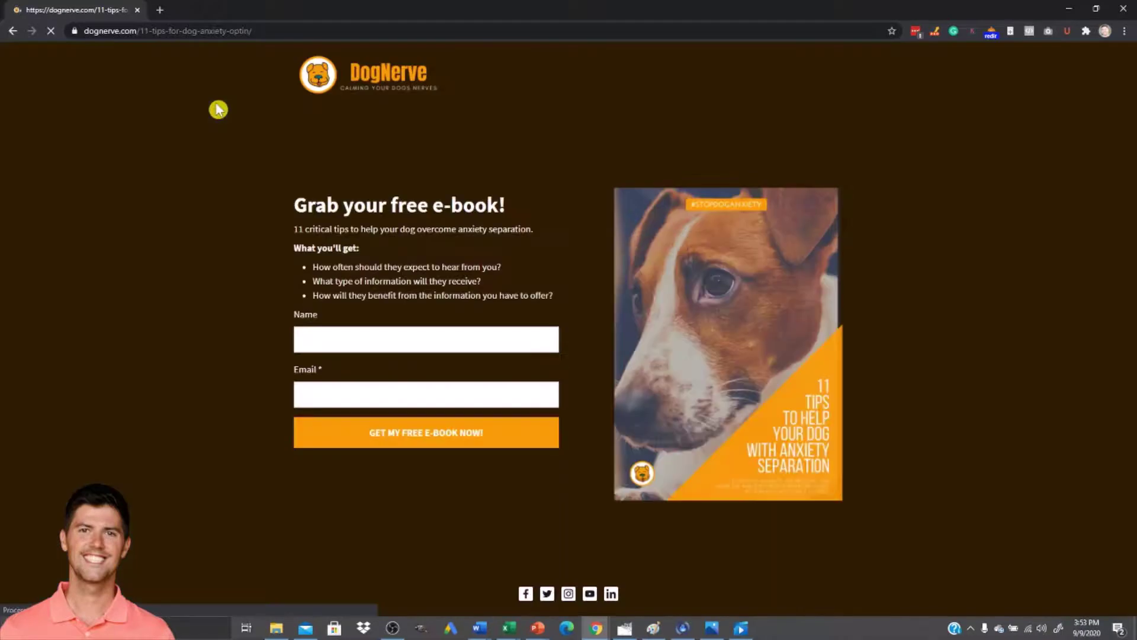
pyautogui.hotkey('alt', 'Tab')
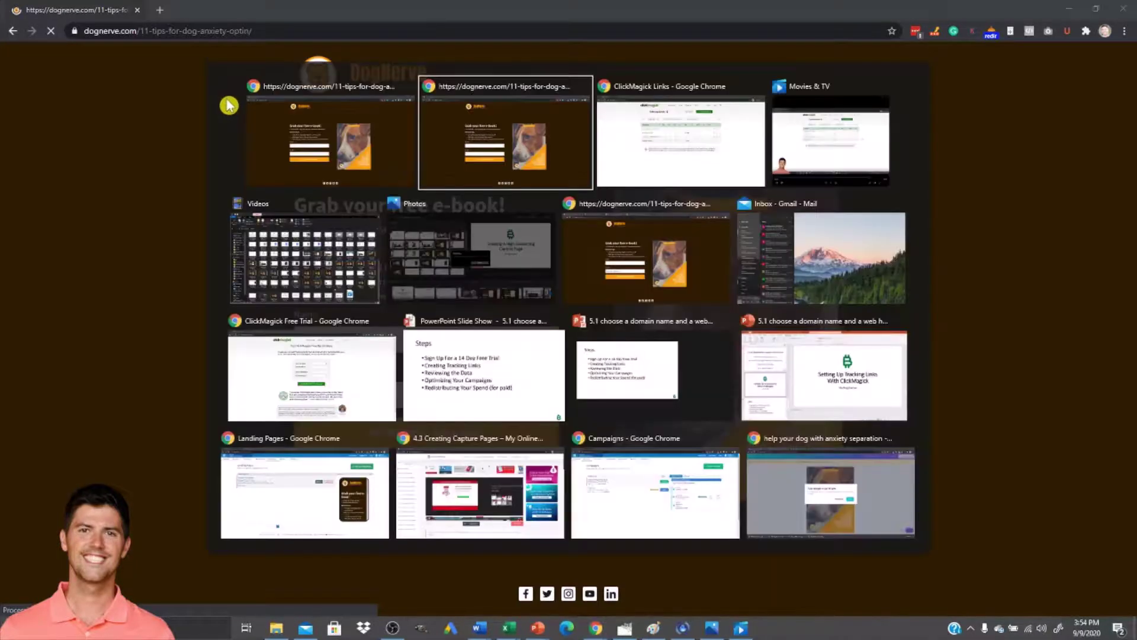
pyautogui.click(51, 31)
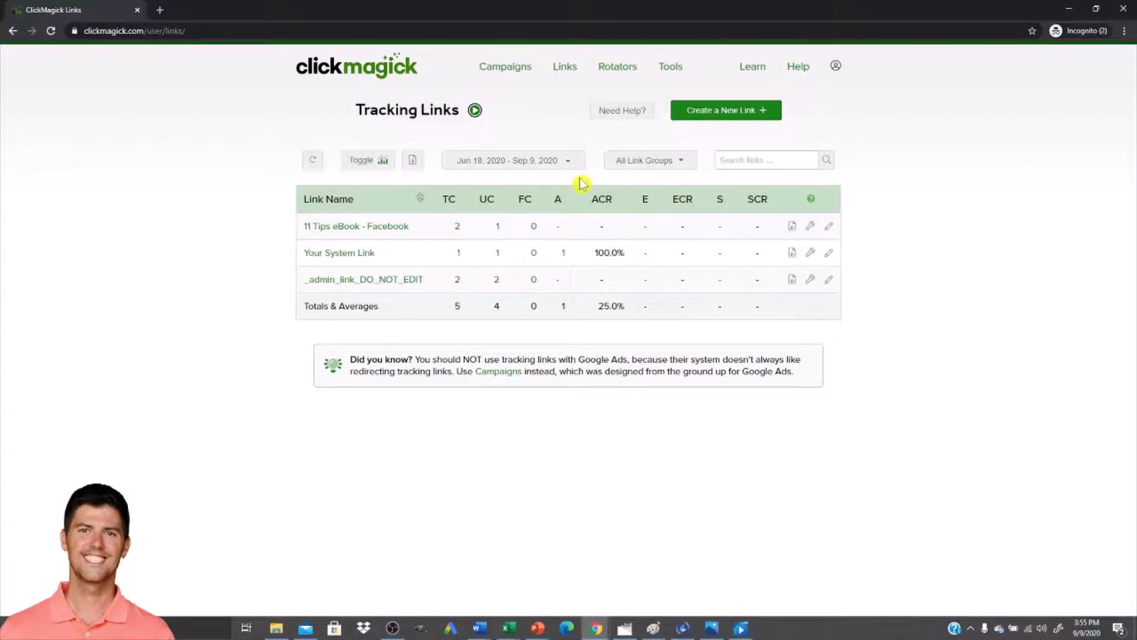
# - Open the ClickMagick Pixel Builder and keep Actions as the conversion type to track
pyautogui.click(675, 73)
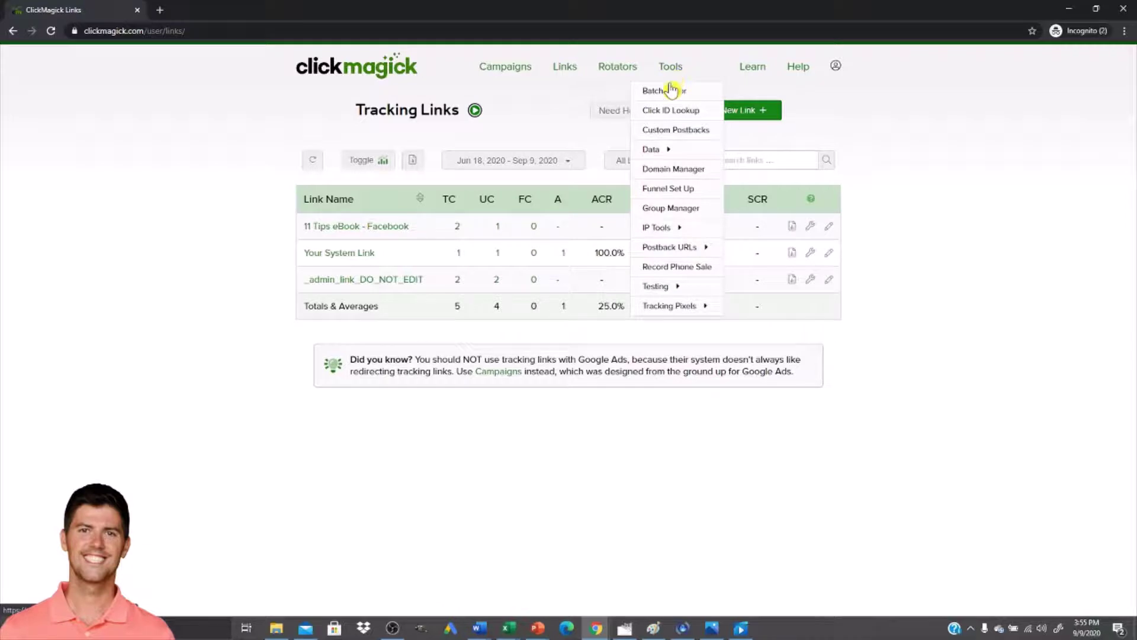
pyautogui.moveTo(666, 318)
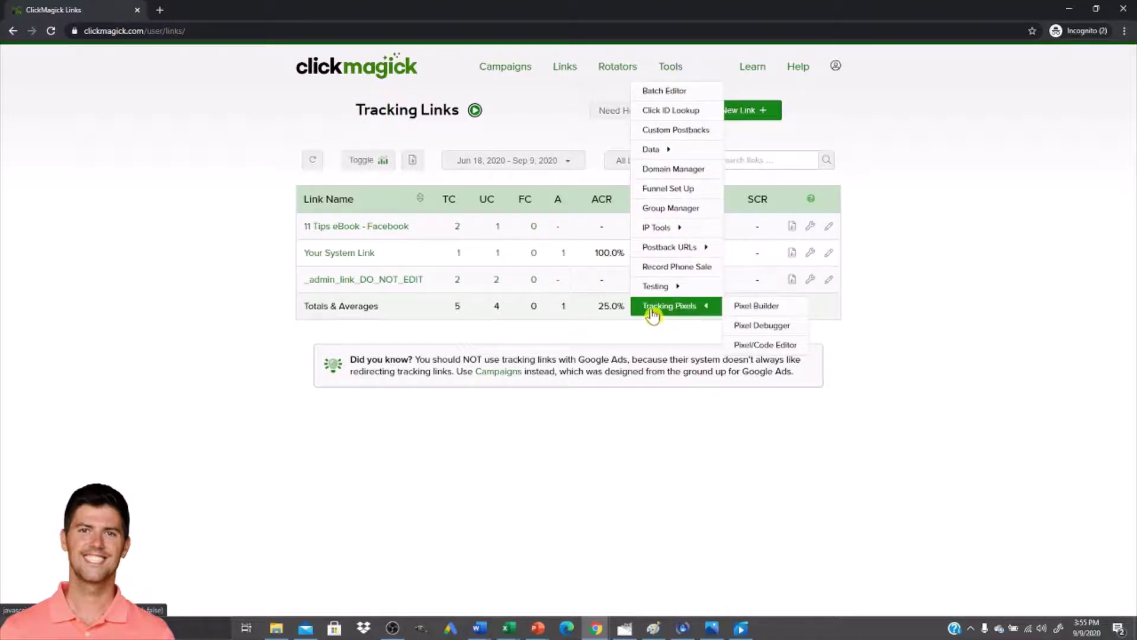
pyautogui.click(755, 308)
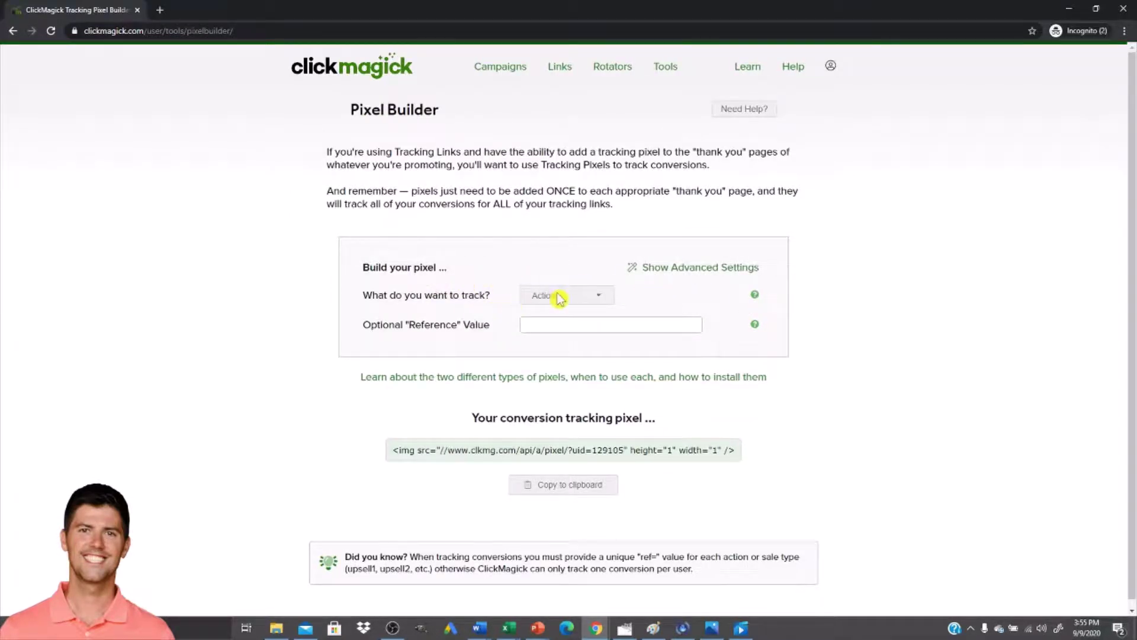
pyautogui.click(584, 299)
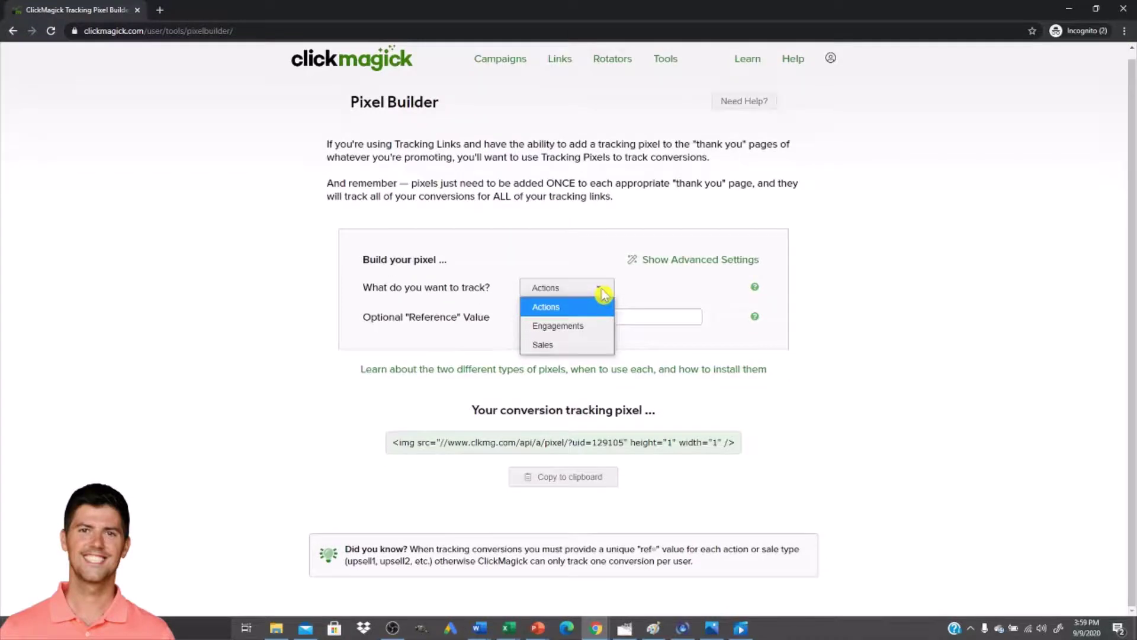
pyautogui.click(603, 292)
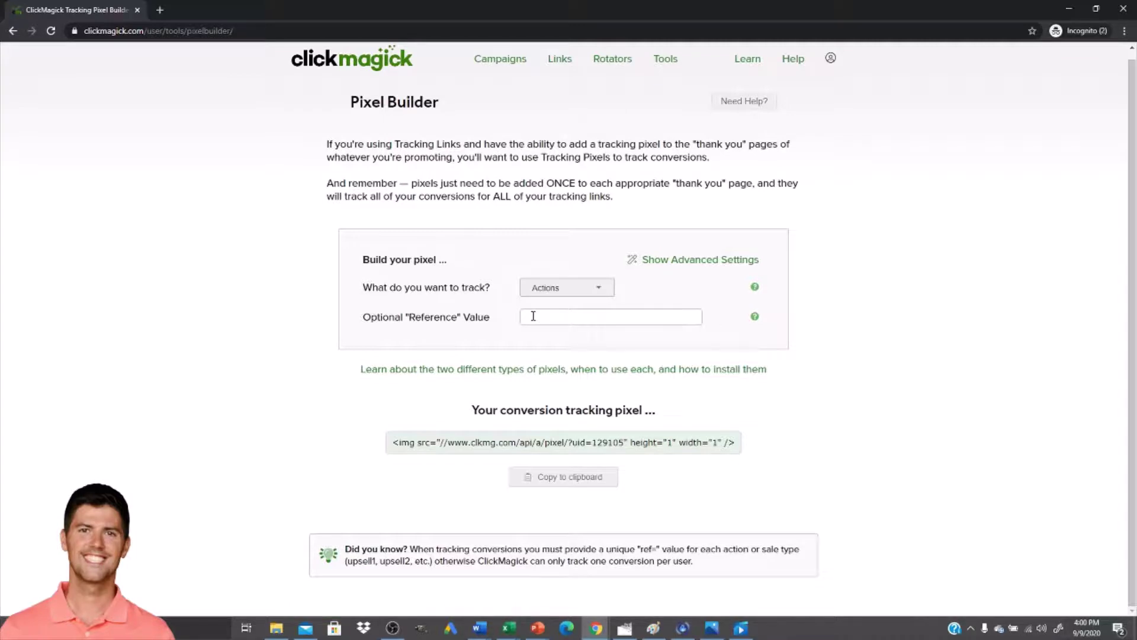
# - Set the pixel's reference value to optin and copy the generated tracking pixel code
pyautogui.click(537, 322)
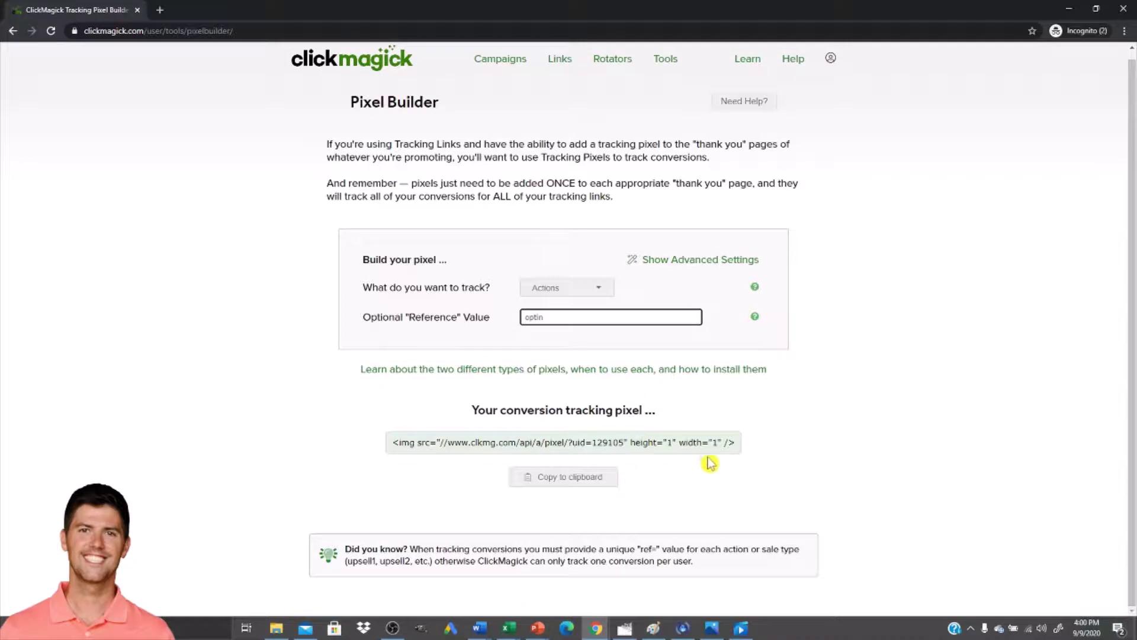
pyautogui.click(827, 396)
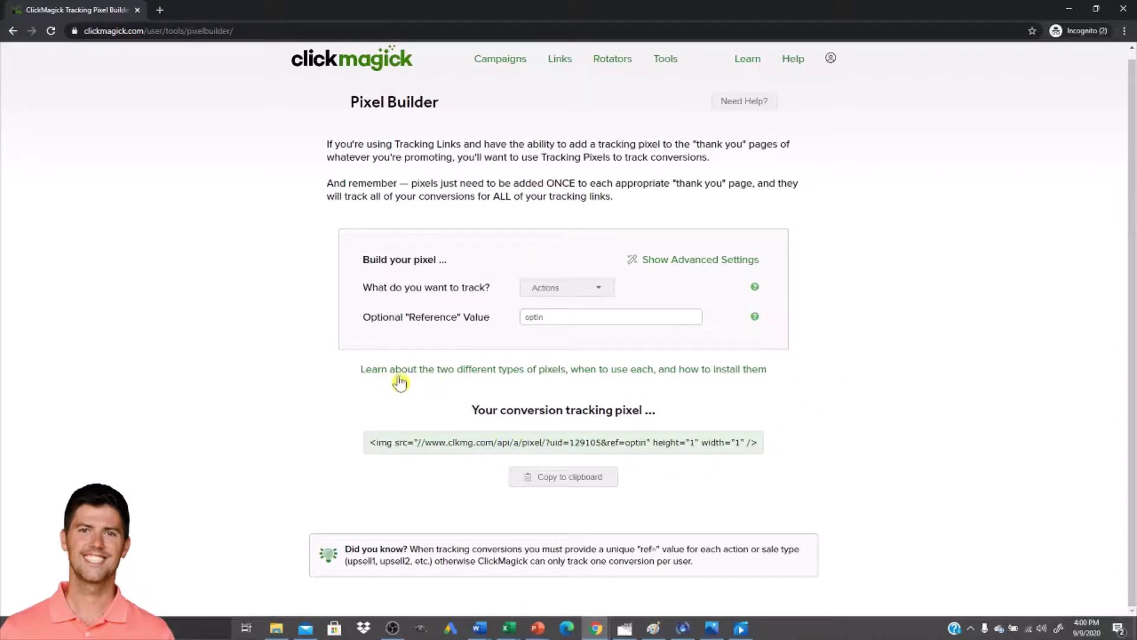
pyautogui.click(560, 484)
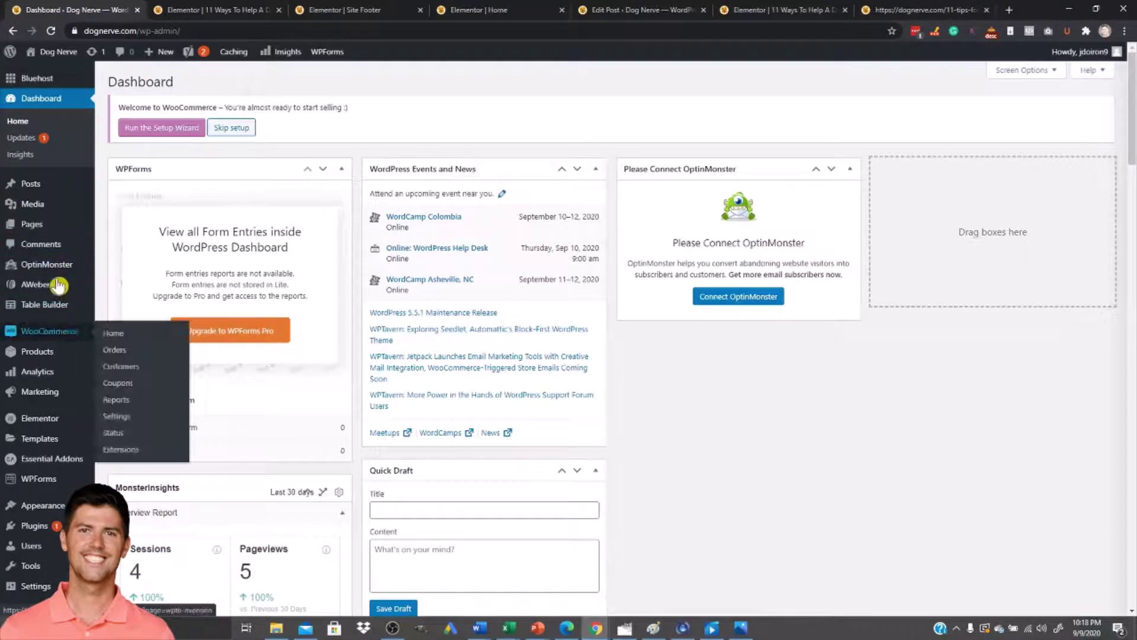
# - In the WordPress Pages list, duplicate the Home page and set the copy's title and slug to "Thank You 11 Tips eBook"
pyautogui.click(37, 226)
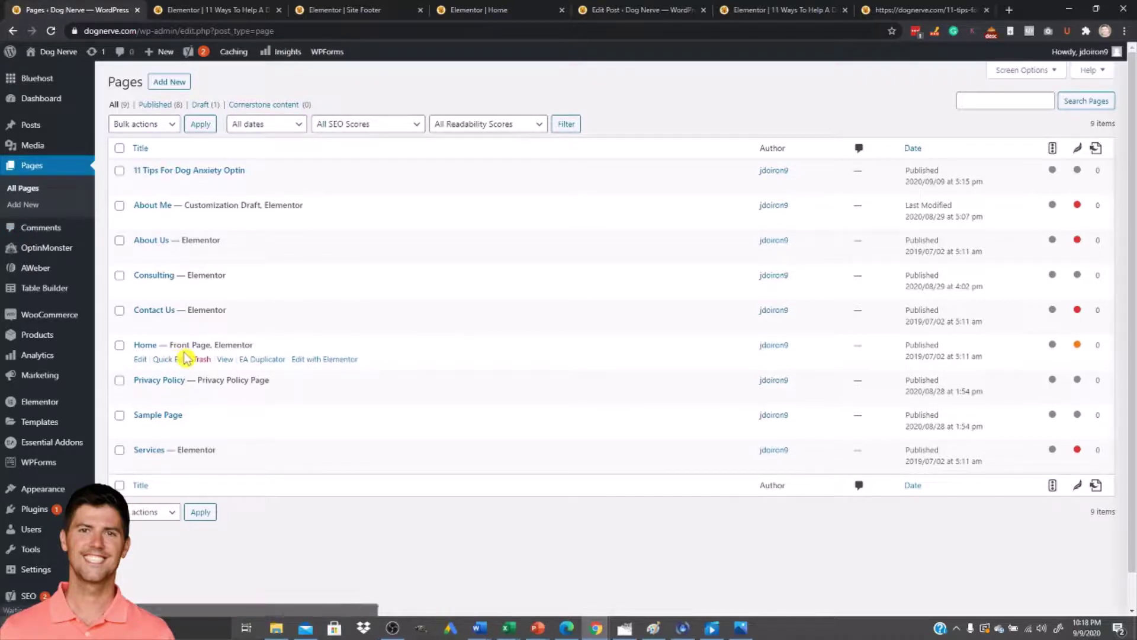
pyautogui.click(261, 362)
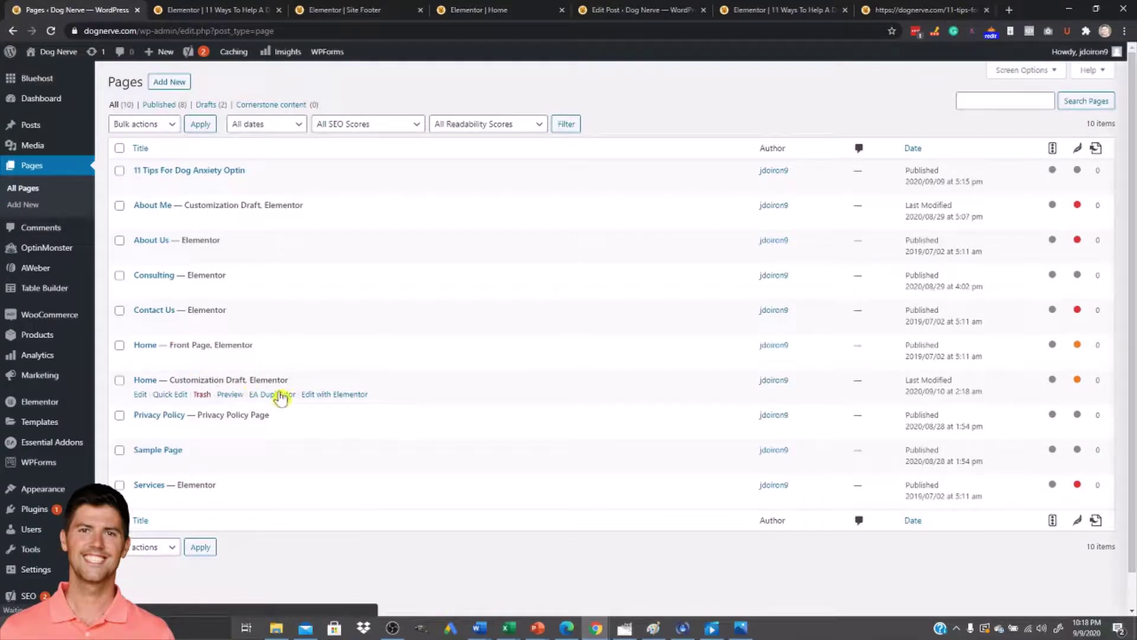
pyautogui.click(172, 393)
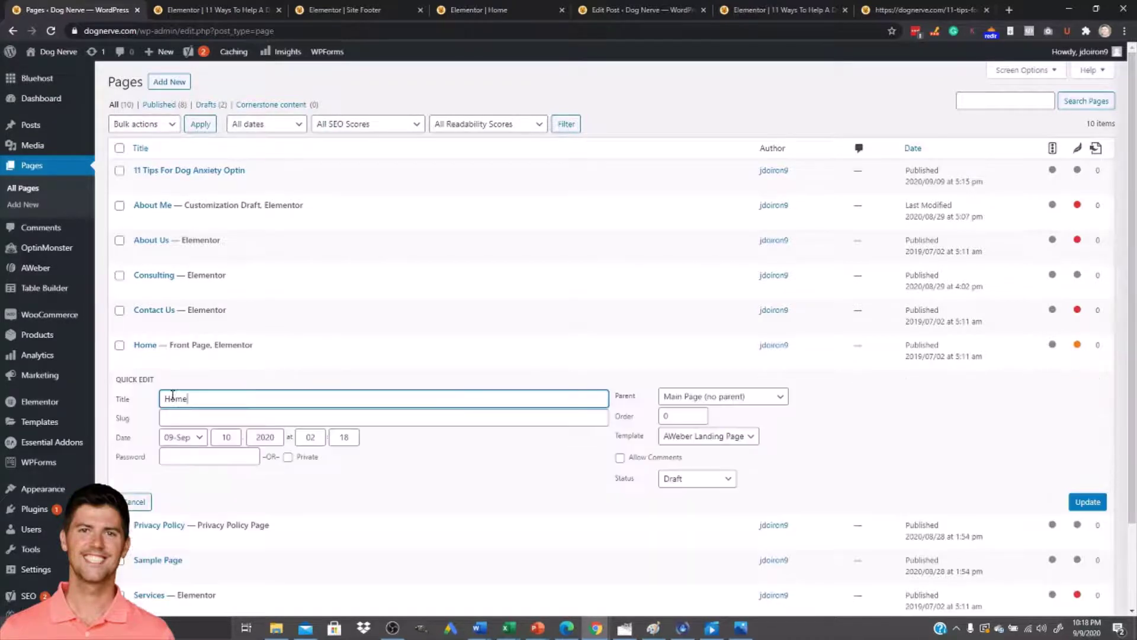
pyautogui.moveTo(202, 397); pyautogui.dragTo(140, 395)
pyautogui.write('Thank You')
pyautogui.write('11 Tips eBook')
pyautogui.hotkey('ctrl', 'a')
pyautogui.hotkey('ctrl', 'c')
pyautogui.click(195, 420)
pyautogui.hotkey('ctrl', 'v')
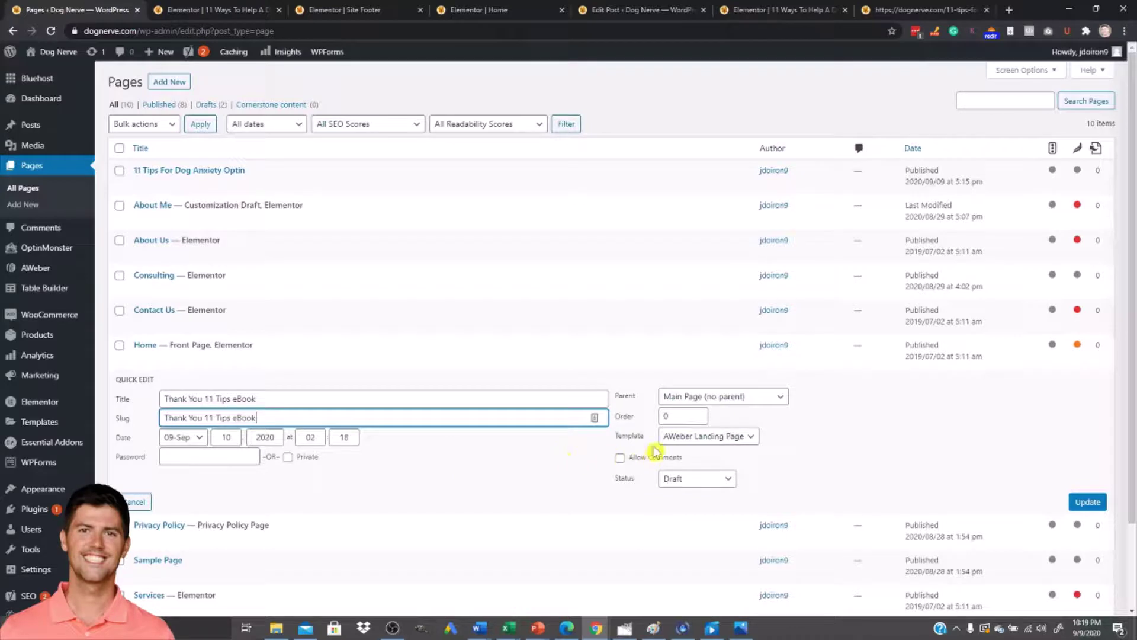
# - Assign the Default template to the thank-you page copy and save the quick edit
pyautogui.click(714, 443)
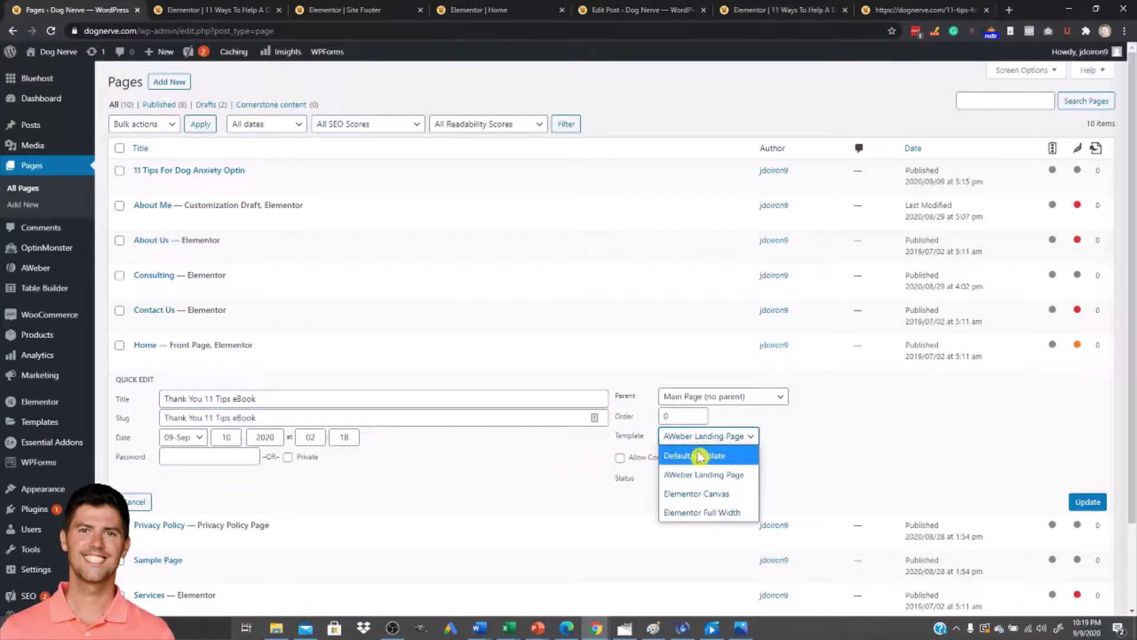
pyautogui.click(698, 458)
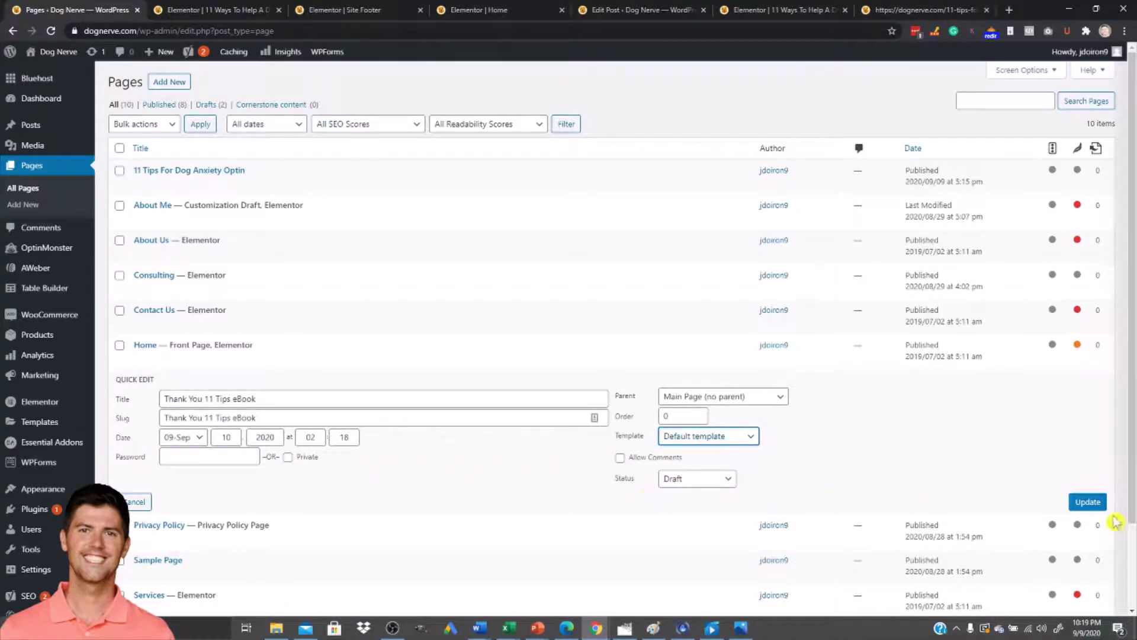
pyautogui.click(1088, 501)
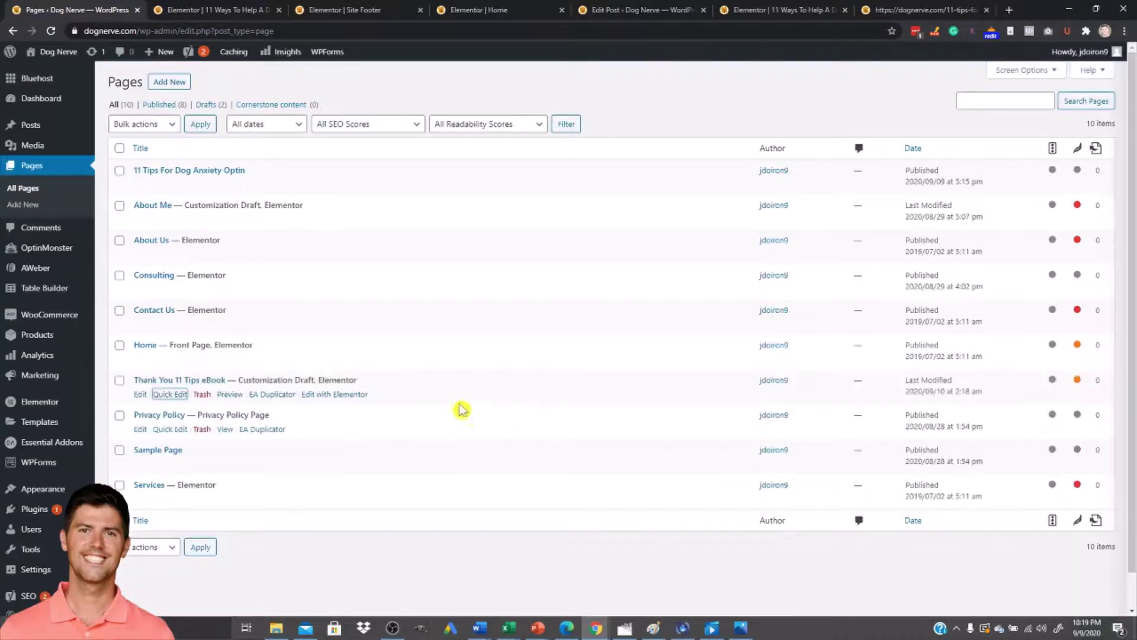
# - Open the "Thank You 11 Tips eBook" page for editing with Elementor in a new browser tab
pyautogui.rightClick(337, 400)
pyautogui.click(356, 405)
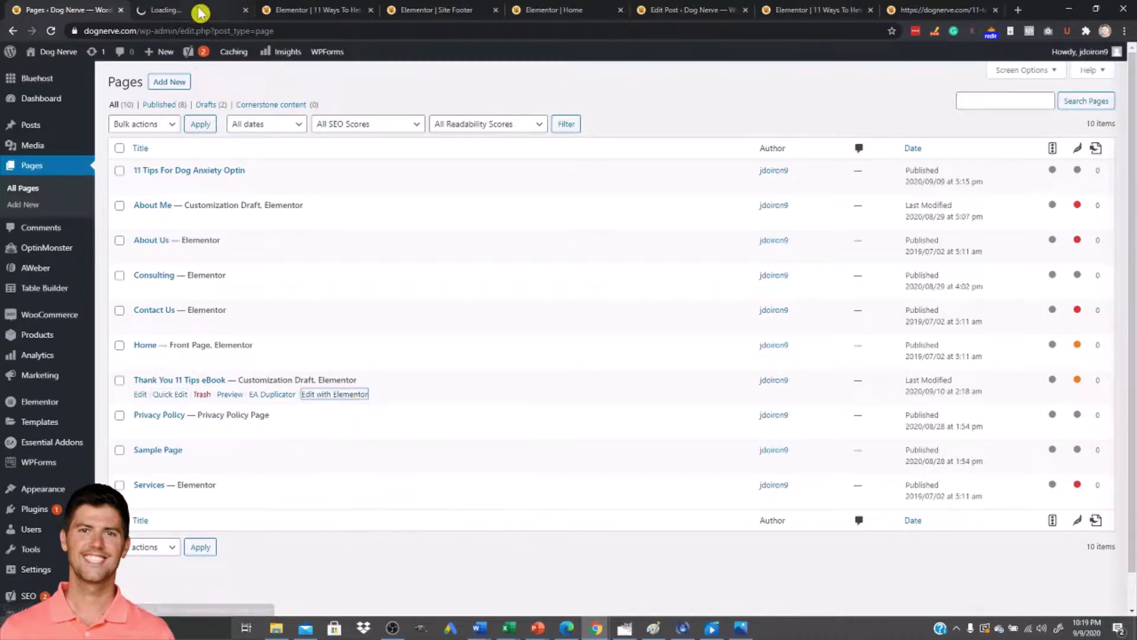
pyautogui.click(200, 13)
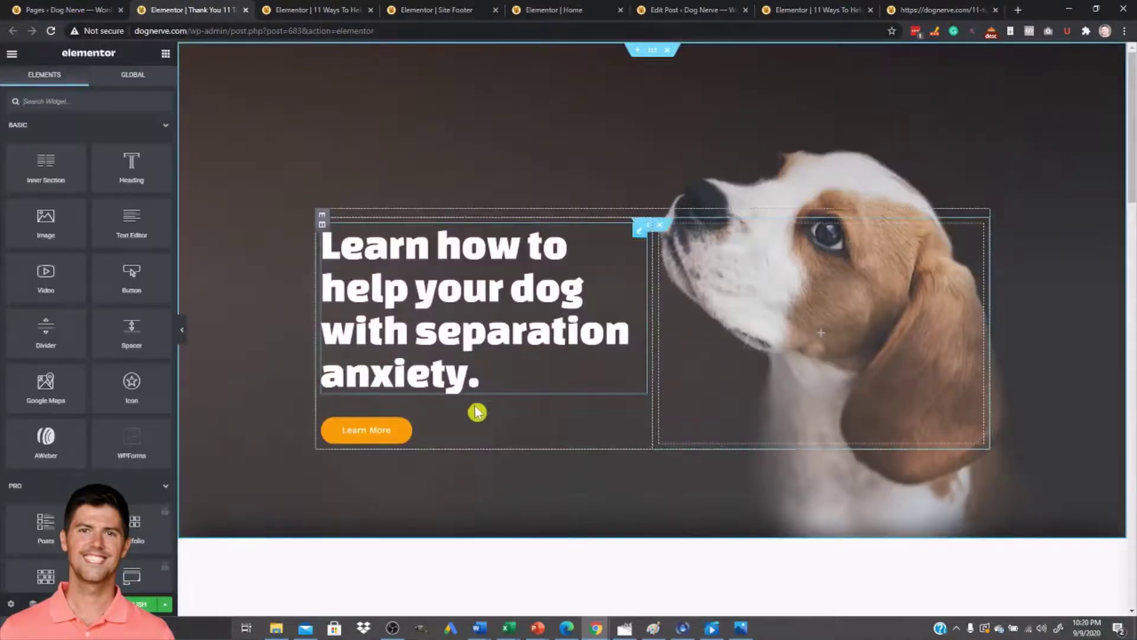
# - Delete all page sections below the hero banner, including "We Love Your Dog", "Choose How You Want Us to Care for Your Pet!" and "Connect With Us"
pyautogui.scroll(-4, 498, 450)
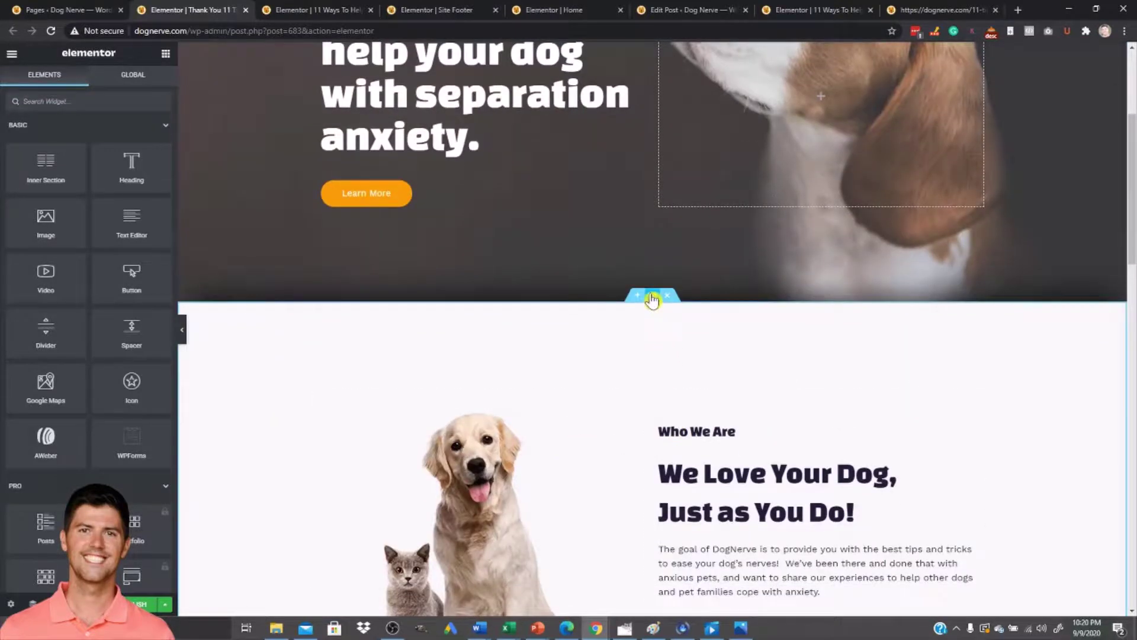
pyautogui.rightClick(651, 295)
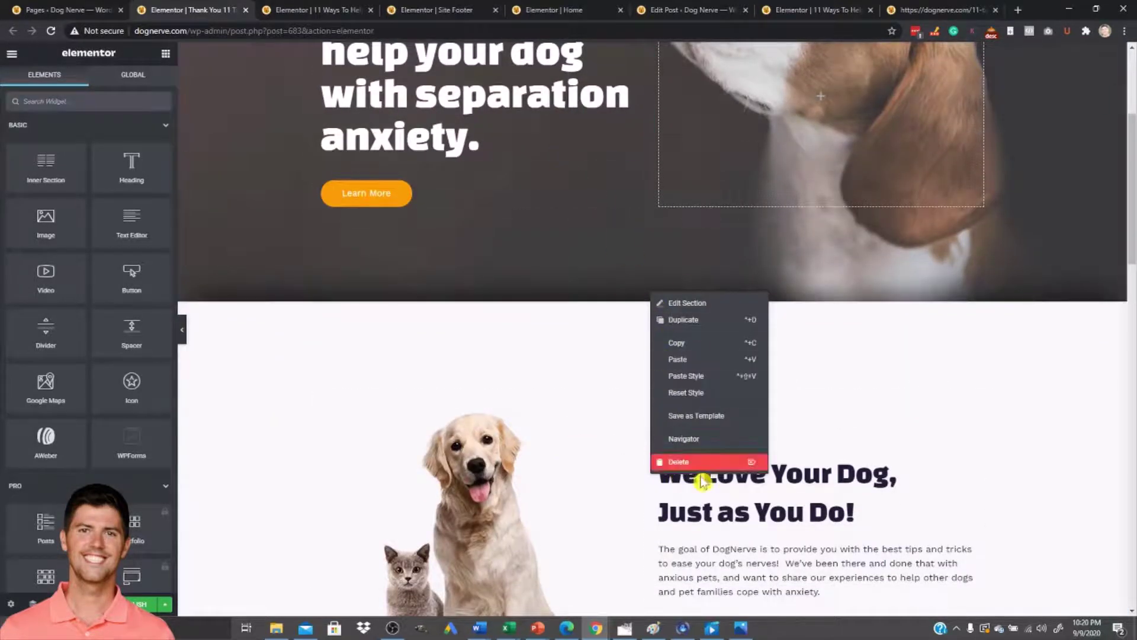
pyautogui.click(682, 463)
pyautogui.rightClick(651, 297)
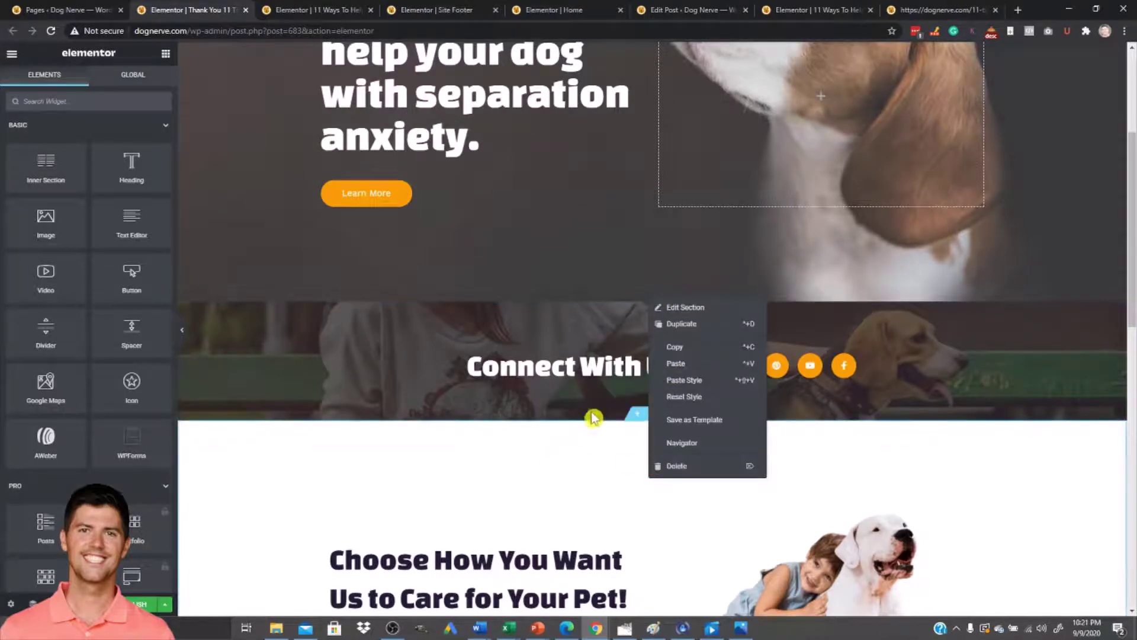
pyautogui.click(607, 461)
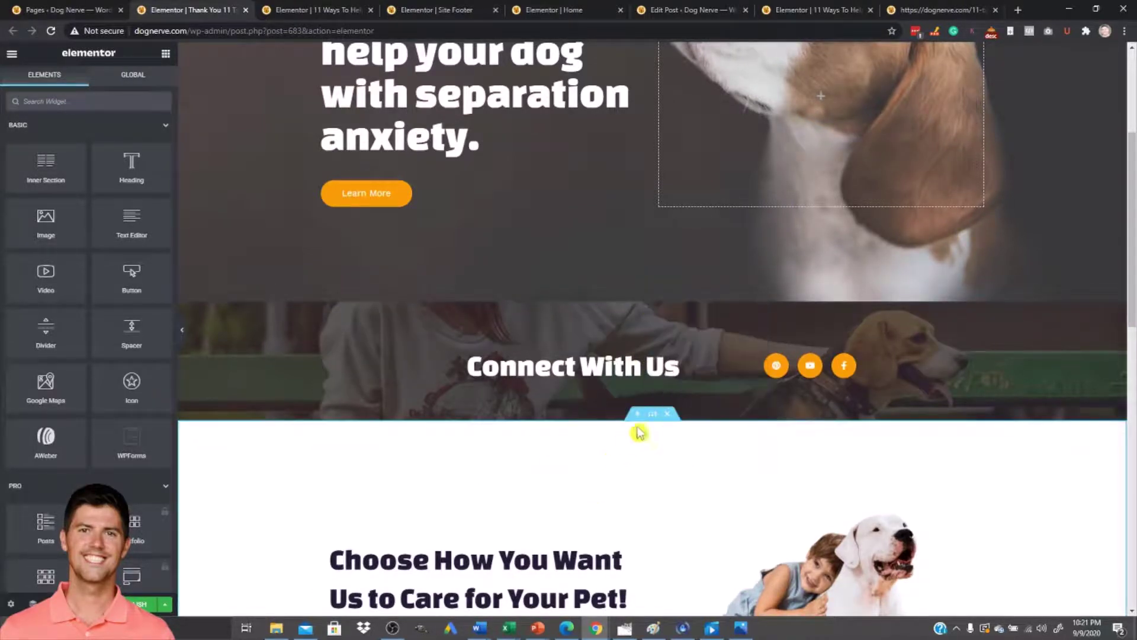
pyautogui.rightClick(651, 420)
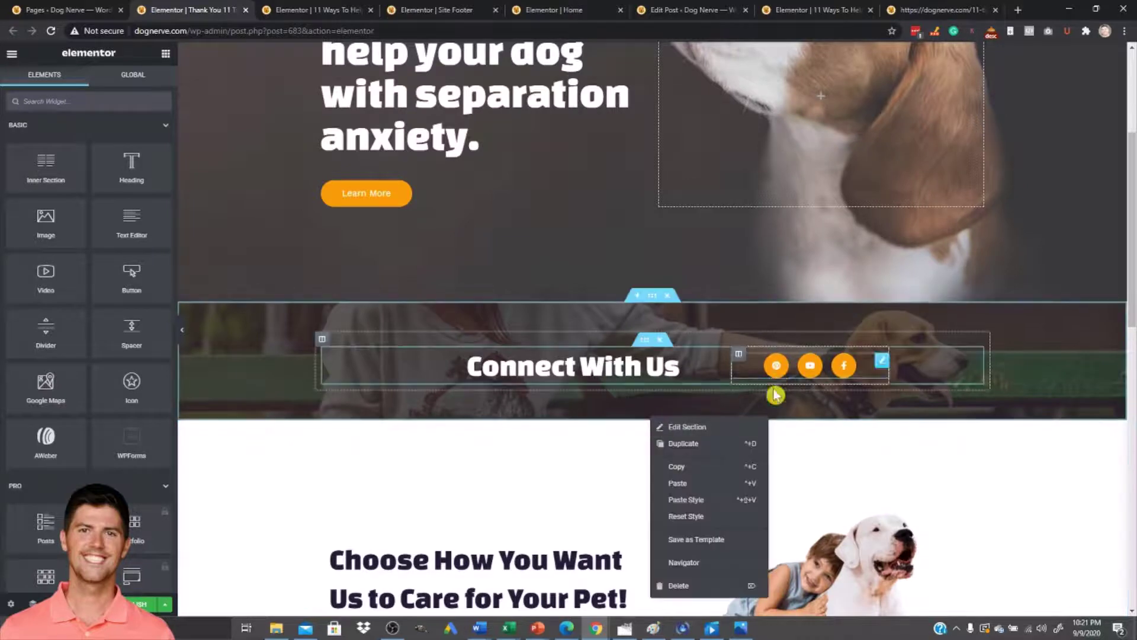
pyautogui.click(678, 585)
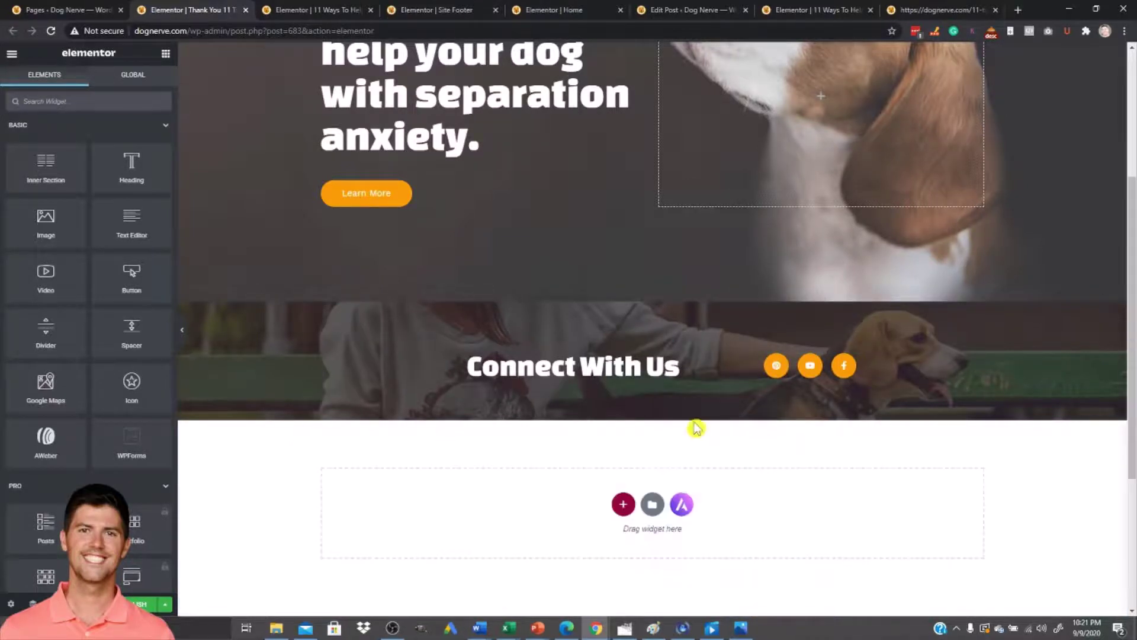
pyautogui.scroll(-3, 643, 479)
pyautogui.scroll(7, 635, 490)
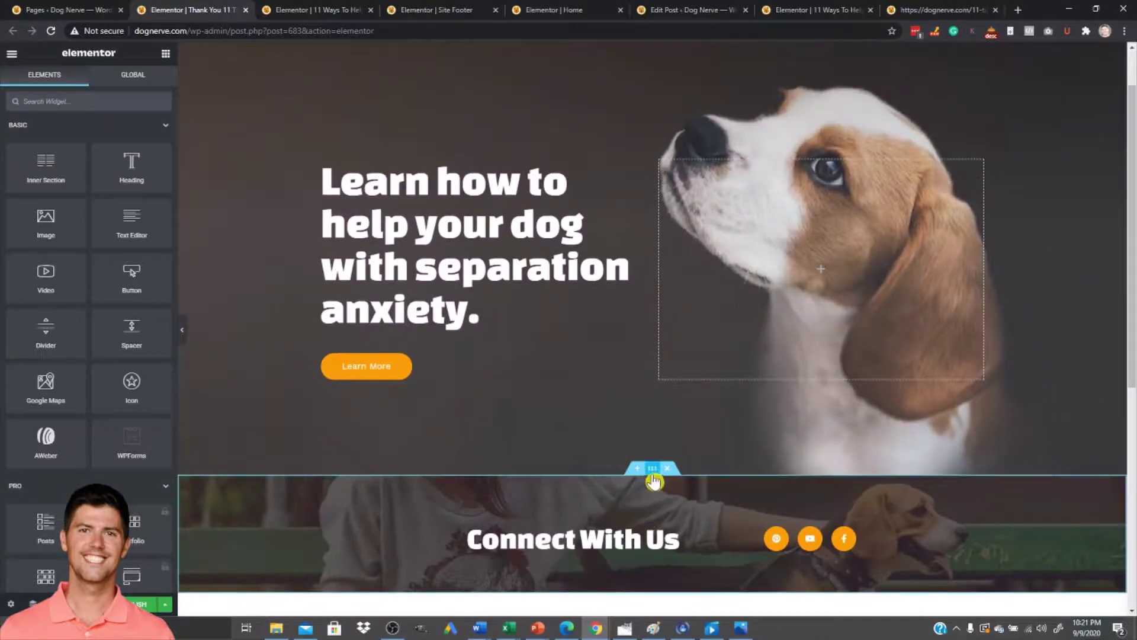
pyautogui.rightClick(654, 472)
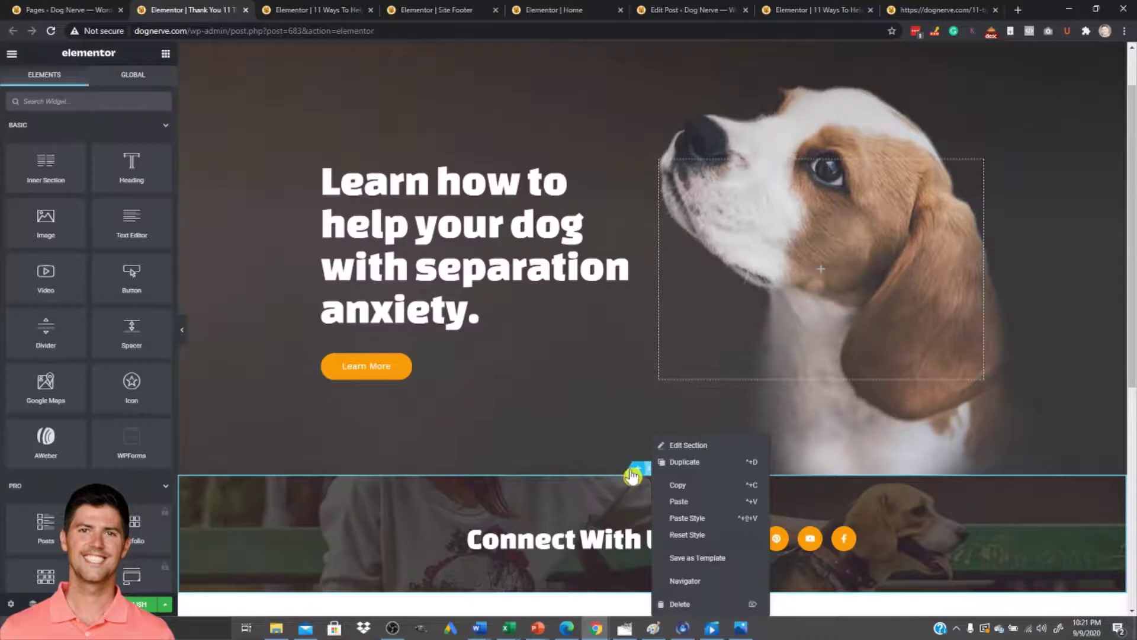
pyautogui.click(687, 604)
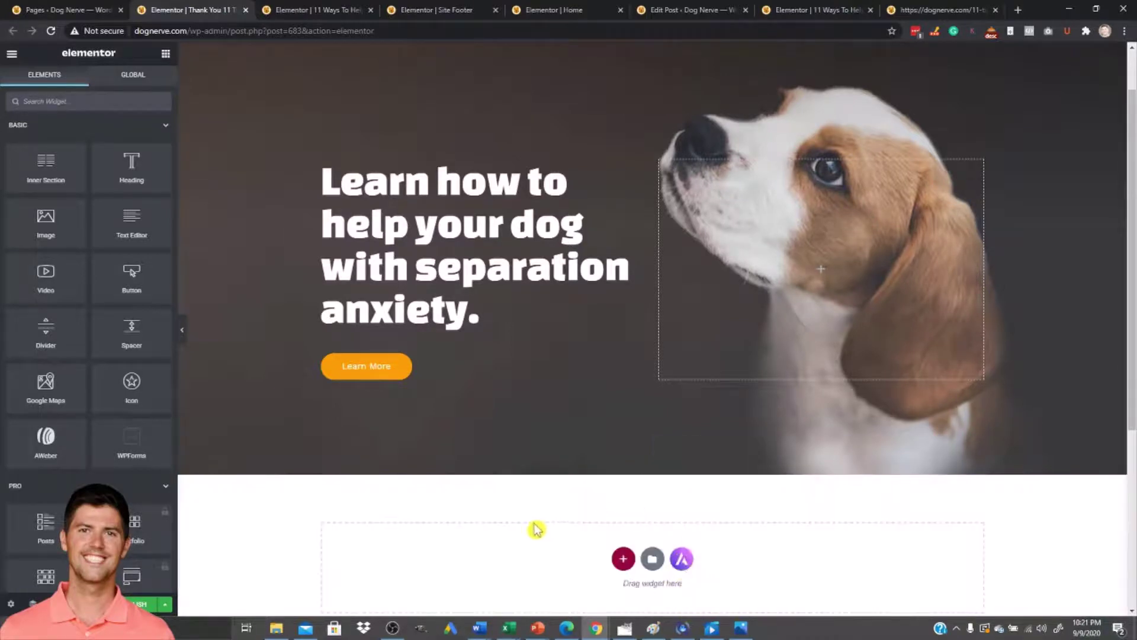
# - Replace the hero banner's heading text with "Thank you!" on a single line
pyautogui.click(358, 194)
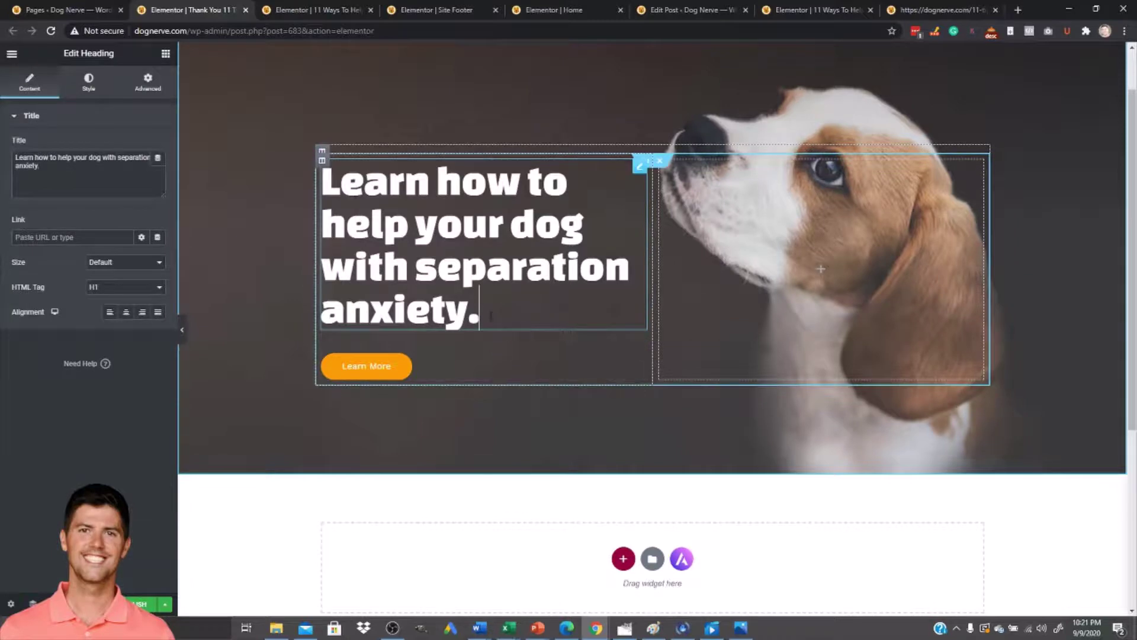
pyautogui.moveTo(494, 332); pyautogui.dragTo(320, 189)
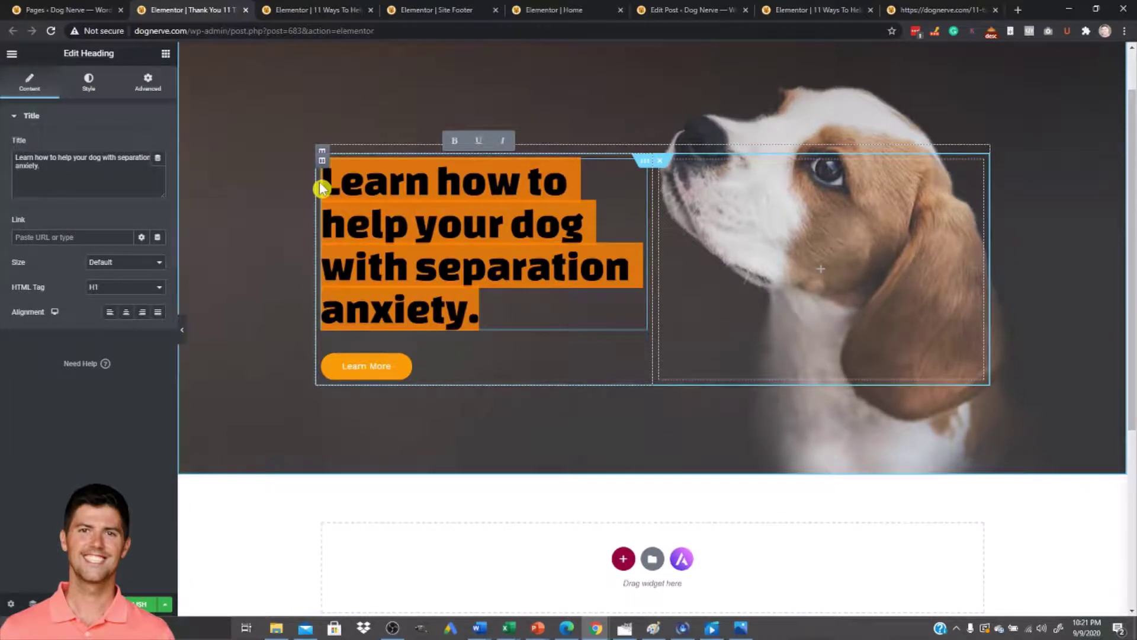
pyautogui.write('Thank you!')
pyautogui.press('Return')
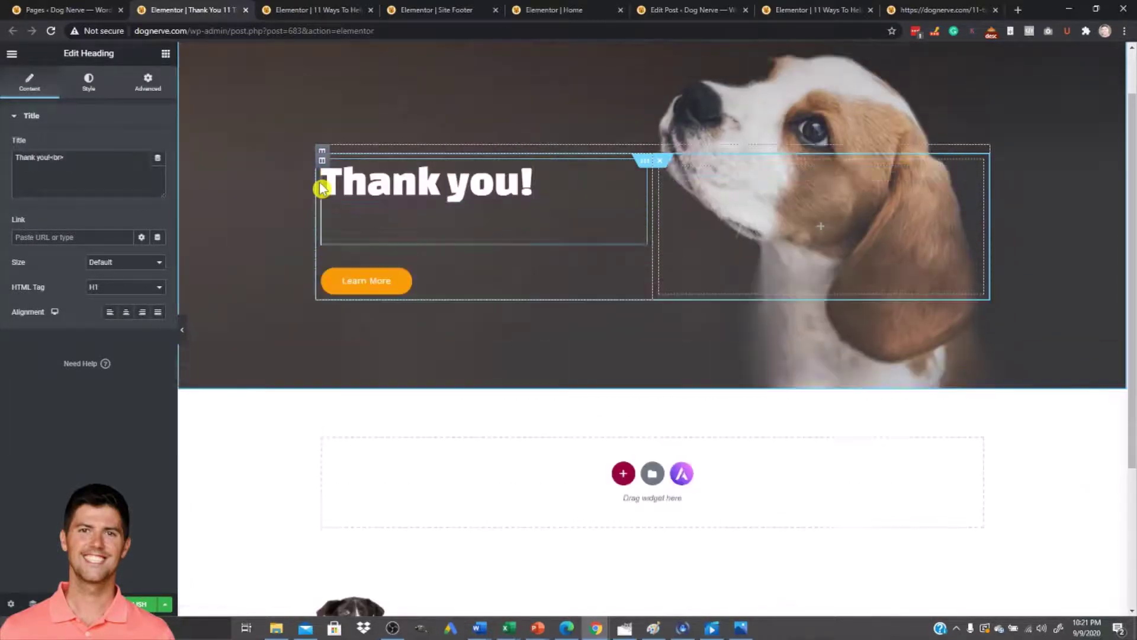
pyautogui.press('BackSpace')
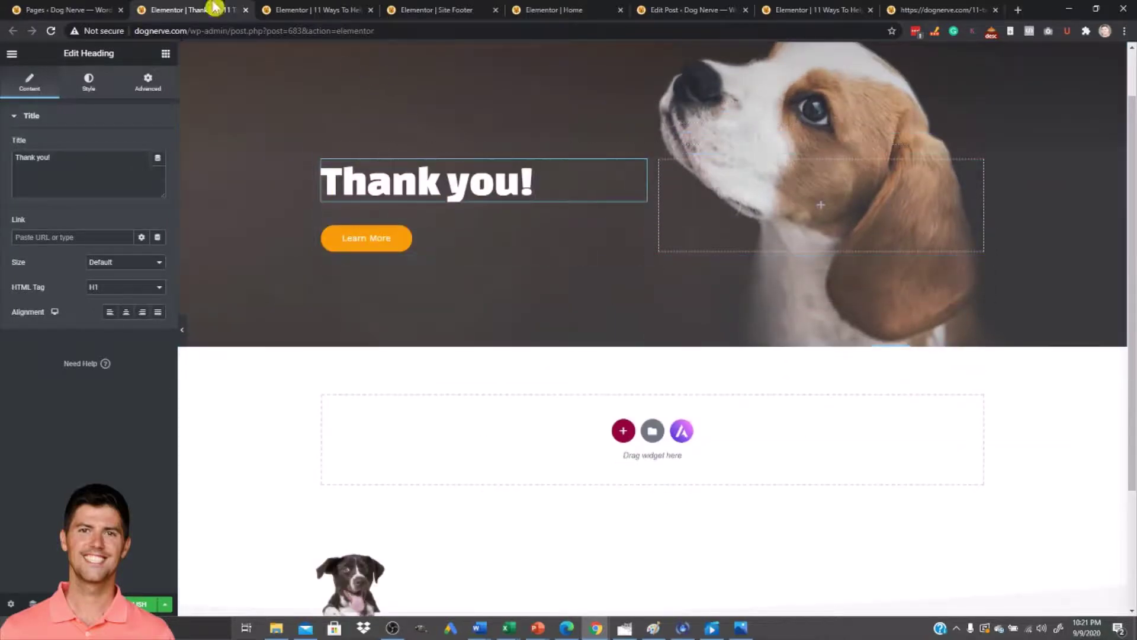
# - Add a Text Editor widget between the "Thank you!" heading and the Learn More button
pyautogui.click(166, 56)
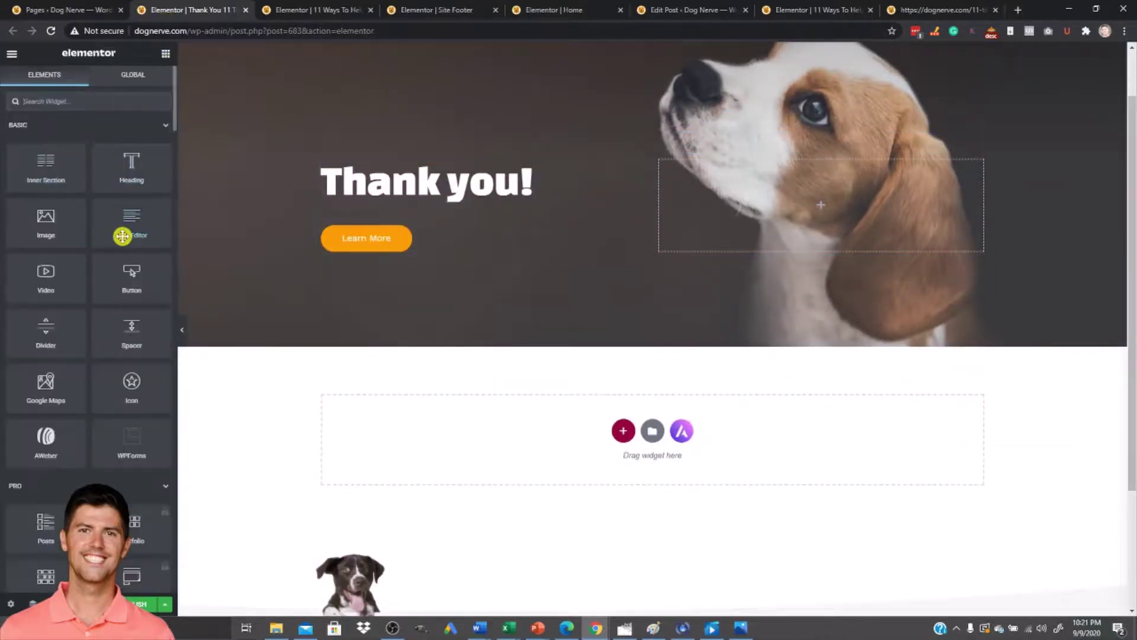
pyautogui.moveTo(123, 232); pyautogui.dragTo(351, 231)
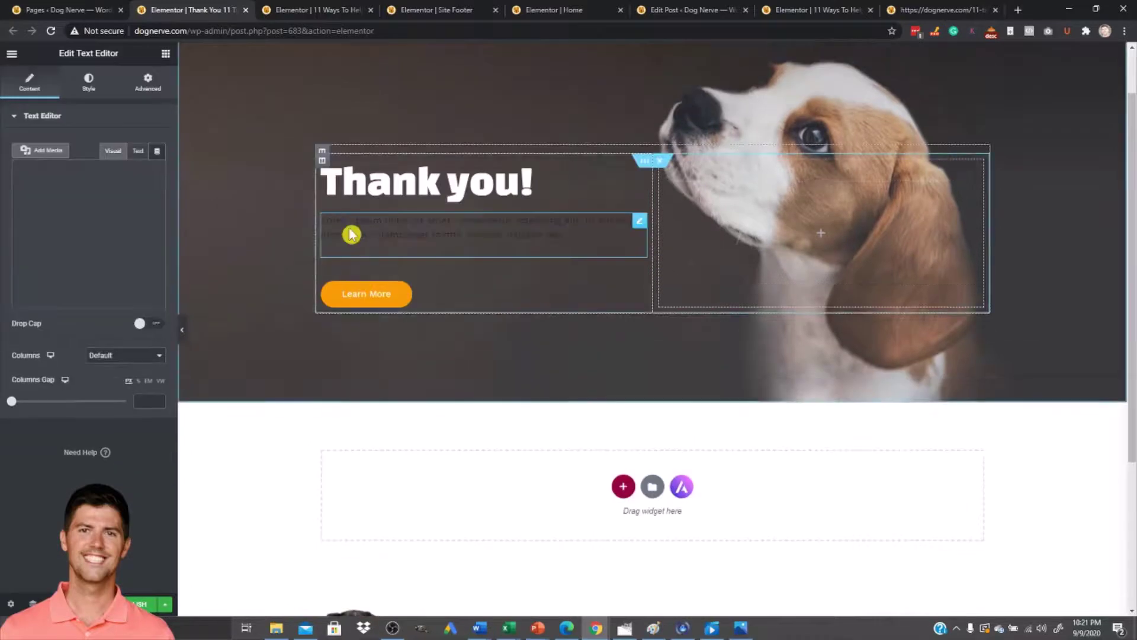
pyautogui.tripleClick(349, 228)
# - Set the text colour of the Text Editor widget under the "Thank you!" heading to white (#fff)
pyautogui.click(88, 83)
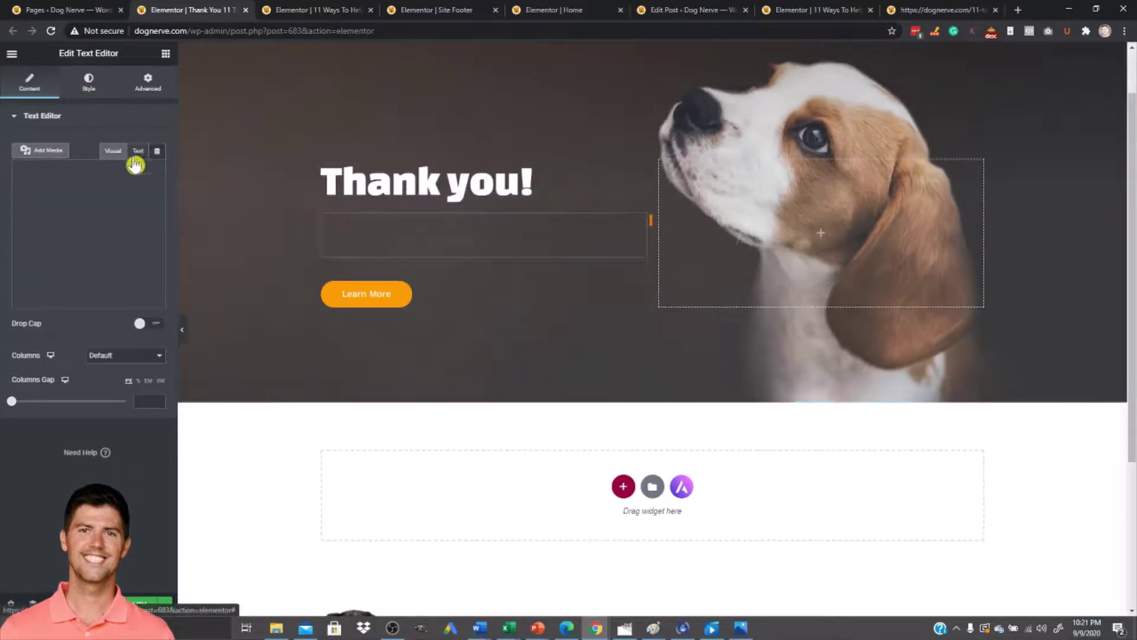
pyautogui.click(158, 170)
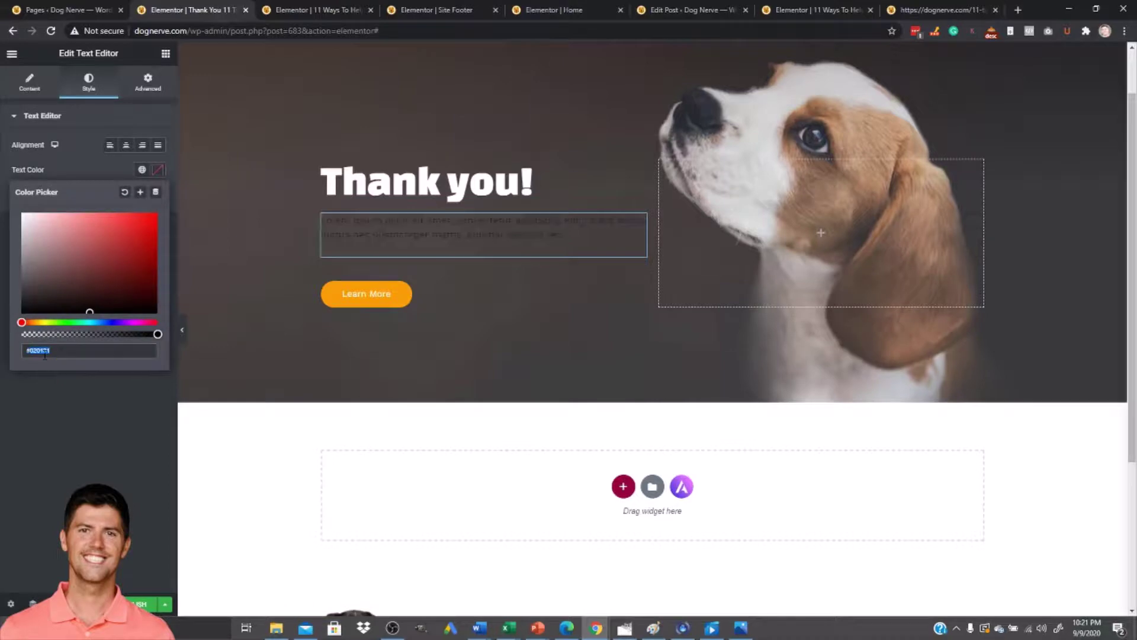
pyautogui.write('#')
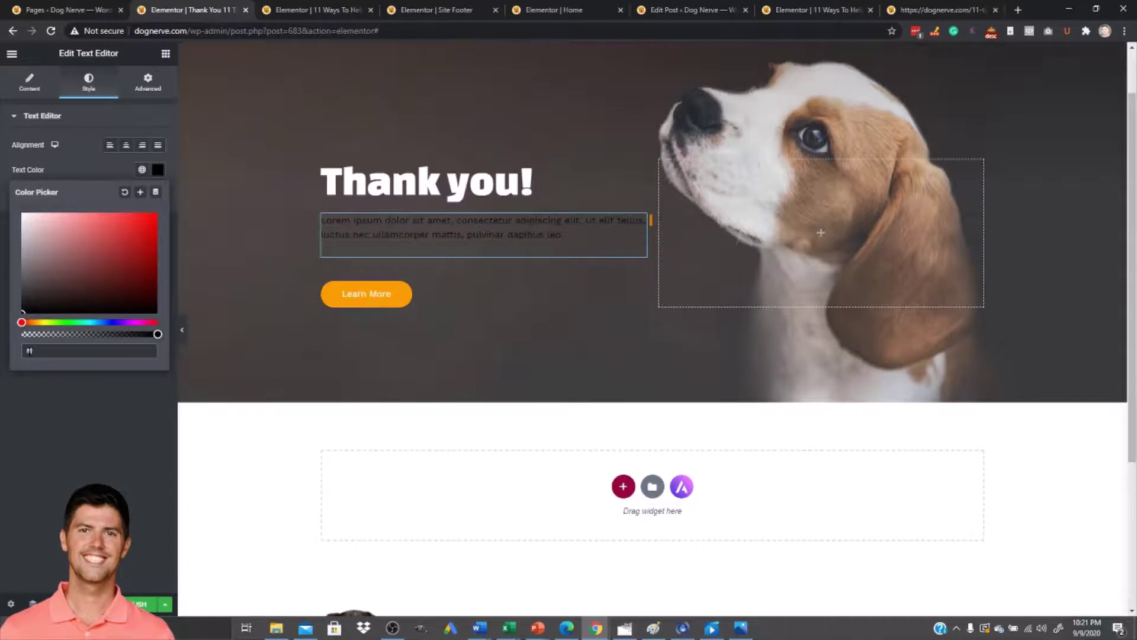
pyautogui.write('fff')
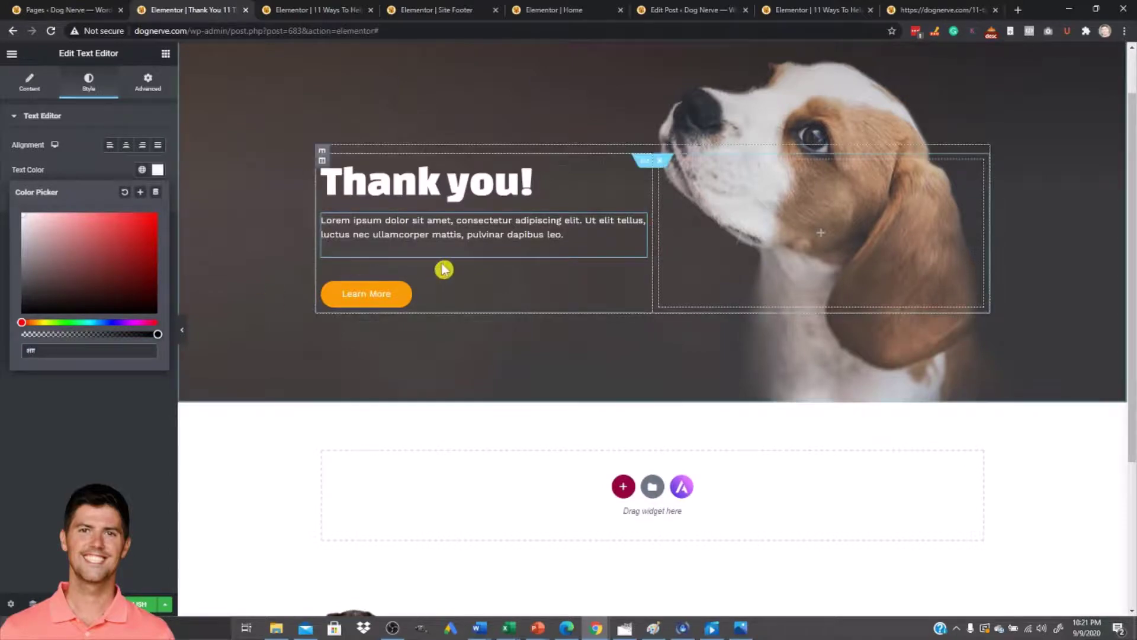
# - Replace the widget's placeholder paragraph with text beginning "Check your email for"
pyautogui.tripleClick(438, 234)
pyautogui.write('CHe')
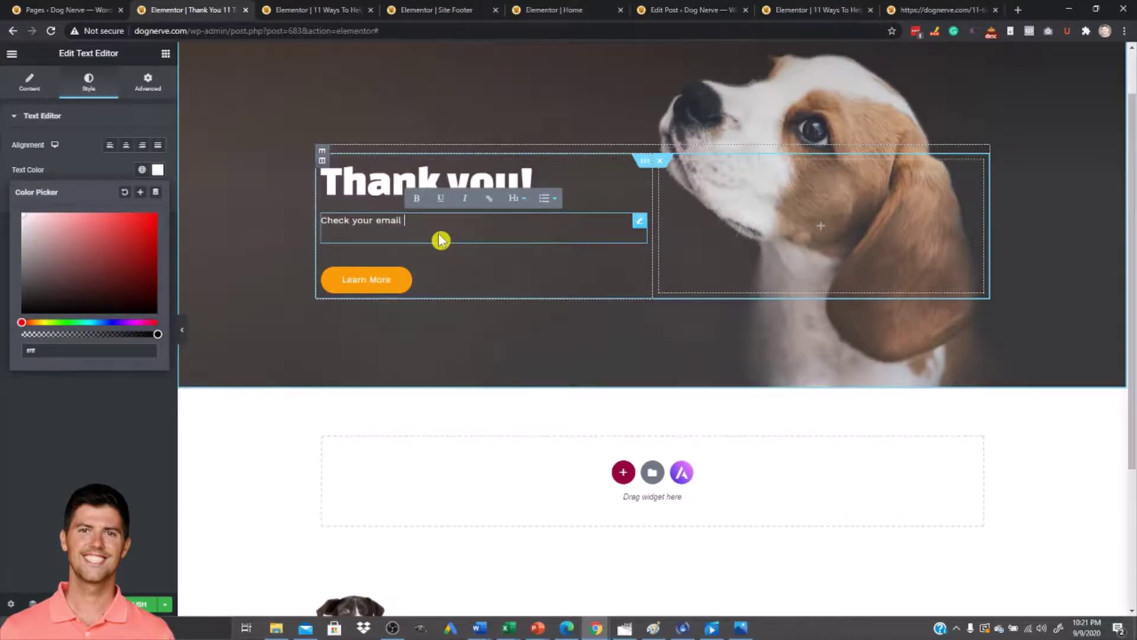
pyautogui.write('ck your email for')
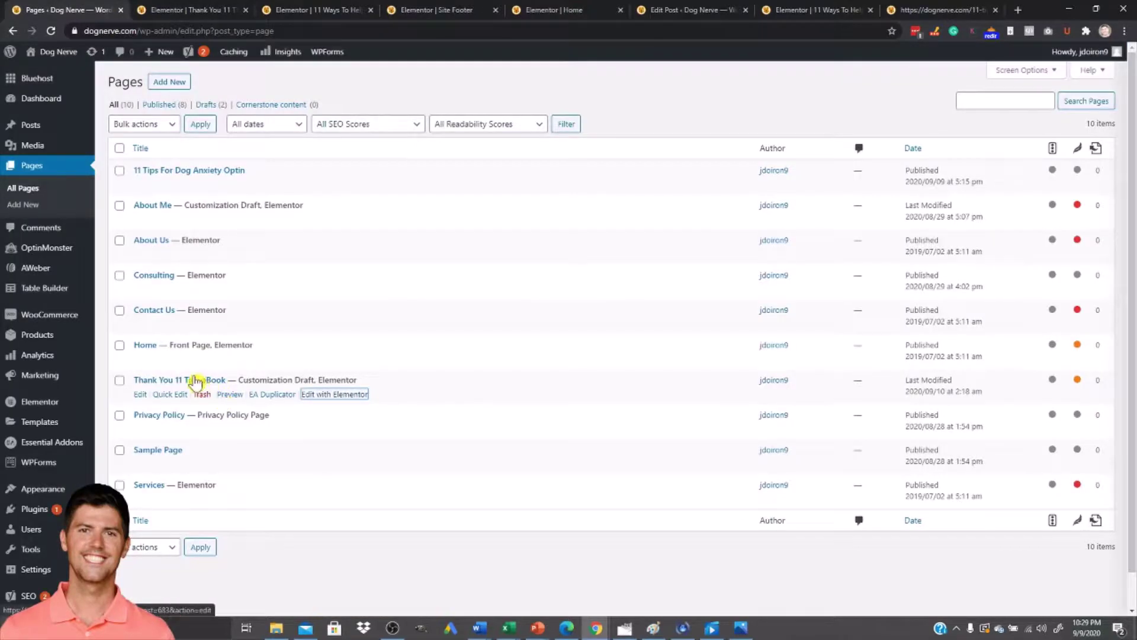
# - Open the quick edit details of the "Thank You 11 Tips eBook" page and copy its slug, thank-you-11-tips-ebook, leaving it in place
pyautogui.click(170, 395)
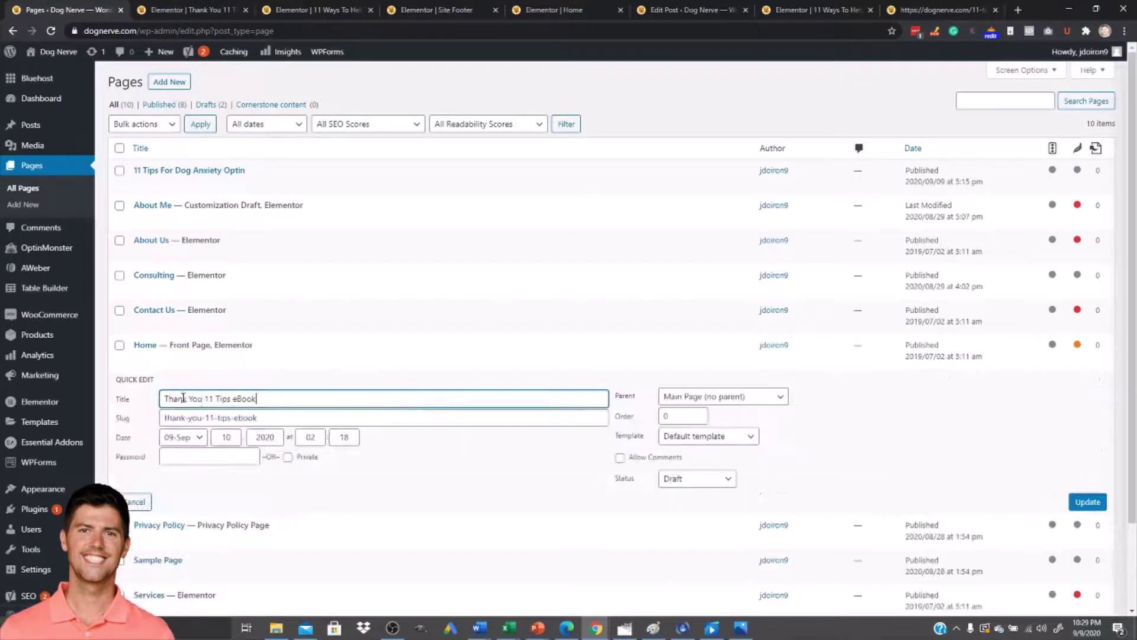
pyautogui.scroll(-1, 418, 459)
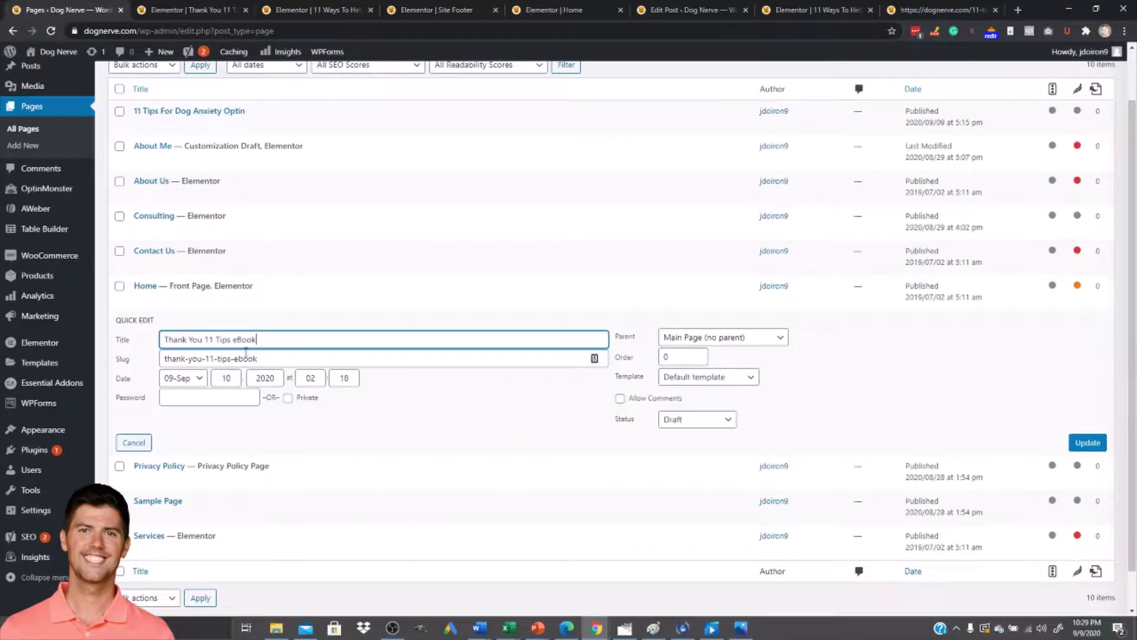
pyautogui.moveTo(287, 360); pyautogui.dragTo(163, 359)
pyautogui.hotkey('ctrl', 'c')
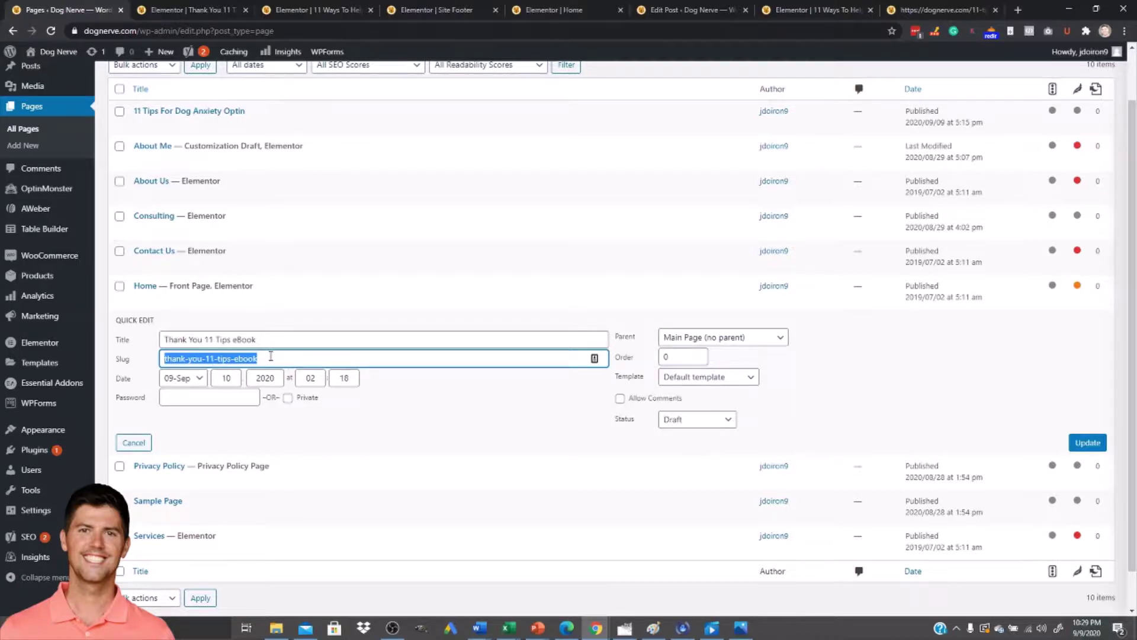
pyautogui.press('BackSpace')
pyautogui.click(270, 377)
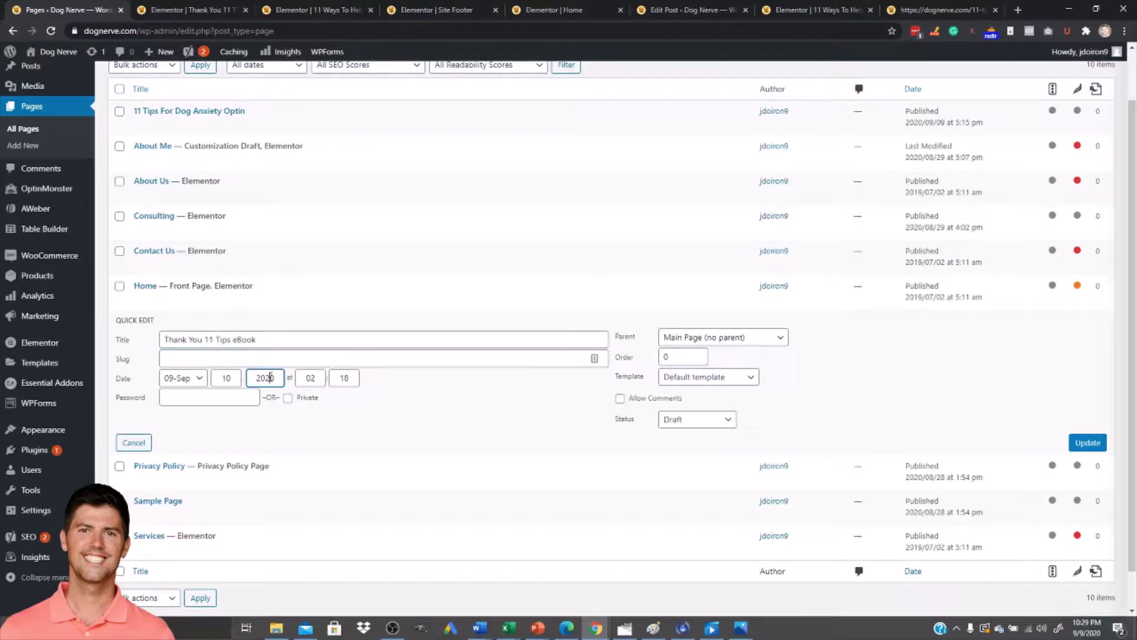
pyautogui.click(279, 353)
pyautogui.hotkey('ctrl', 'v')
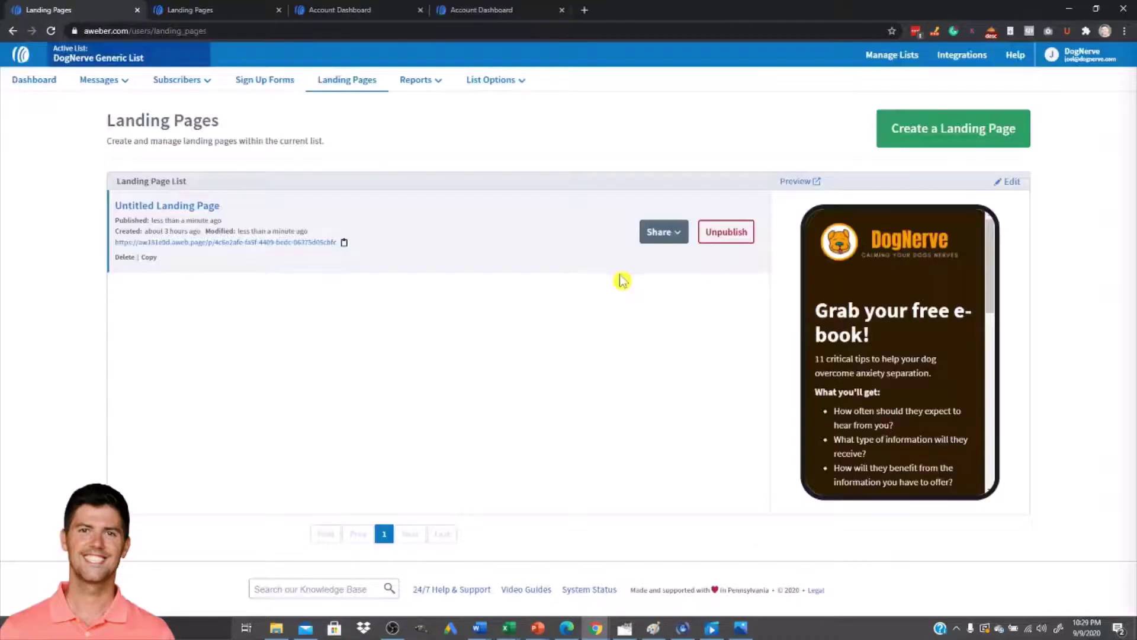
# - Switch to AWeber, open the "Untitled Landing Page" for editing and show the sign-up form's submission settings
pyautogui.click(1011, 182)
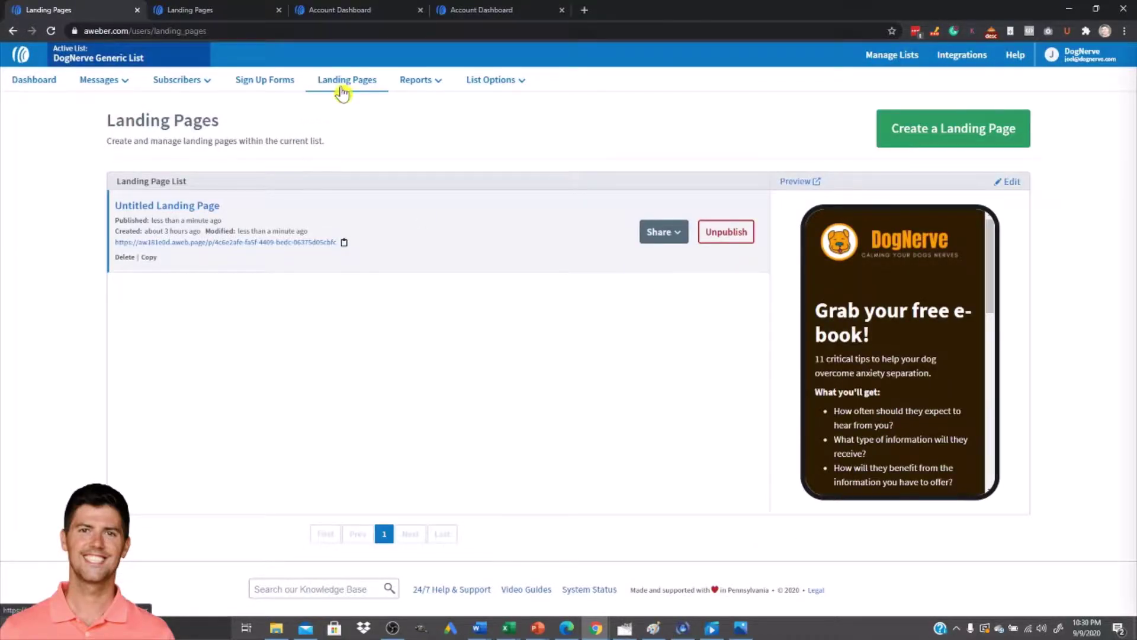
pyautogui.click(1009, 182)
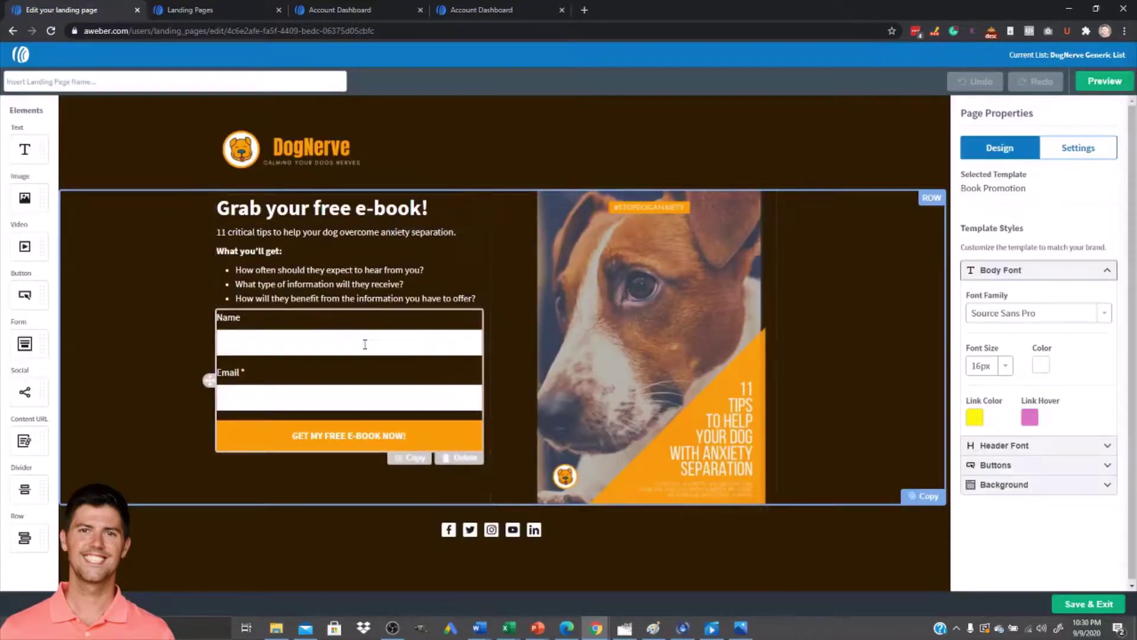
pyautogui.click(364, 344)
pyautogui.click(1086, 158)
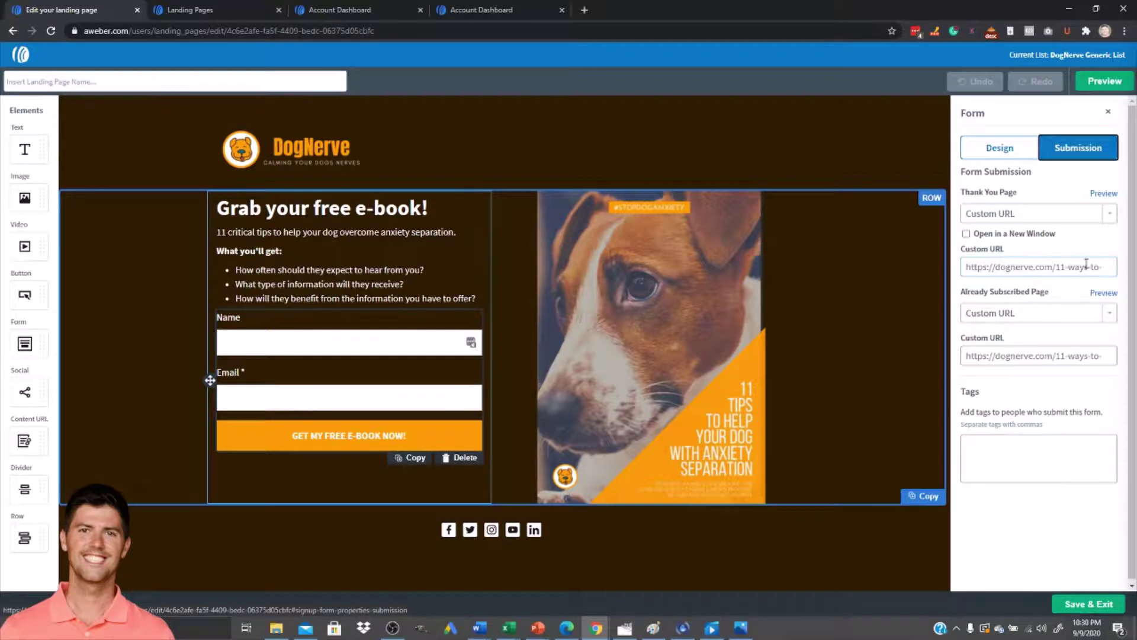
pyautogui.tripleClick(1059, 268)
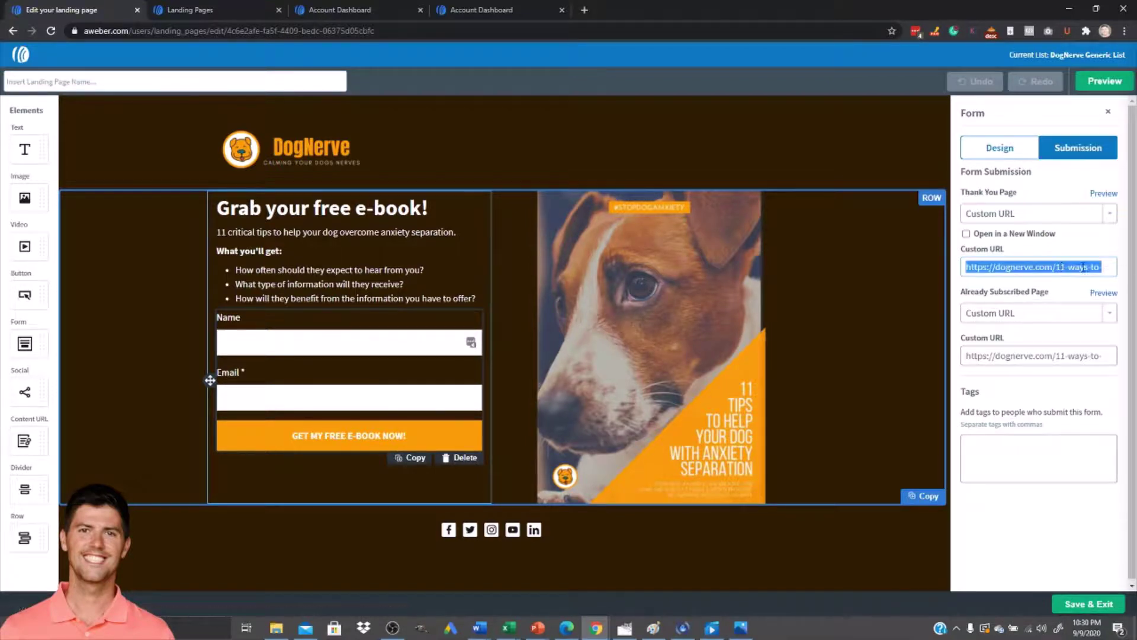
pyautogui.click(1067, 268)
pyautogui.moveTo(1059, 267); pyautogui.dragTo(1095, 299)
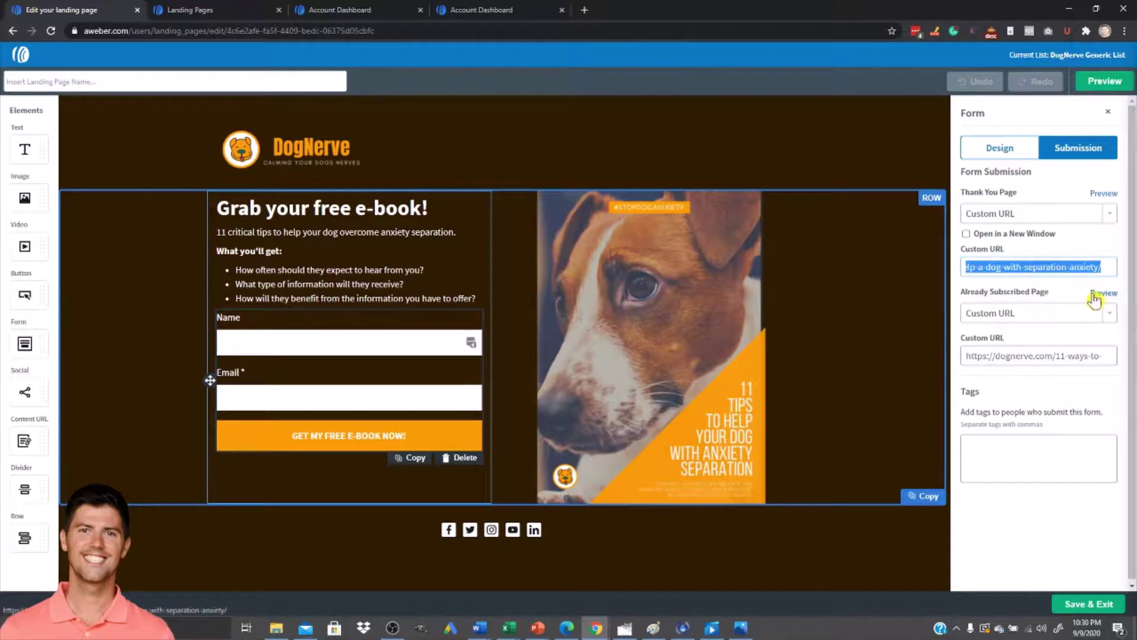
pyautogui.hotkey('ctrl', 'v')
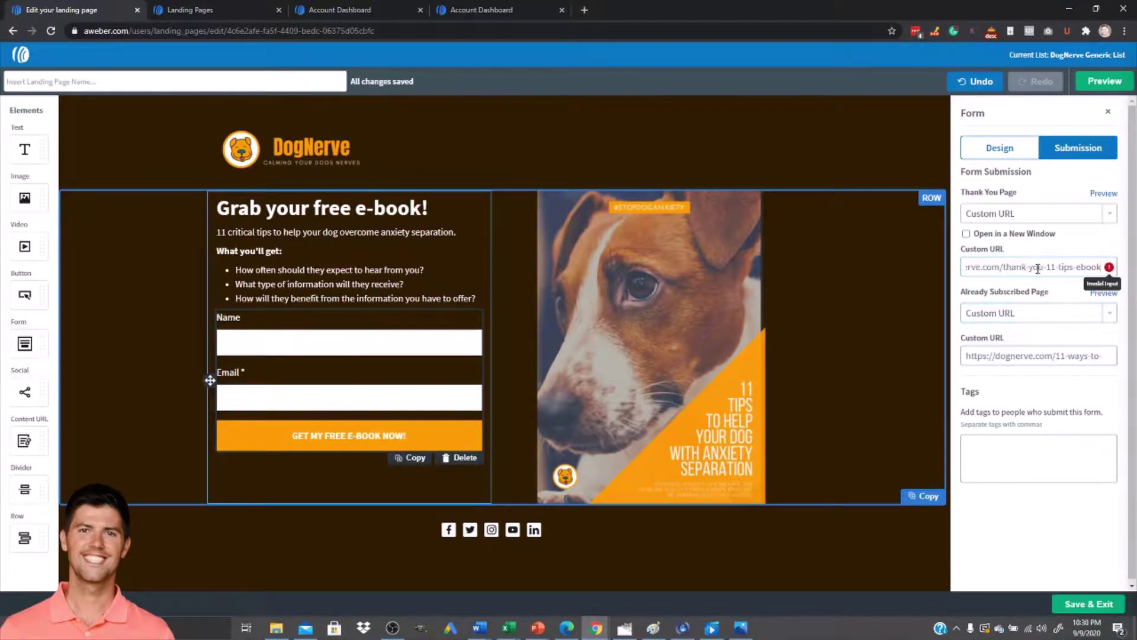
pyautogui.press('Home')
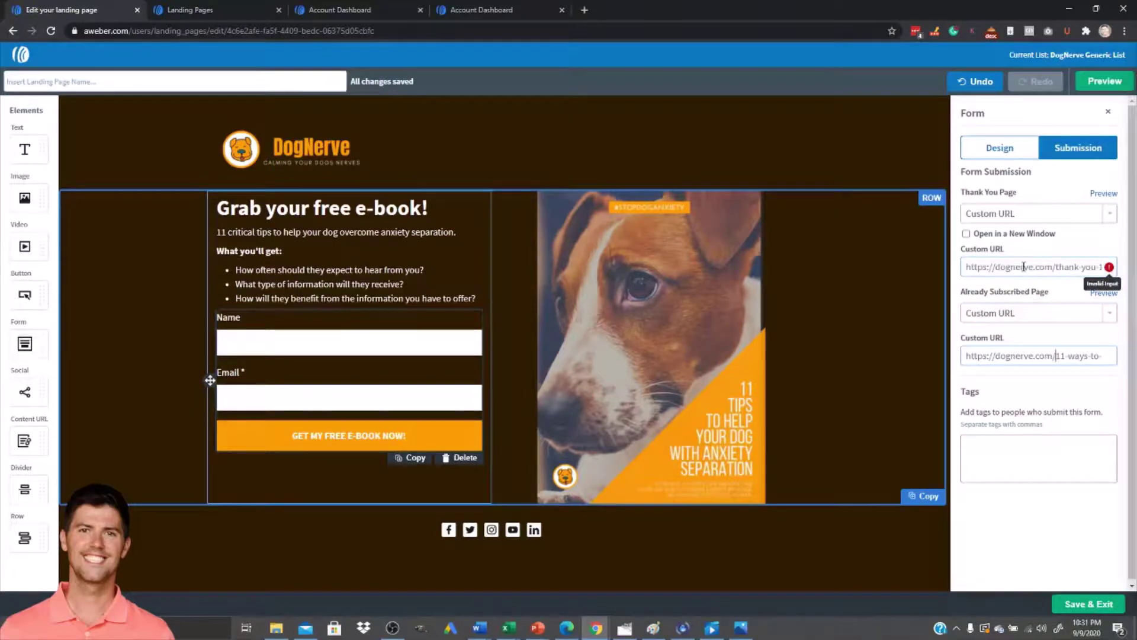
pyautogui.tripleClick(1021, 272)
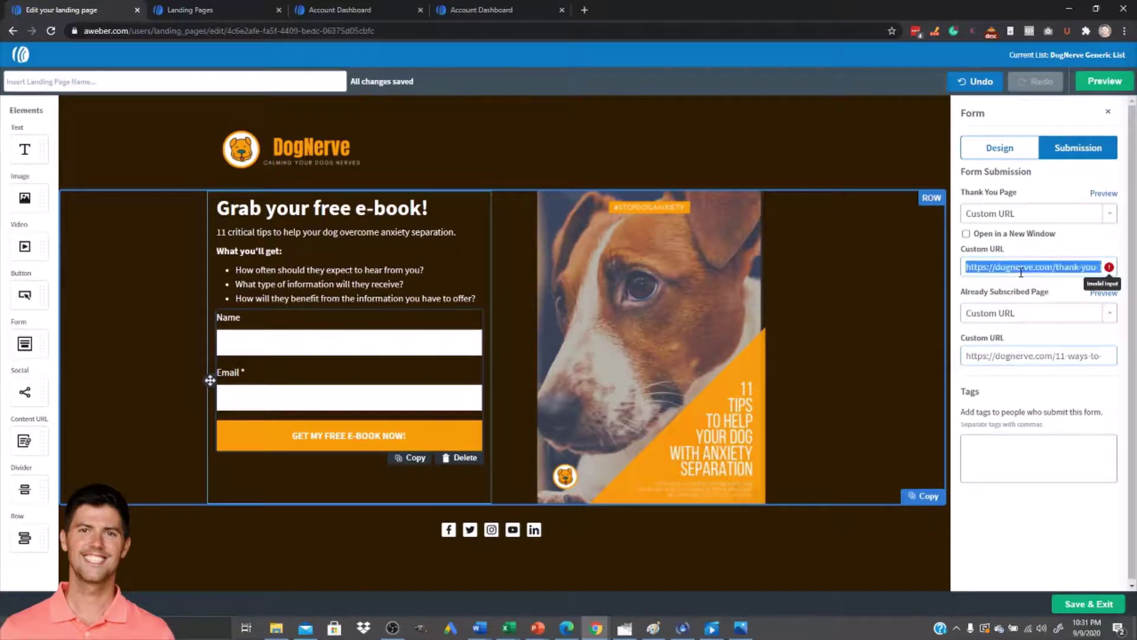
pyautogui.tripleClick(1020, 354)
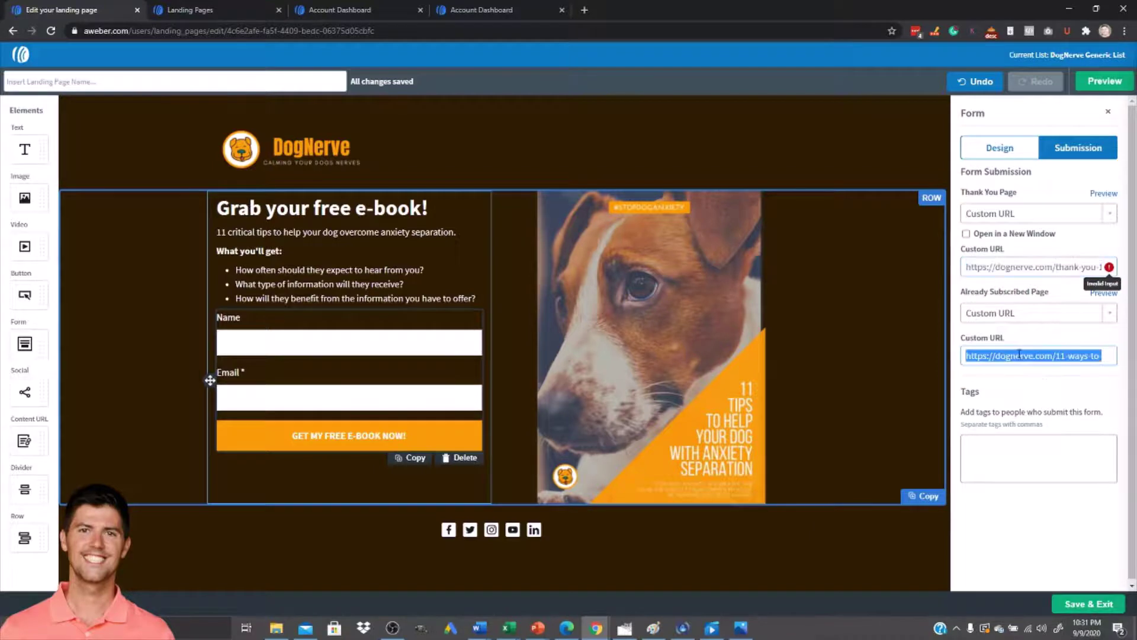
pyautogui.write('https://dognerve.com/thank-you-11-tips-ebook')
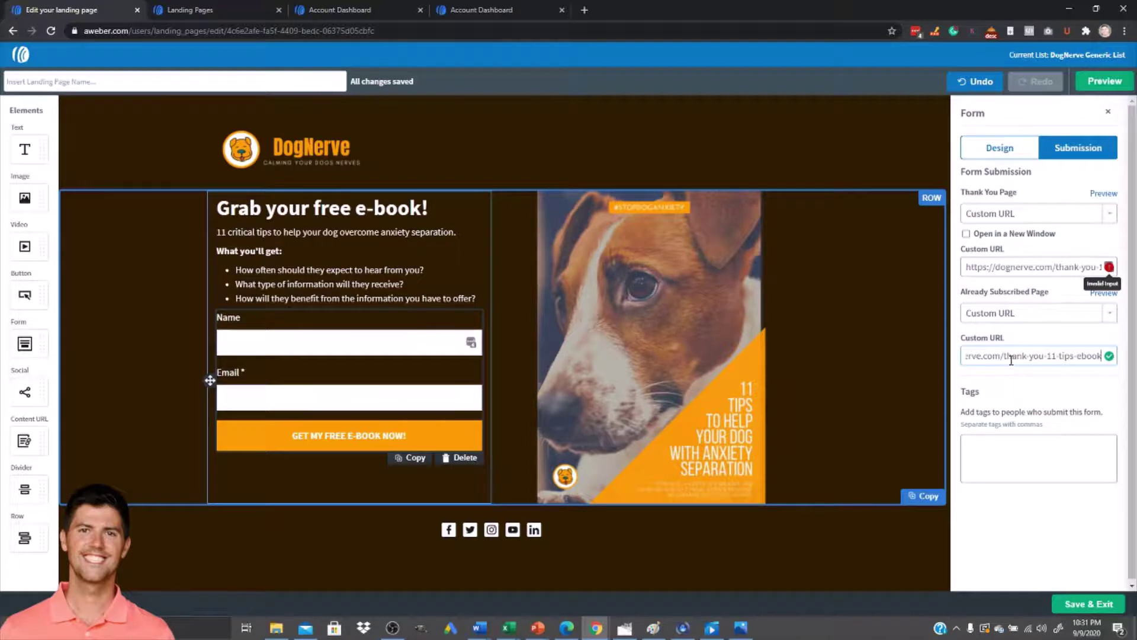
pyautogui.tripleClick(1028, 266)
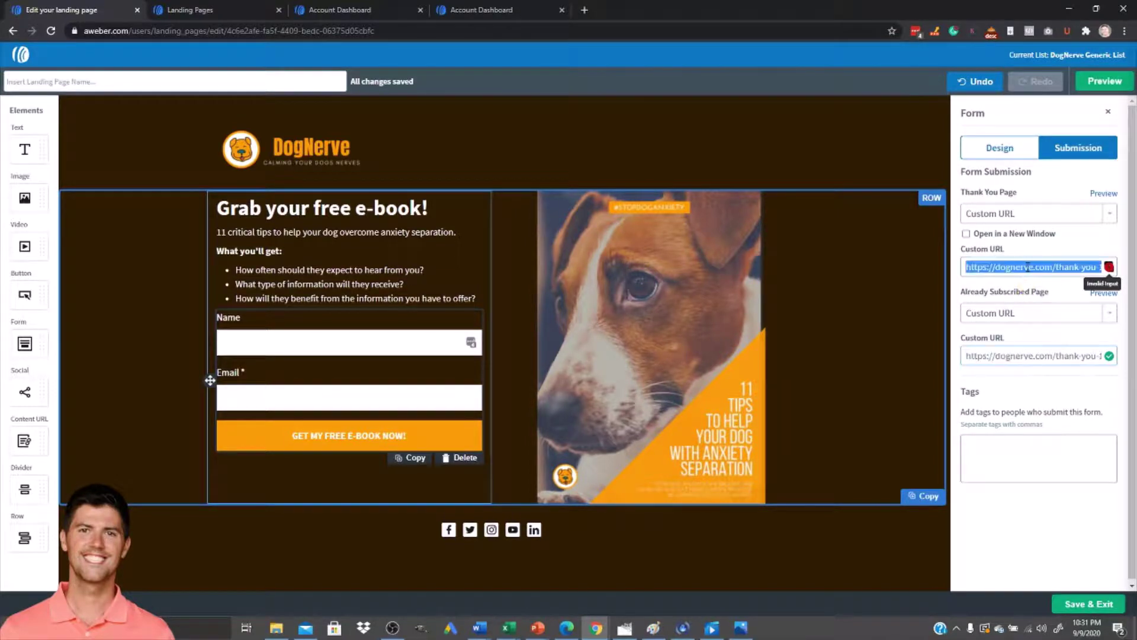
pyautogui.hotkey('ctrl', 'v')
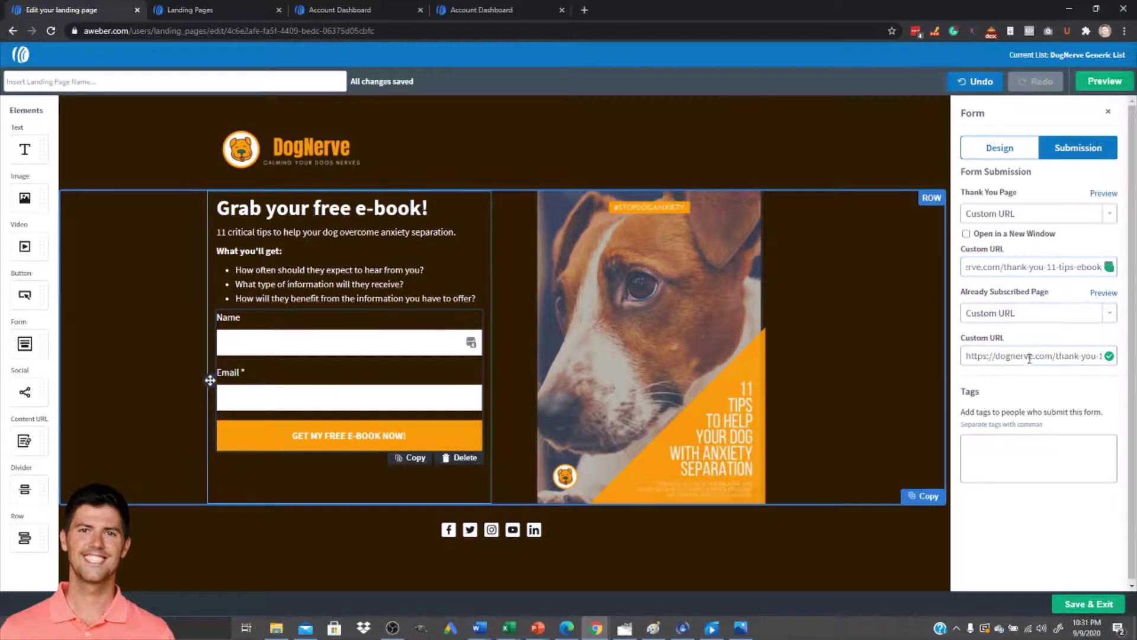
pyautogui.tripleClick(1065, 360)
pyautogui.click(1066, 356)
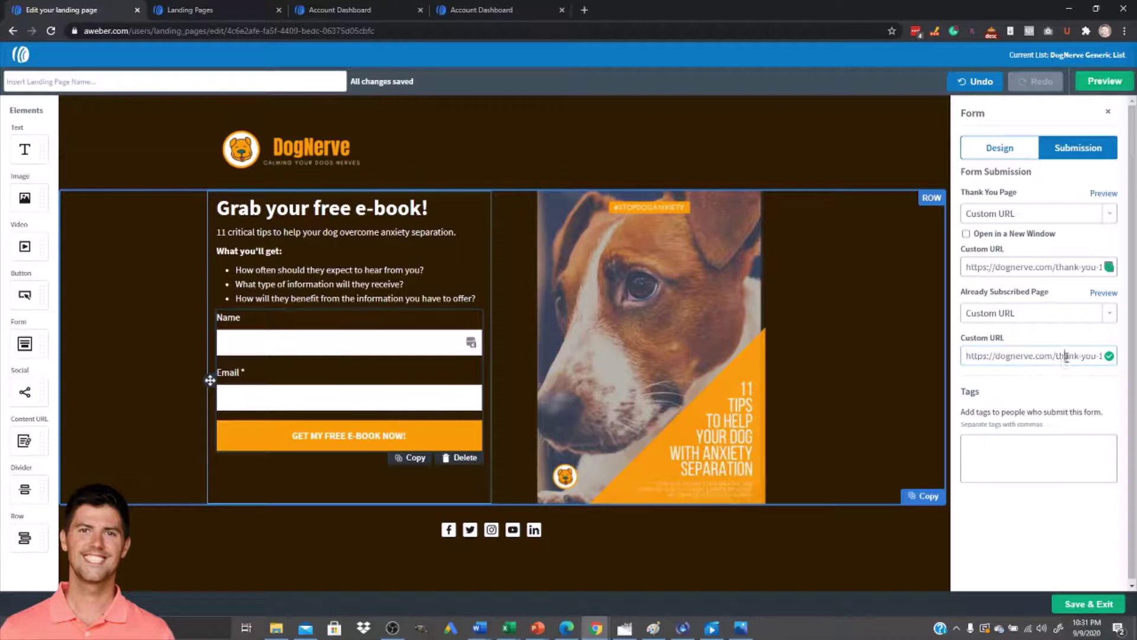
pyautogui.hotkey('shift', 'Tab')
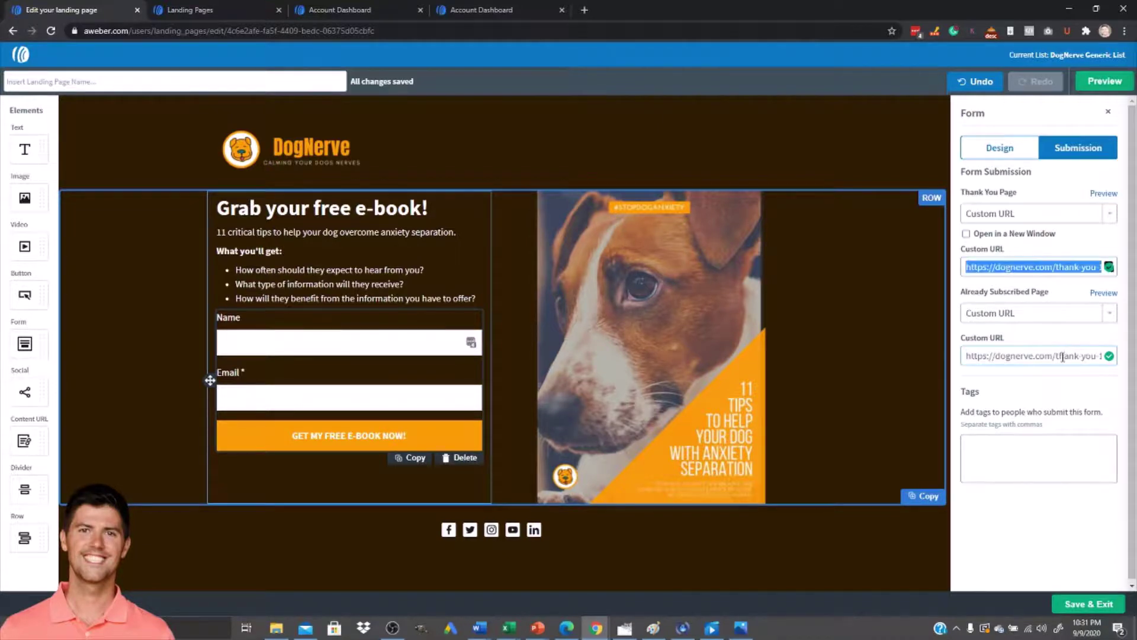
pyautogui.hotkey('ctrl', 'z')
pyautogui.hotkey('ctrl', 'z')
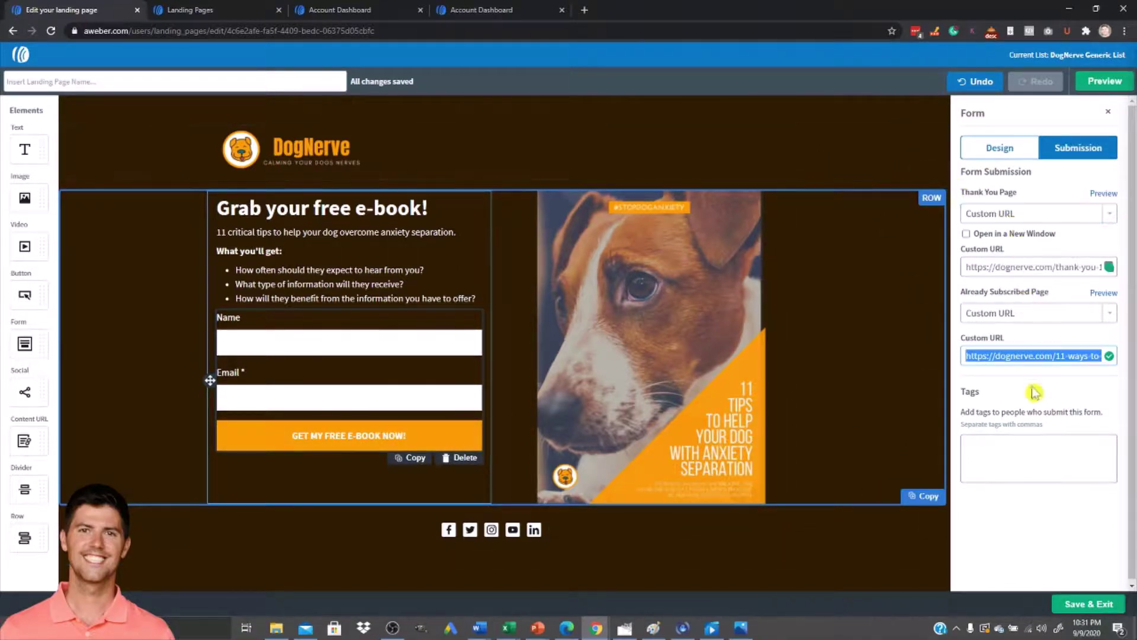
# - Save and exit the landing page editor, and publish the changes to "Untitled Landing Page"
pyautogui.click(1073, 608)
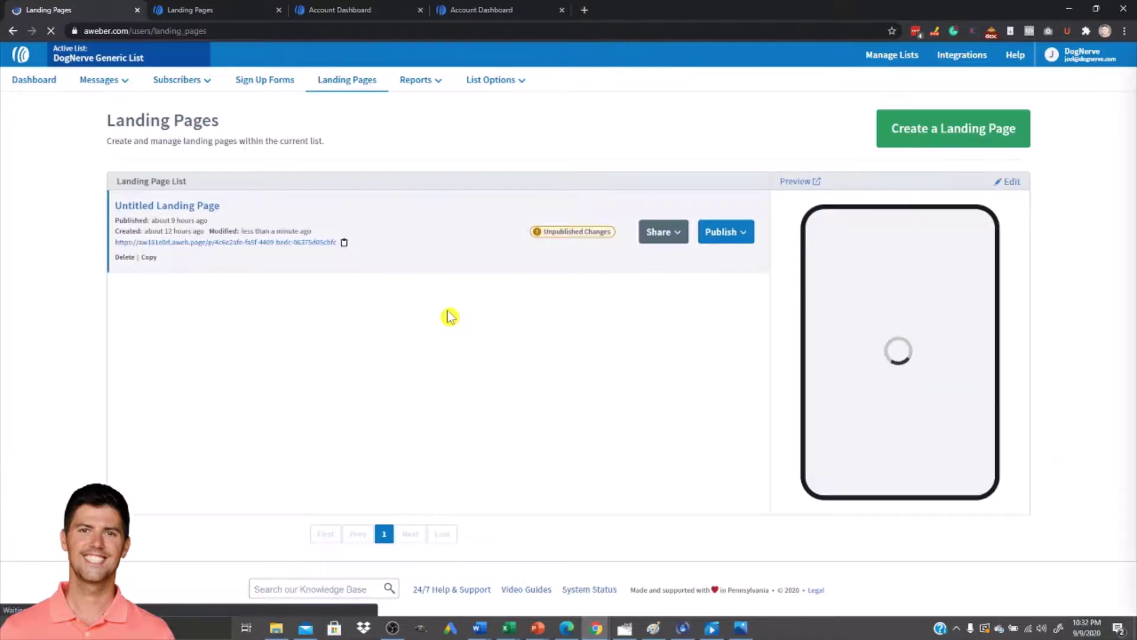
pyautogui.click(741, 234)
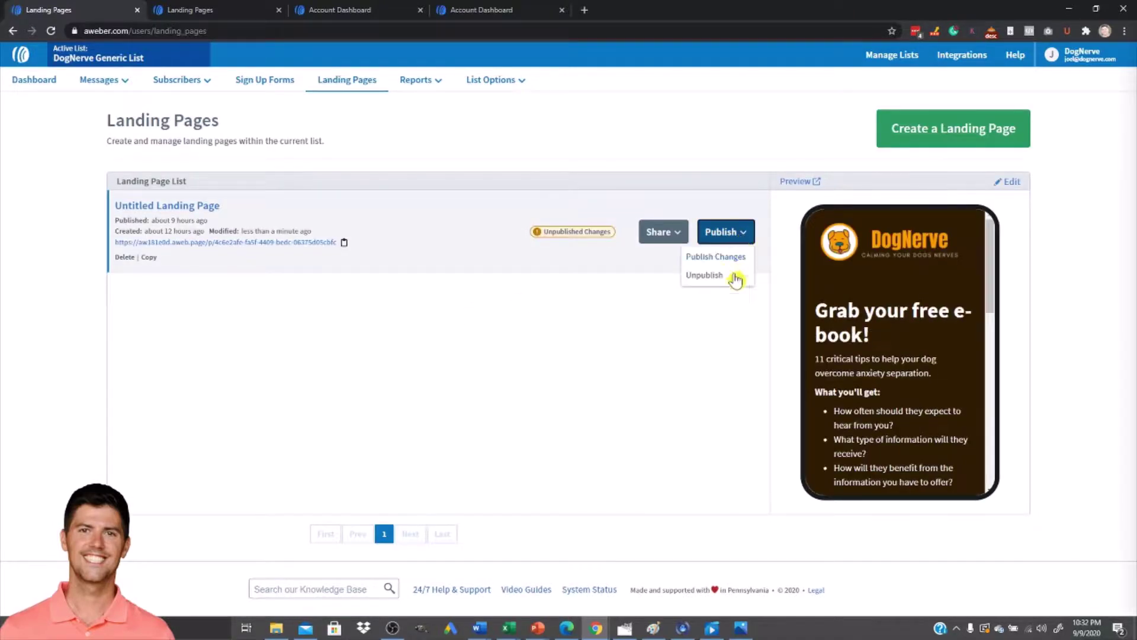
pyautogui.click(711, 257)
pyautogui.click(660, 223)
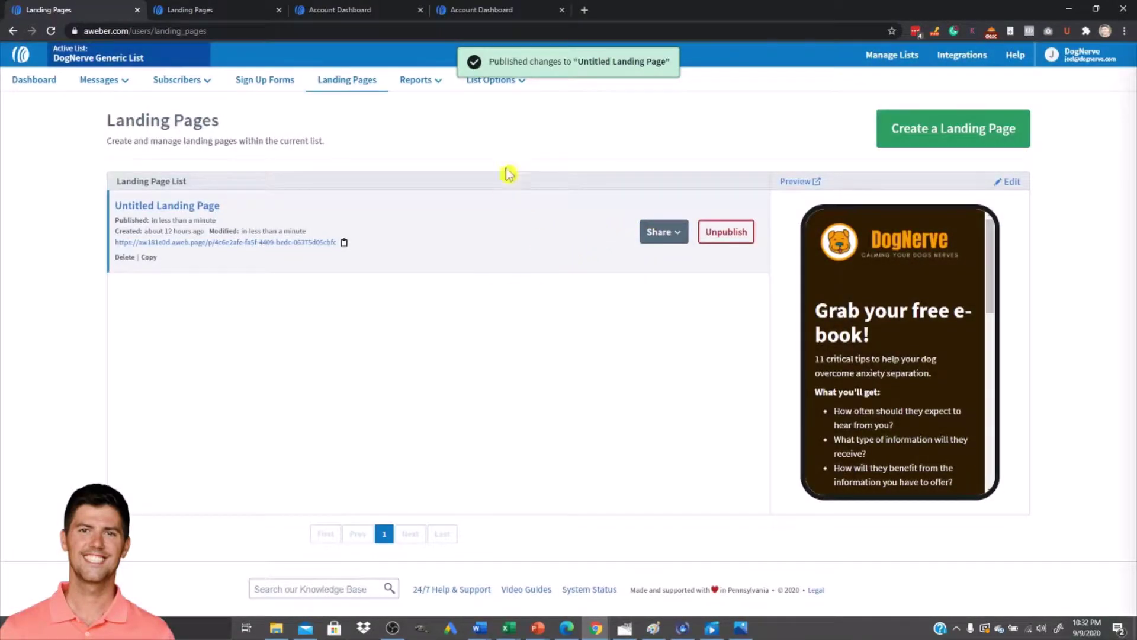
# - Switch to the WordPress admin and resync the landing page linked to /11-tips-for-dog-anxiety-optin in the AWeber plugin
pyautogui.press('super+Tab')
pyautogui.click(386, 200)
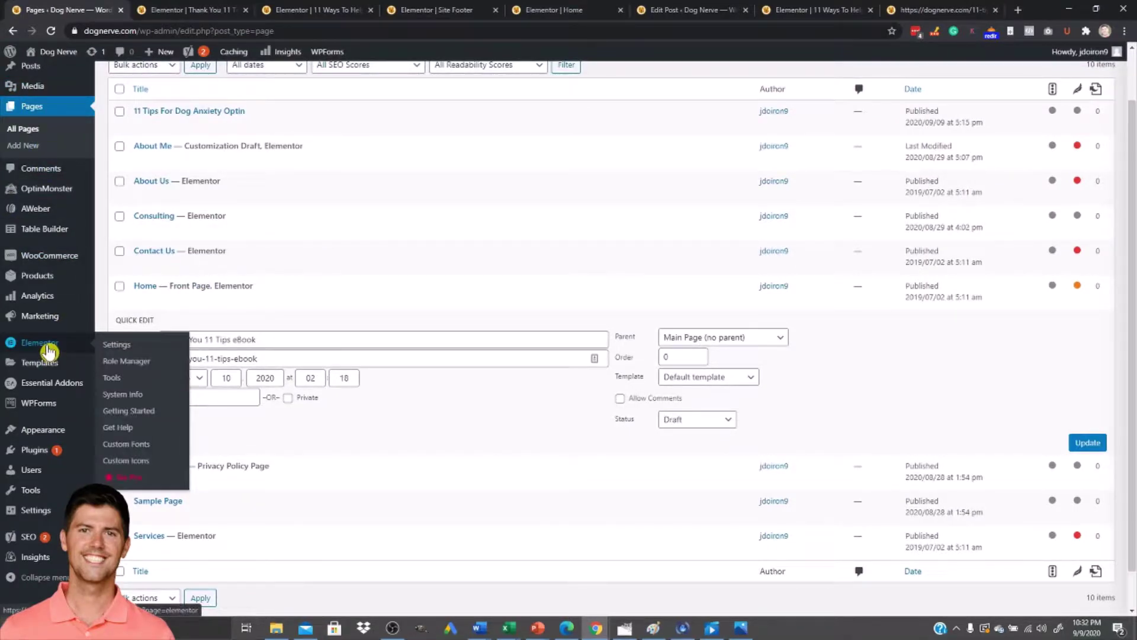
pyautogui.moveTo(32, 211)
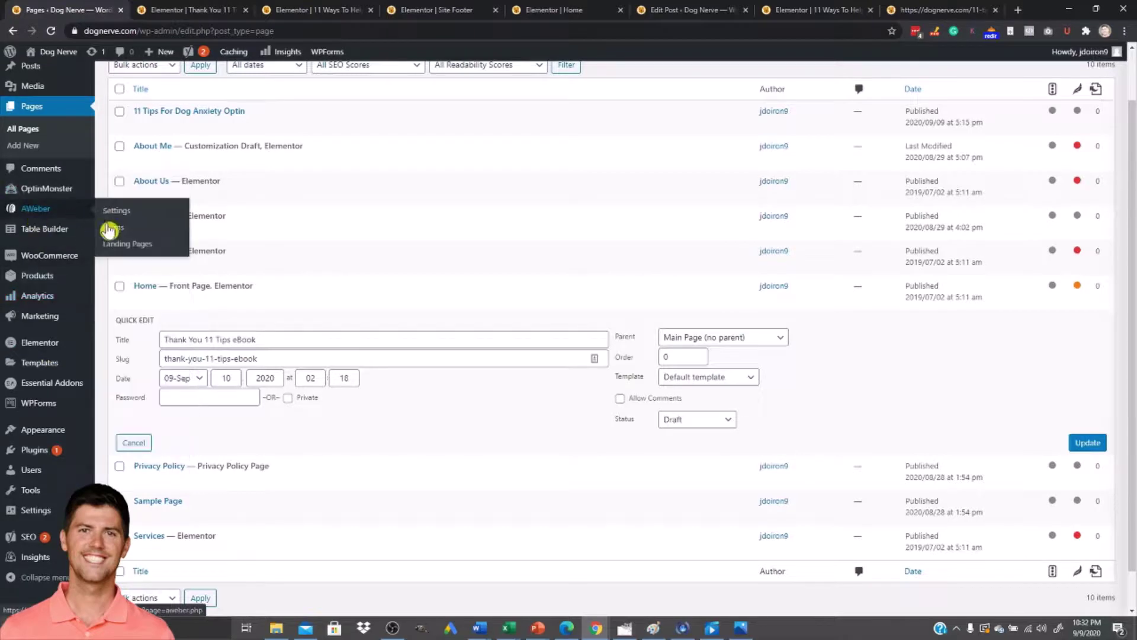
pyautogui.click(127, 245)
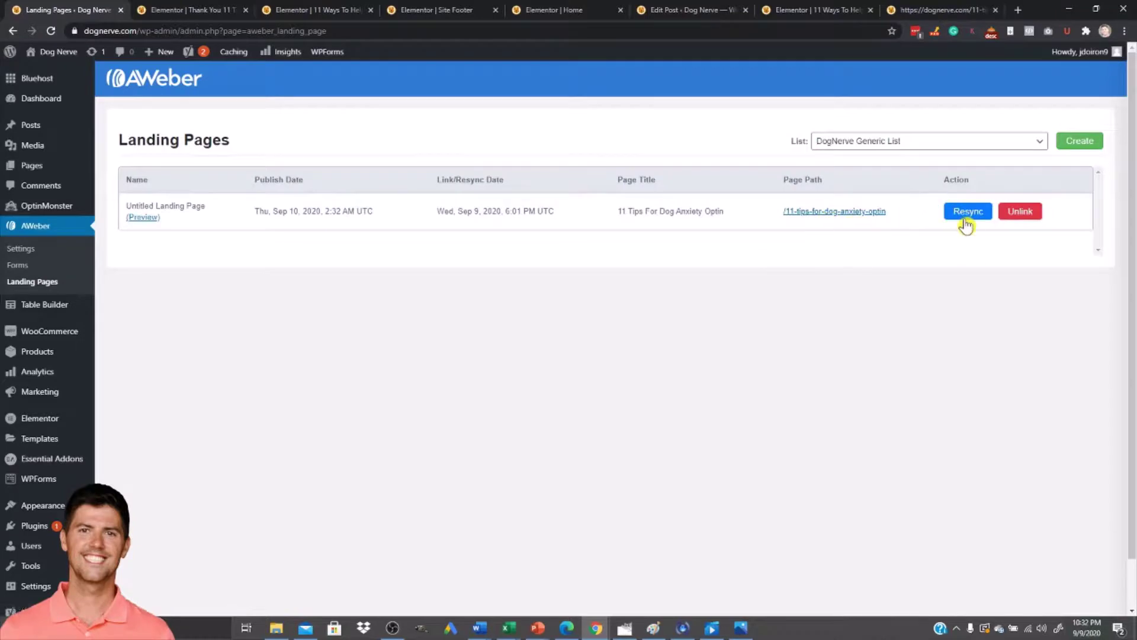
pyautogui.click(967, 214)
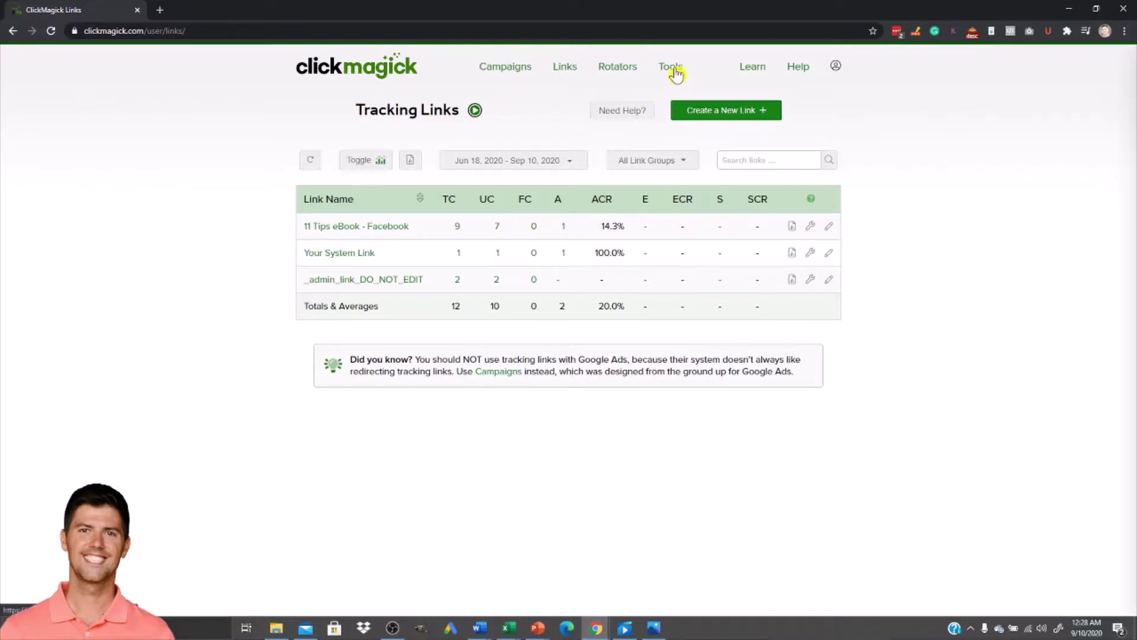
# - Open ClickMagick's tracking Pixel Builder in a new browser tab and show its advanced settings
pyautogui.click(675, 72)
pyautogui.moveTo(673, 306)
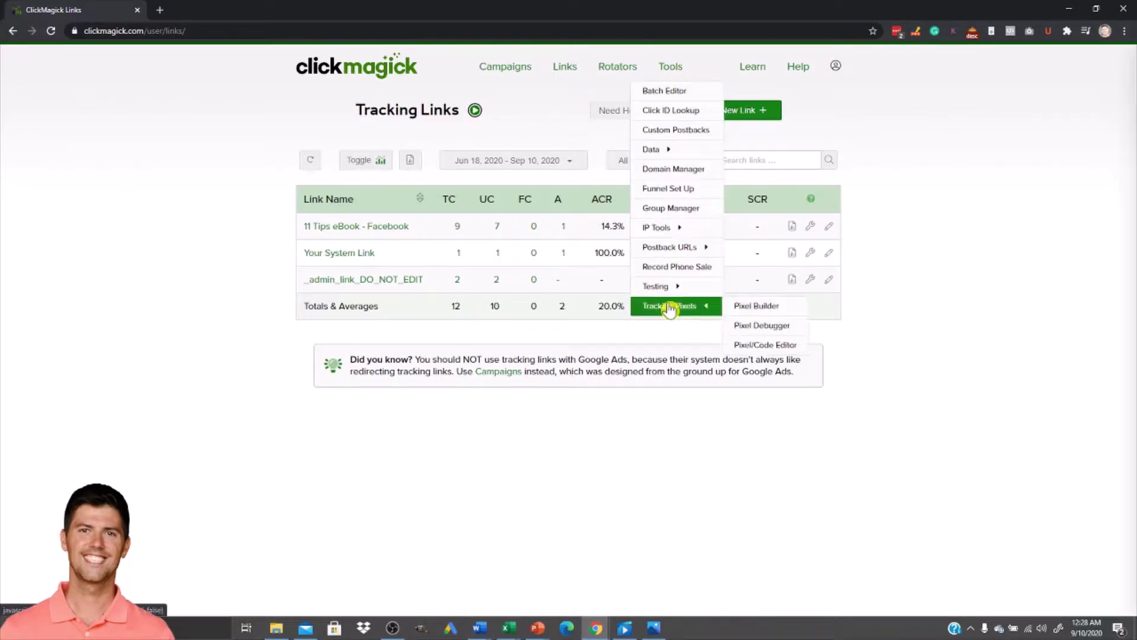
pyautogui.rightClick(751, 311)
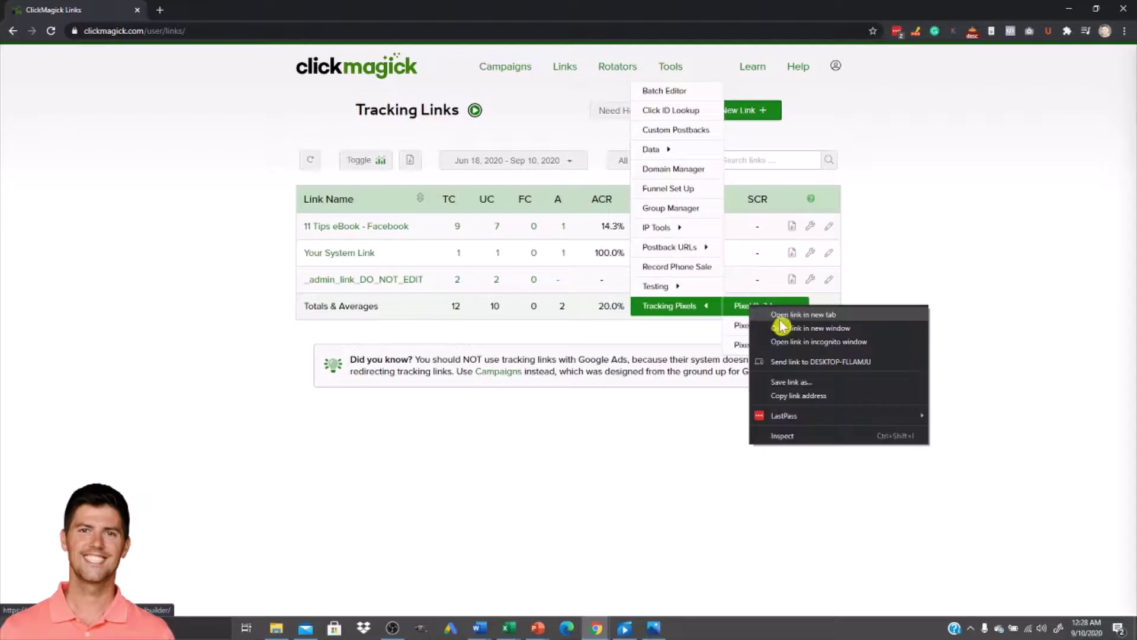
pyautogui.click(777, 316)
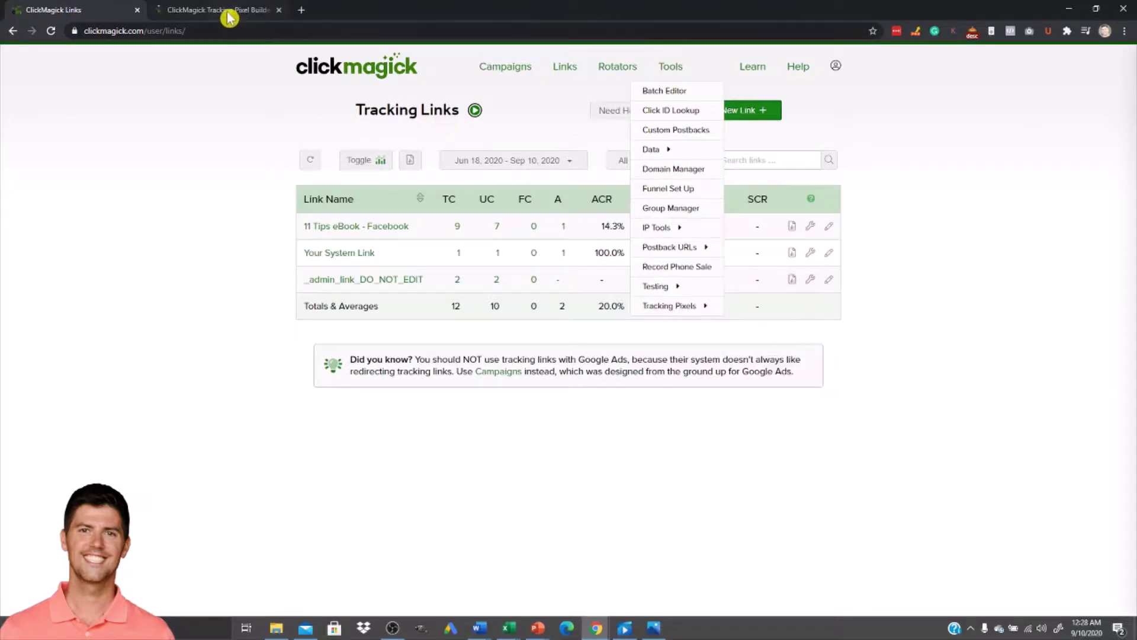
pyautogui.click(229, 13)
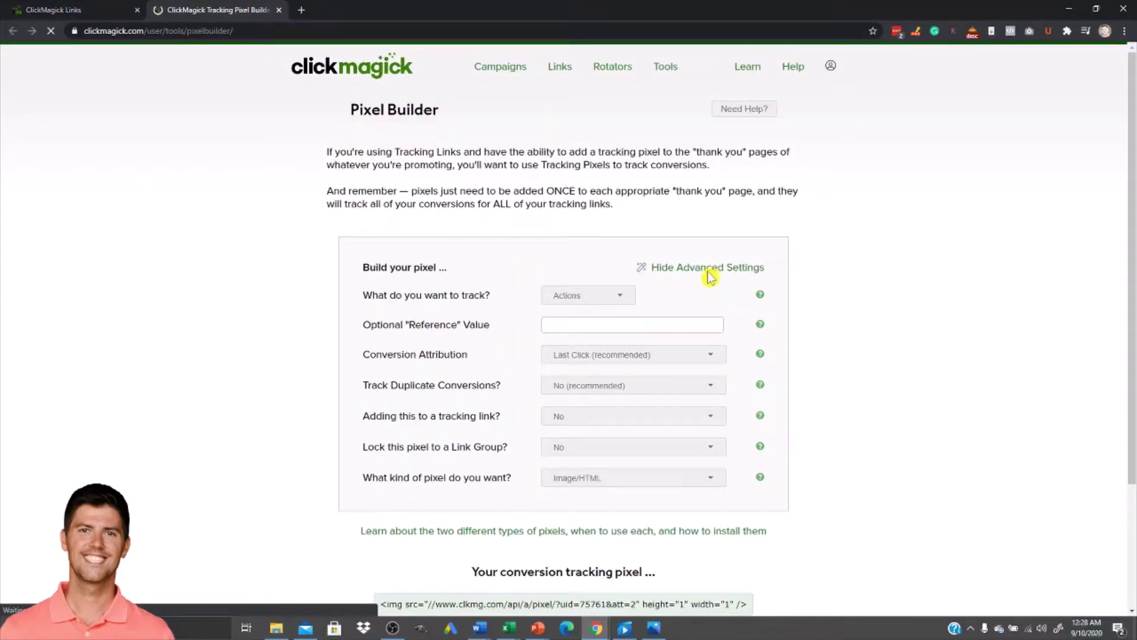
pyautogui.click(669, 270)
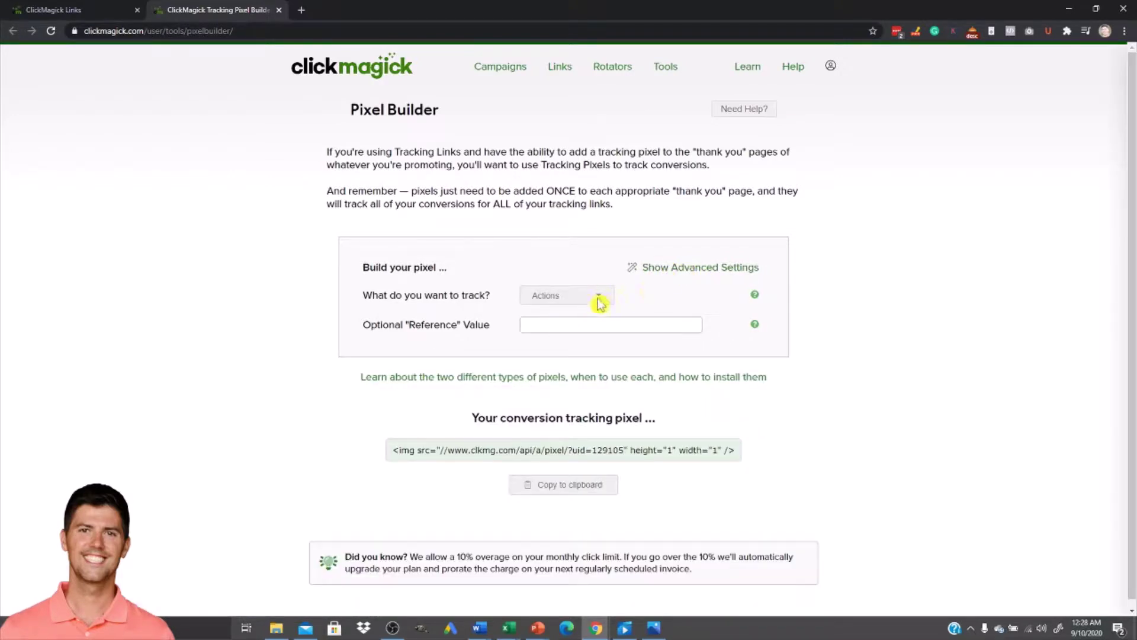
pyautogui.click(690, 267)
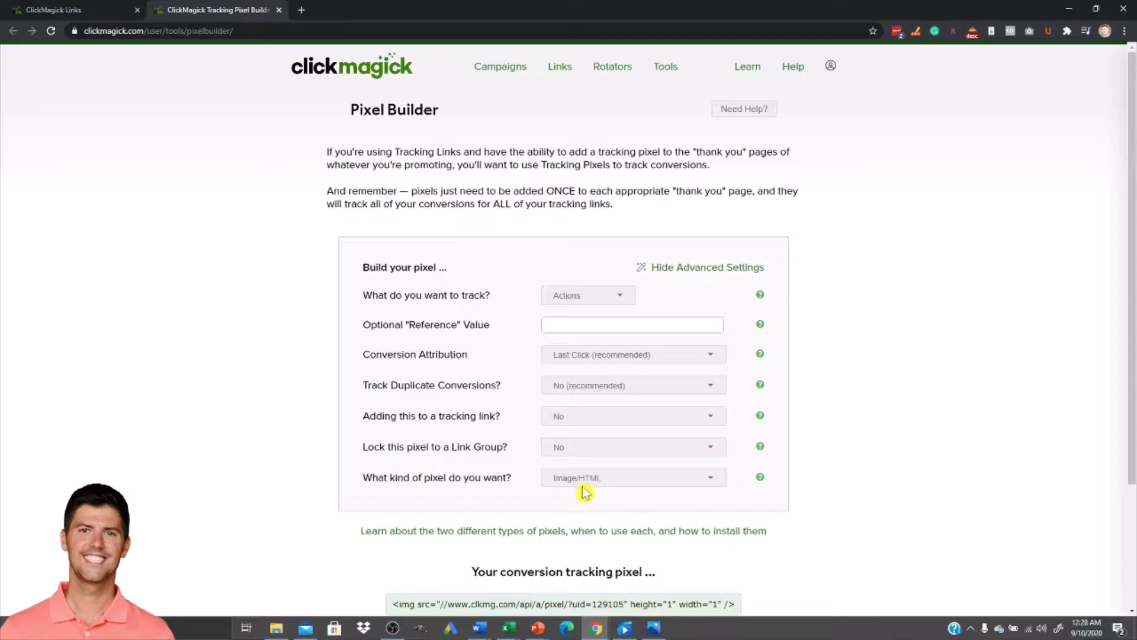
# - Set the pixel's optional reference value to "optin" and copy the generated Image/HTML conversion tracking code
pyautogui.click(559, 331)
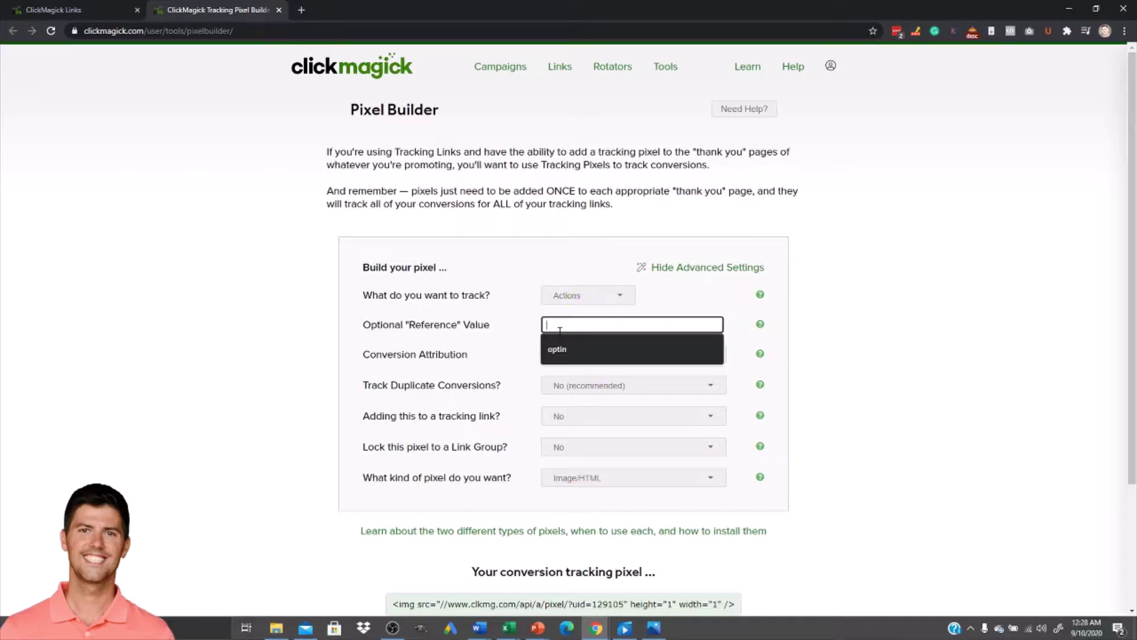
pyautogui.click(560, 349)
pyautogui.scroll(-2, 563, 524)
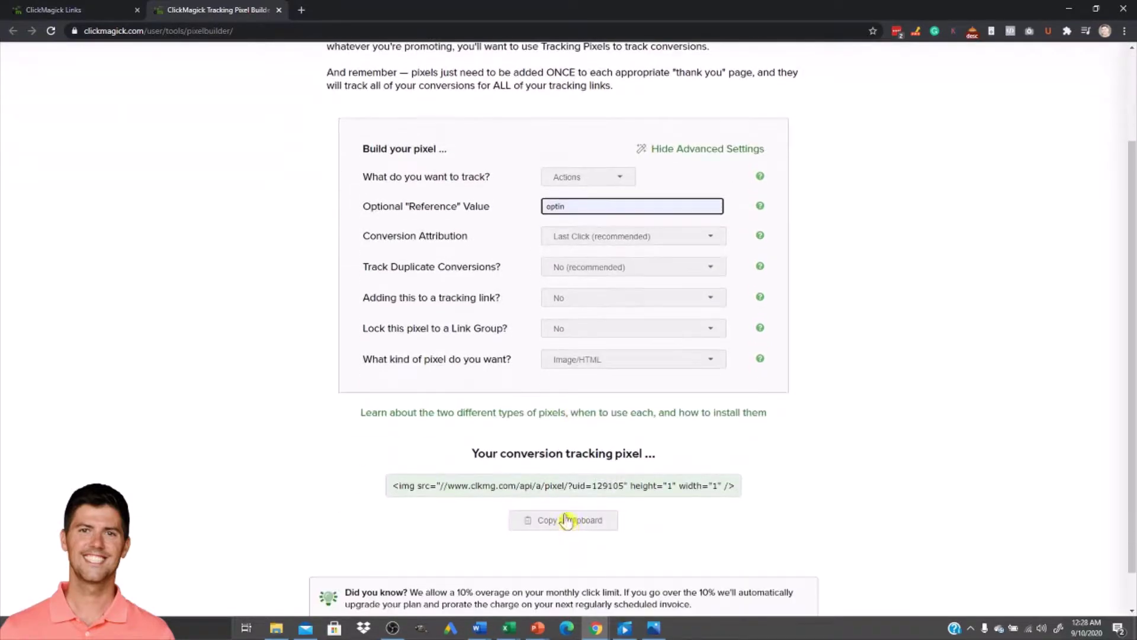
pyautogui.click(546, 498)
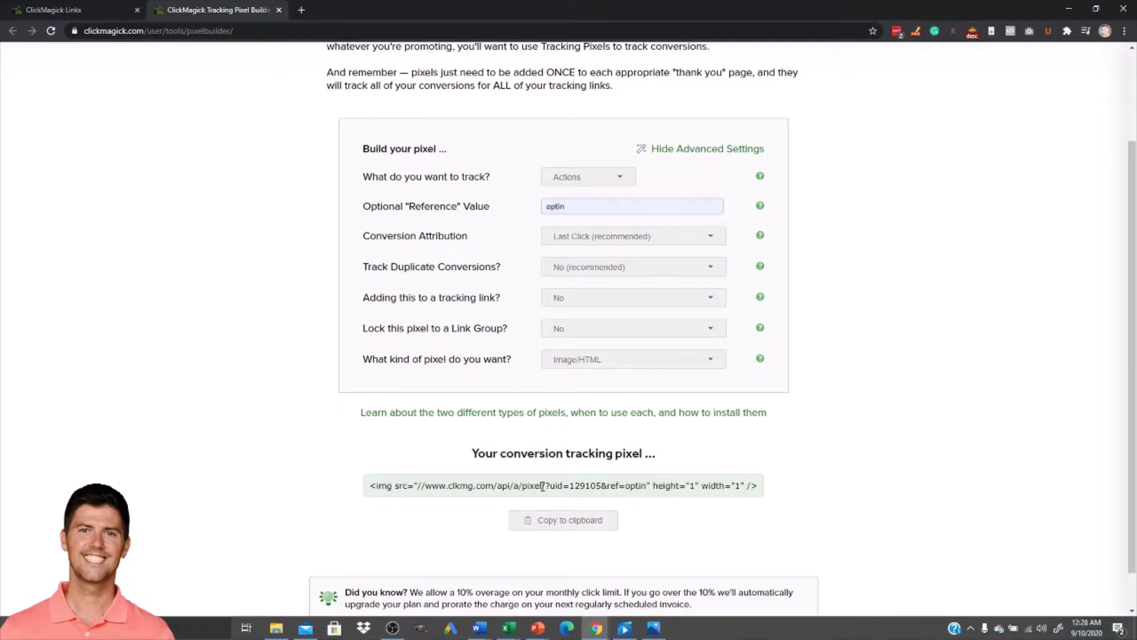
pyautogui.click(562, 529)
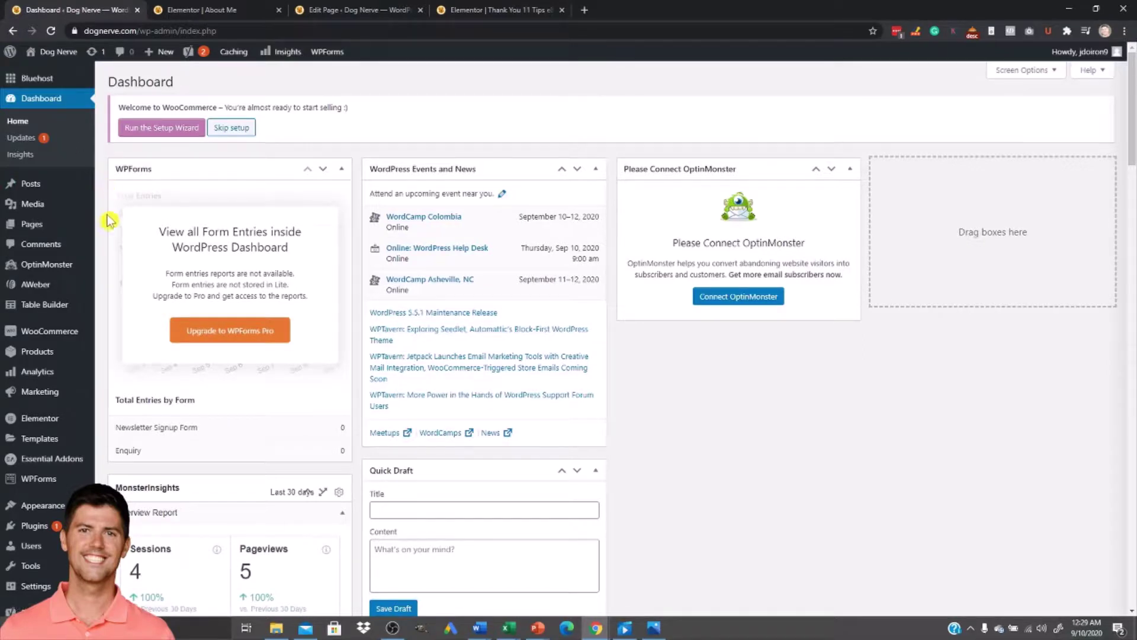
# - Switch to the WordPress admin and search the installable plugins for "tracking code manager"
pyautogui.moveTo(68, 360)
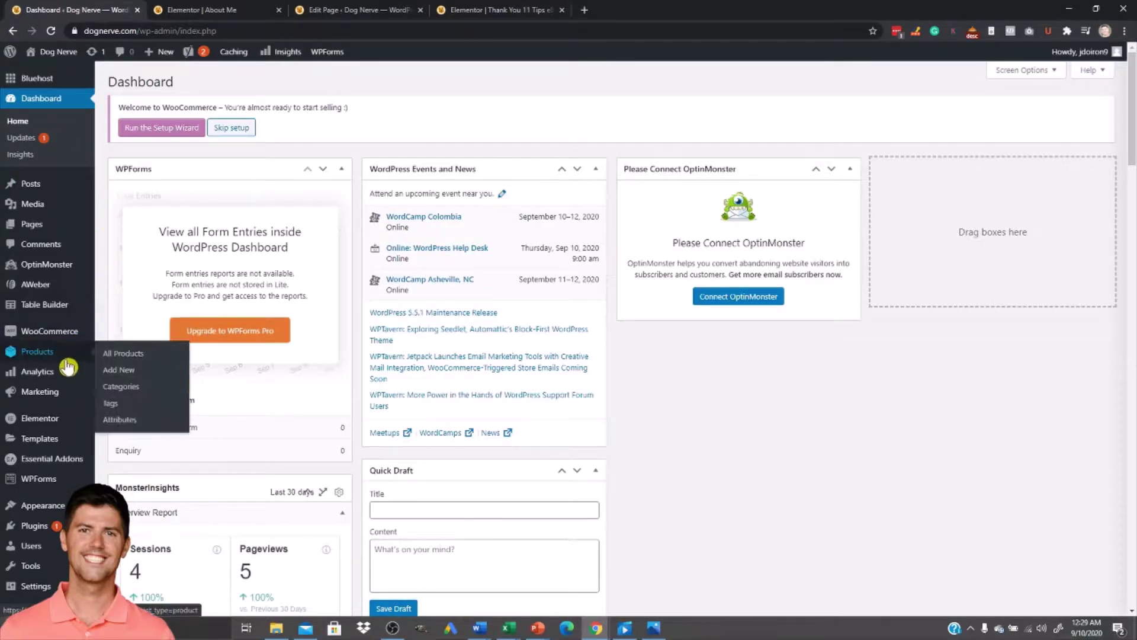
pyautogui.click(45, 533)
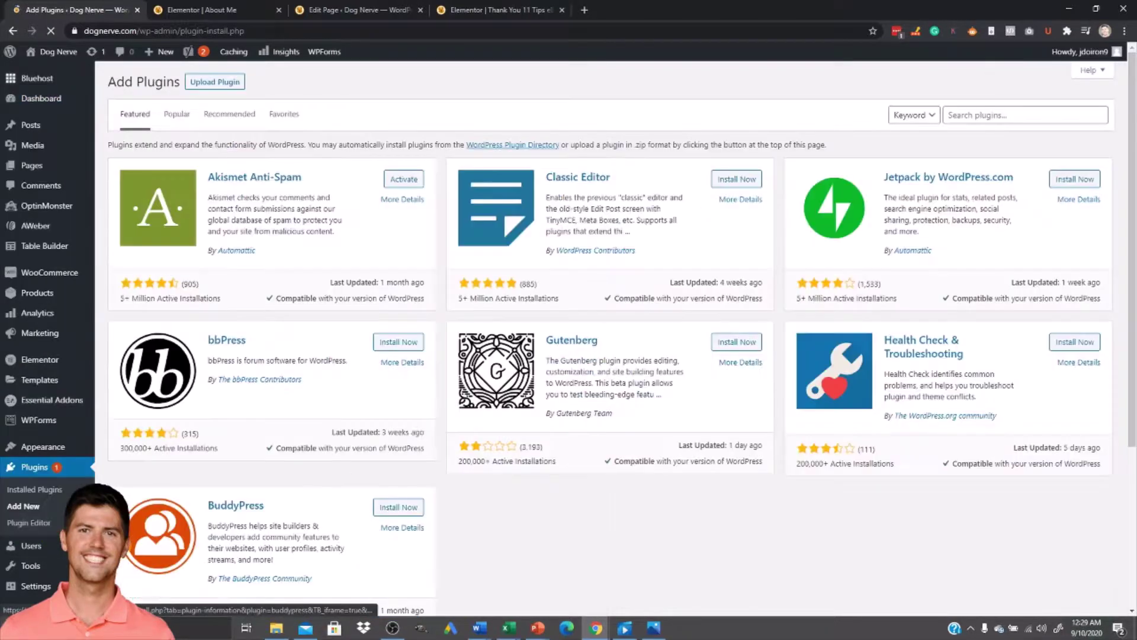
pyautogui.click(984, 114)
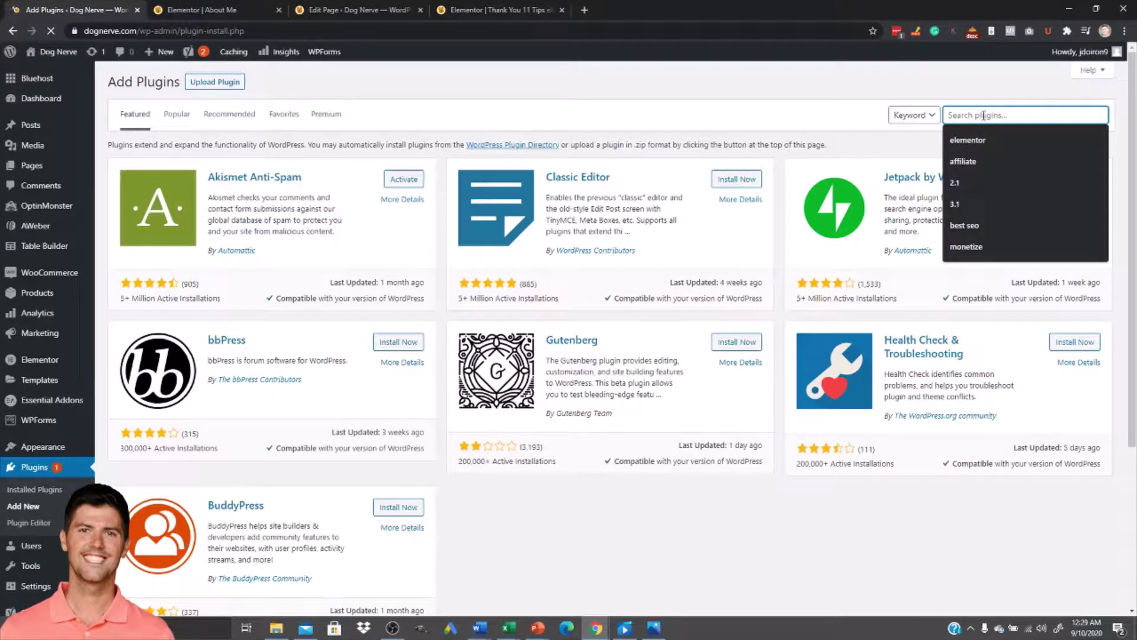
pyautogui.write('trac')
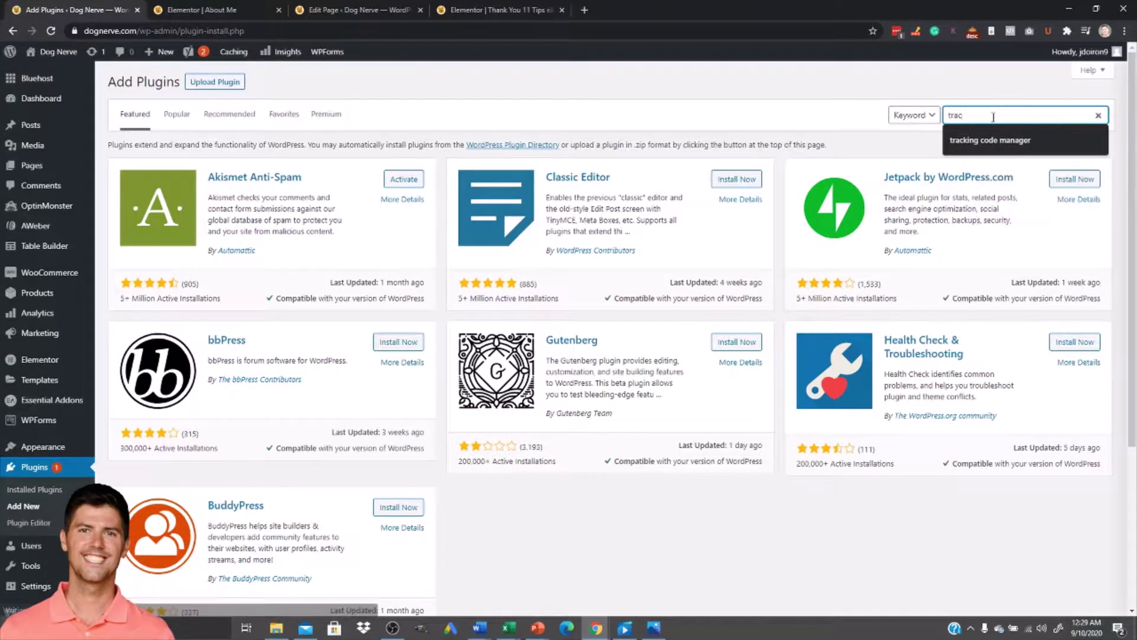
pyautogui.write('king')
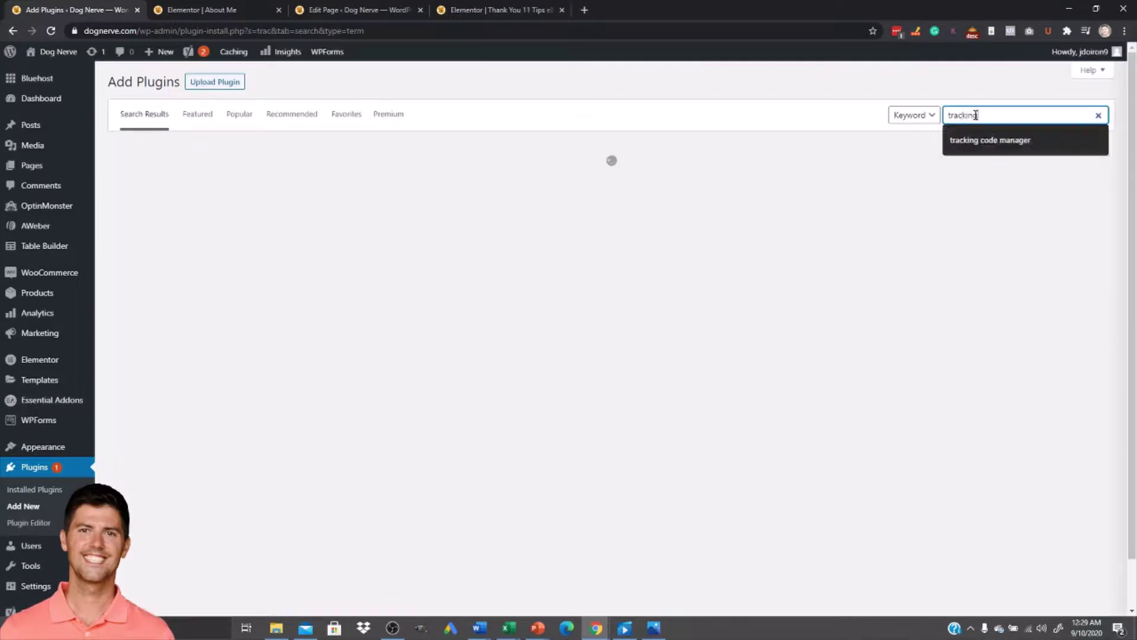
pyautogui.write(' code manager')
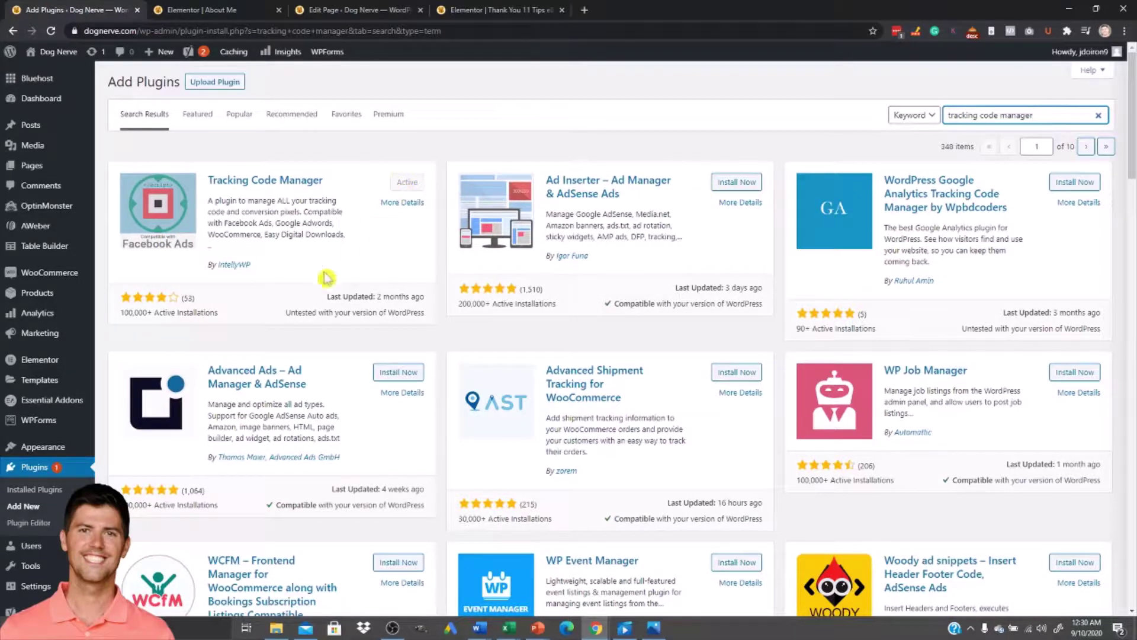
# - Open the settings page of the Tracking Code Manager plugin
pyautogui.scroll(-1, 46, 530)
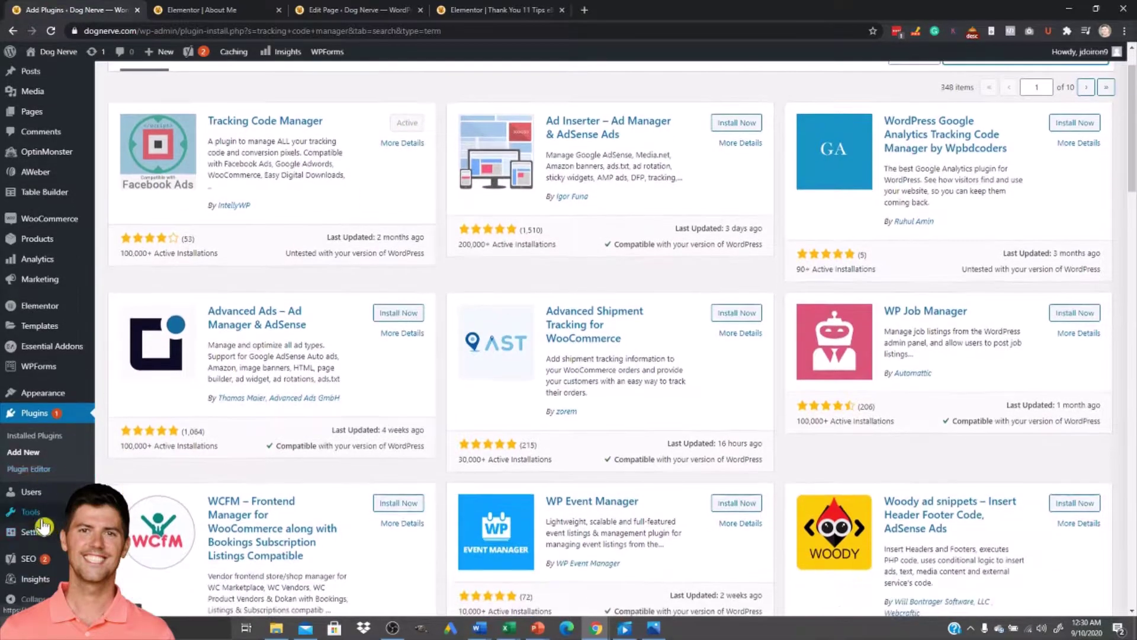
pyautogui.moveTo(24, 536)
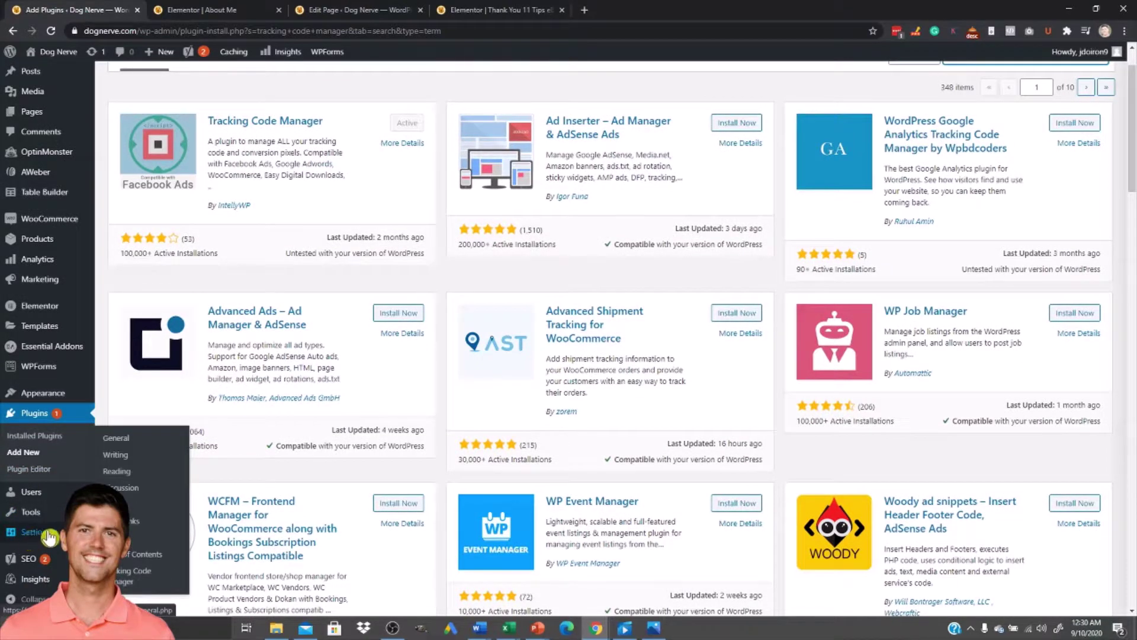
pyautogui.click(122, 584)
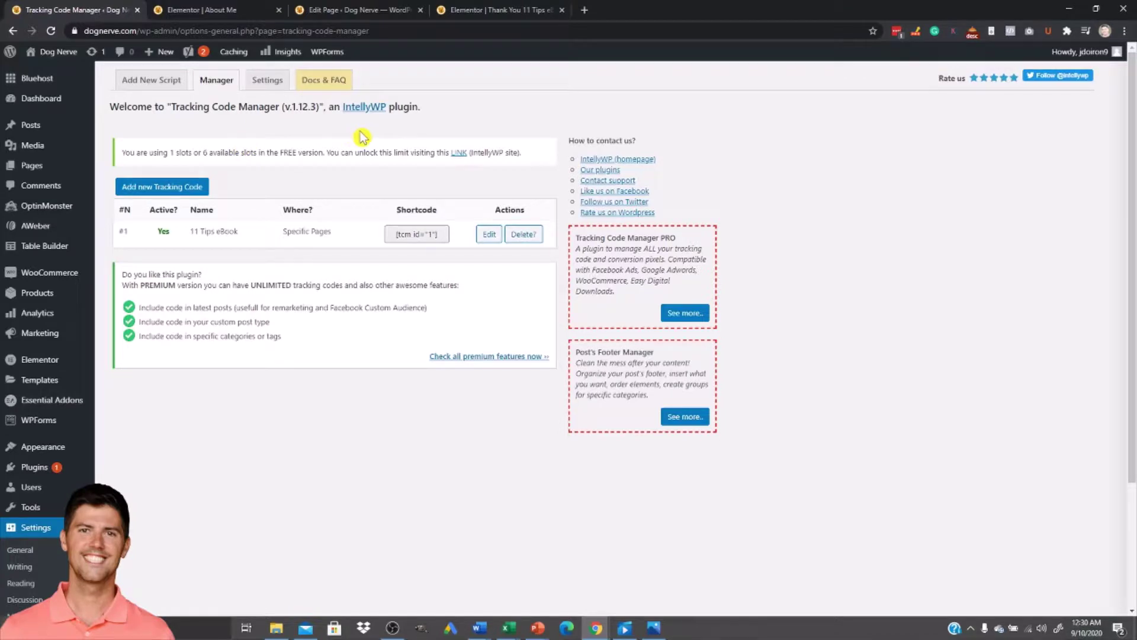
# - Draft a new tracking code named "11 Tips eBook" and paste the copied ClickMagick image pixel into it
pyautogui.click(161, 83)
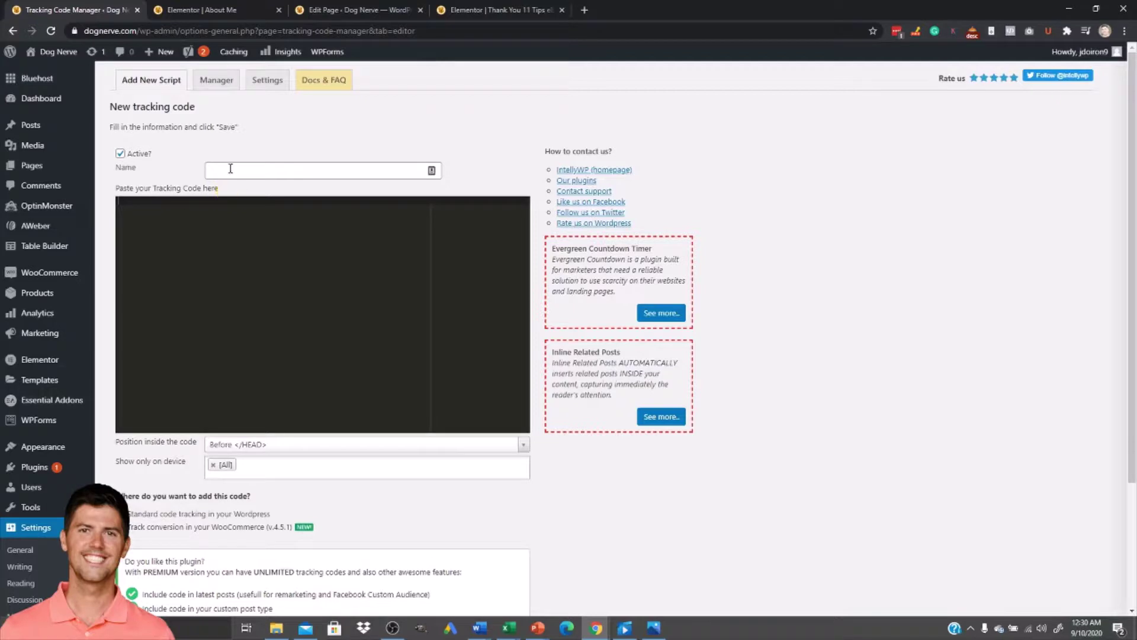
pyautogui.click(231, 169)
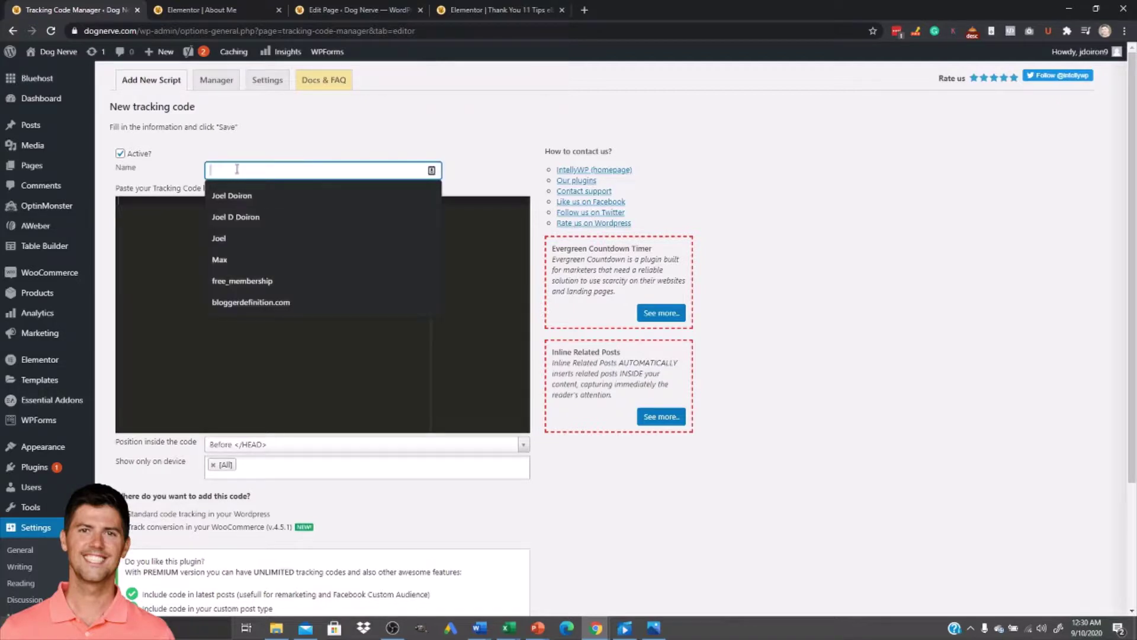
pyautogui.write('11 Tips eBook')
pyautogui.click(244, 196)
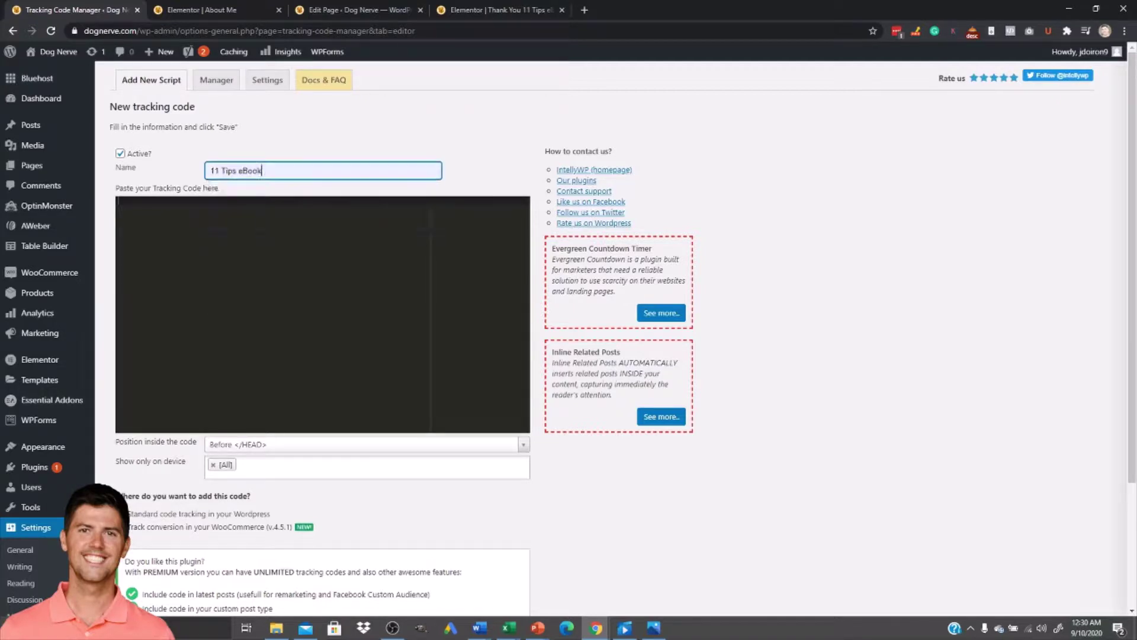
pyautogui.click(182, 213)
pyautogui.write('<img src="//www.clkmg.com/api/a/pixel/?uid=129105&ref=optin" height="1" width="1" />')
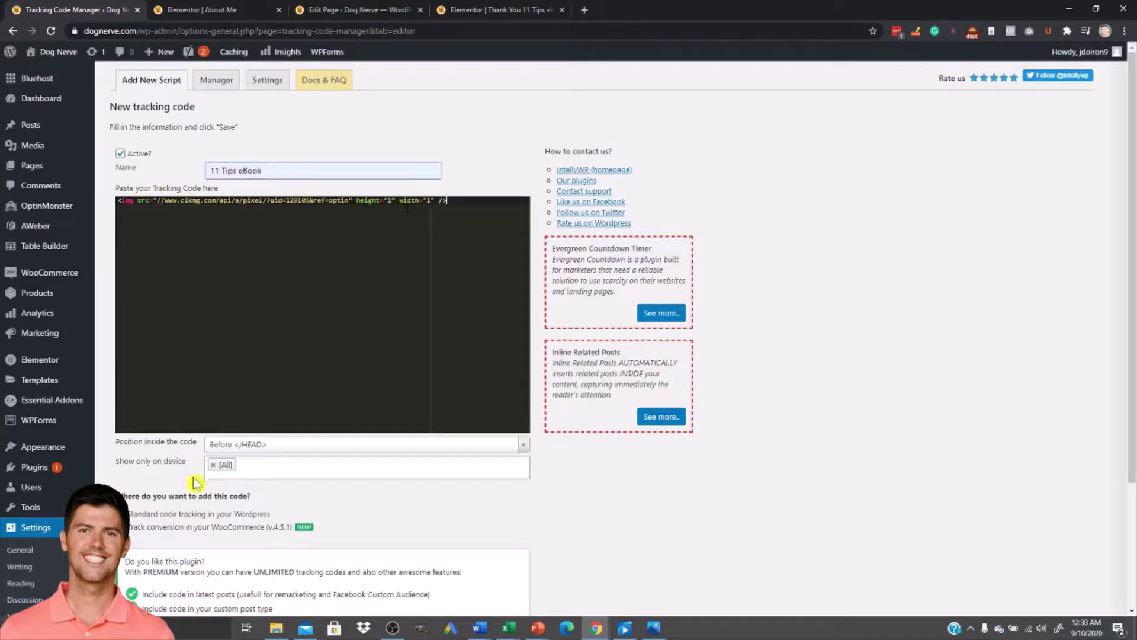
# - Leave the new script unsaved and open the existing "11 Tips eBook" tracking code for editing
pyautogui.moveTo(331, 52)
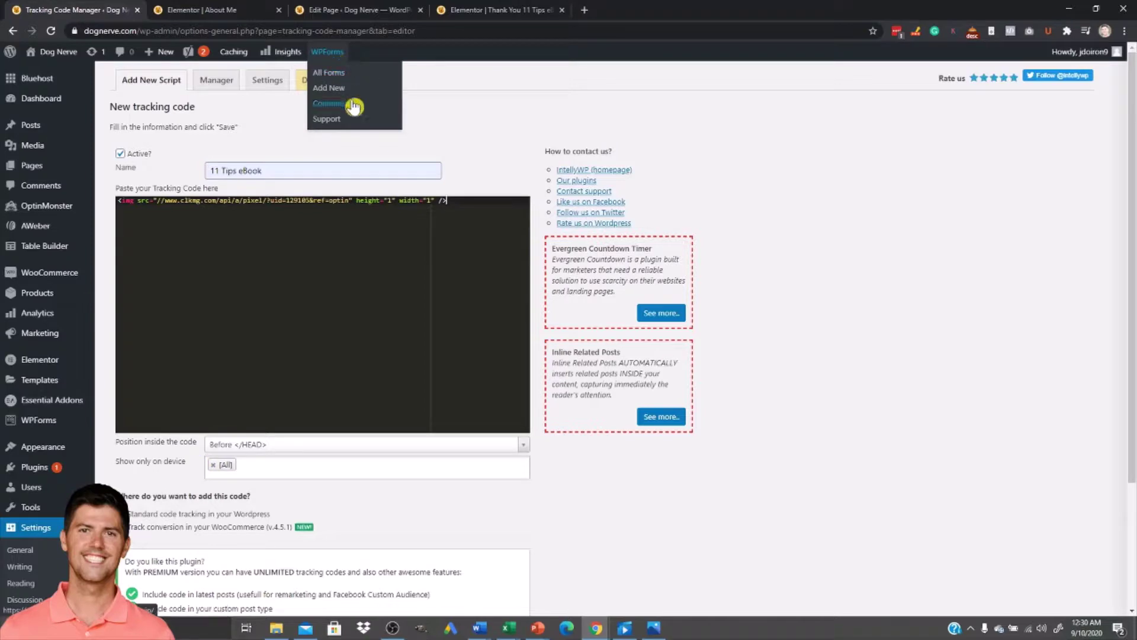
pyautogui.hotkey('alt', 'Tab')
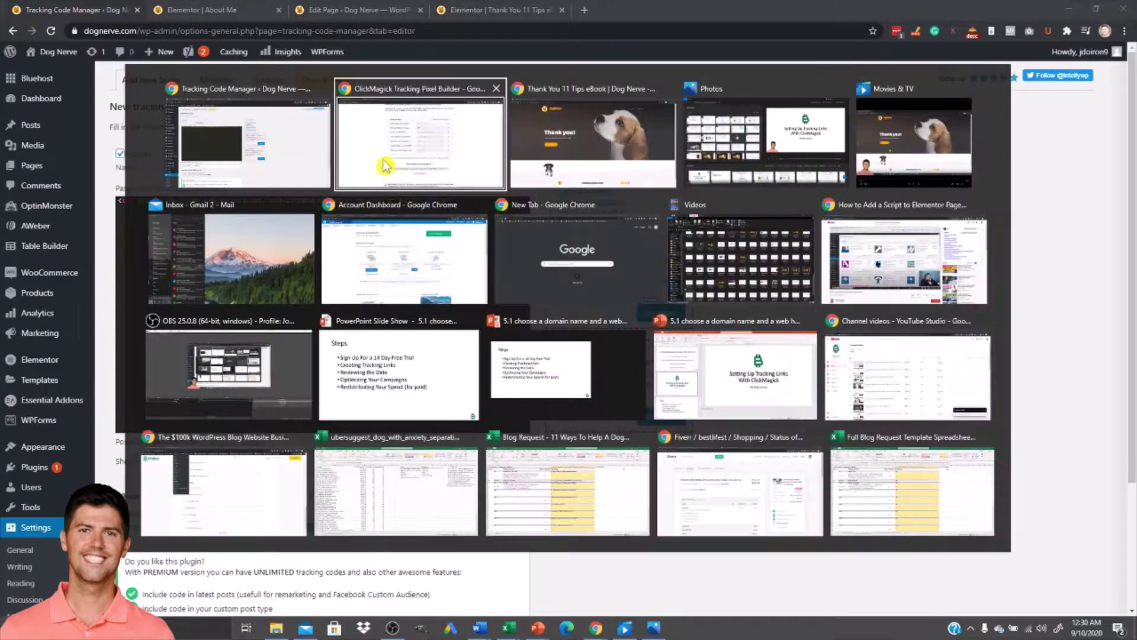
pyautogui.click(344, 160)
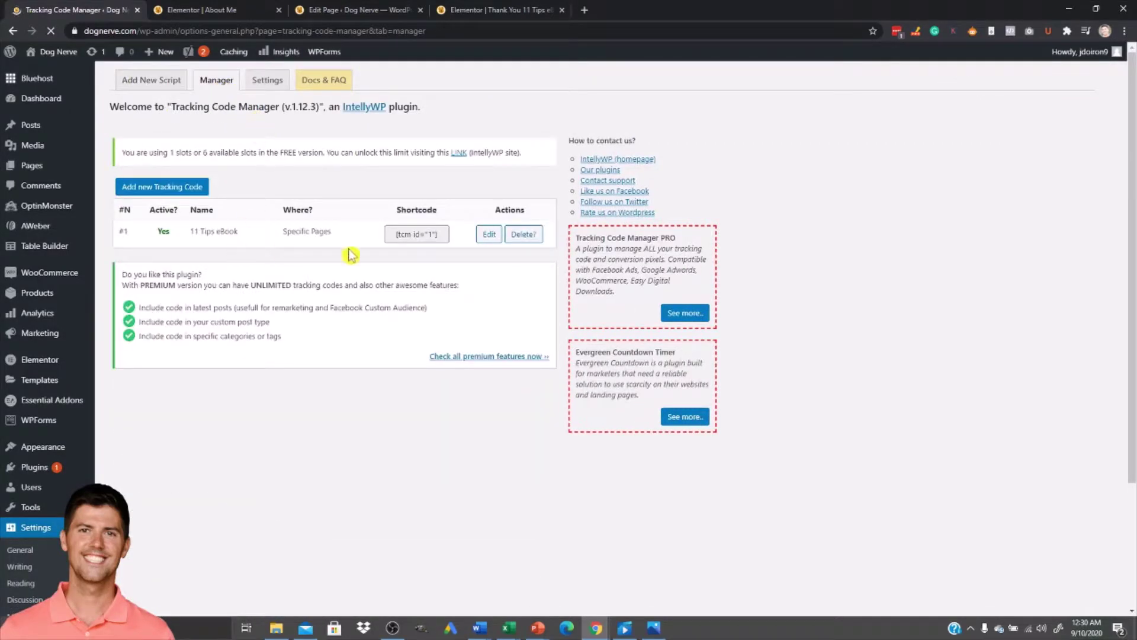
pyautogui.click(488, 234)
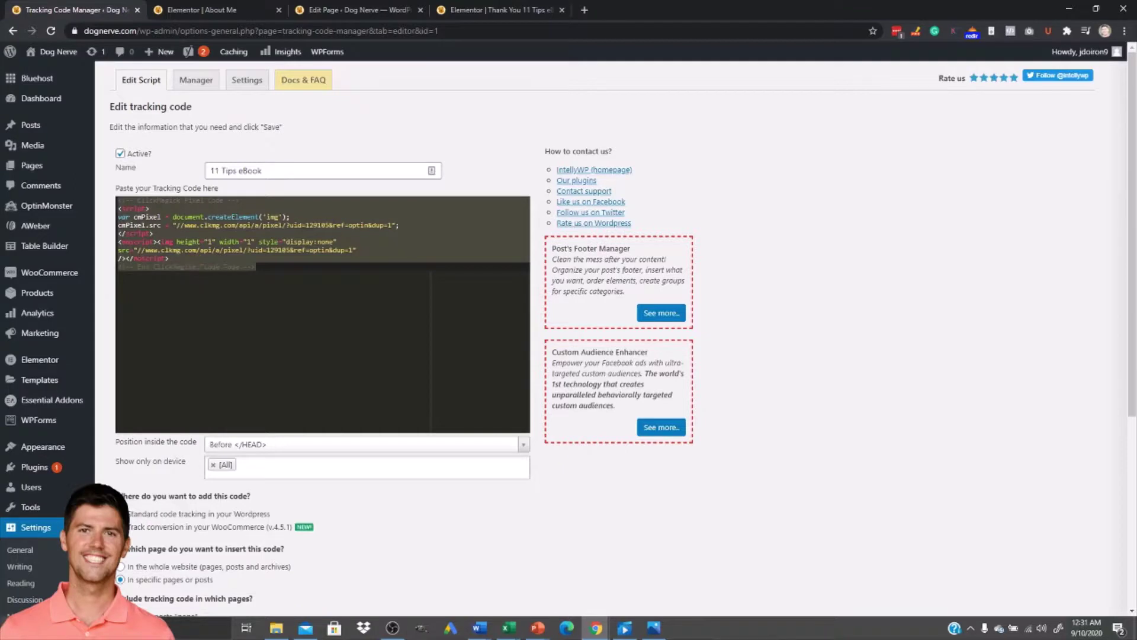
pyautogui.click(270, 271)
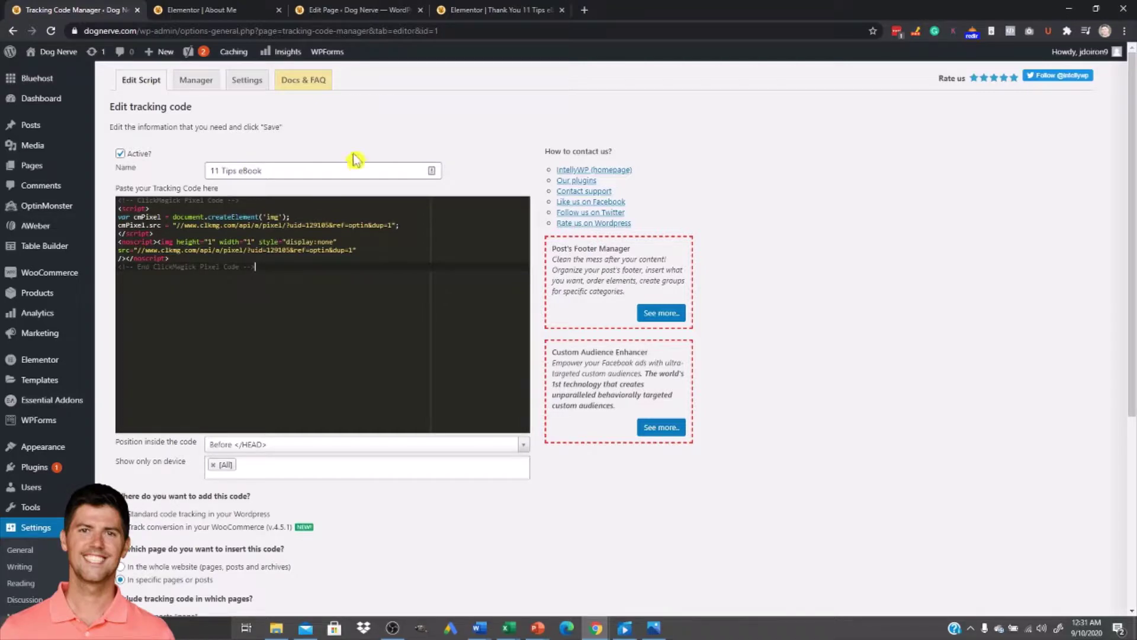
# - Switch to the ClickMagick Pixel Builder, change the pixel kind to JavaScript and select the whole generated code
pyautogui.hotkey('alt', 'Tab')
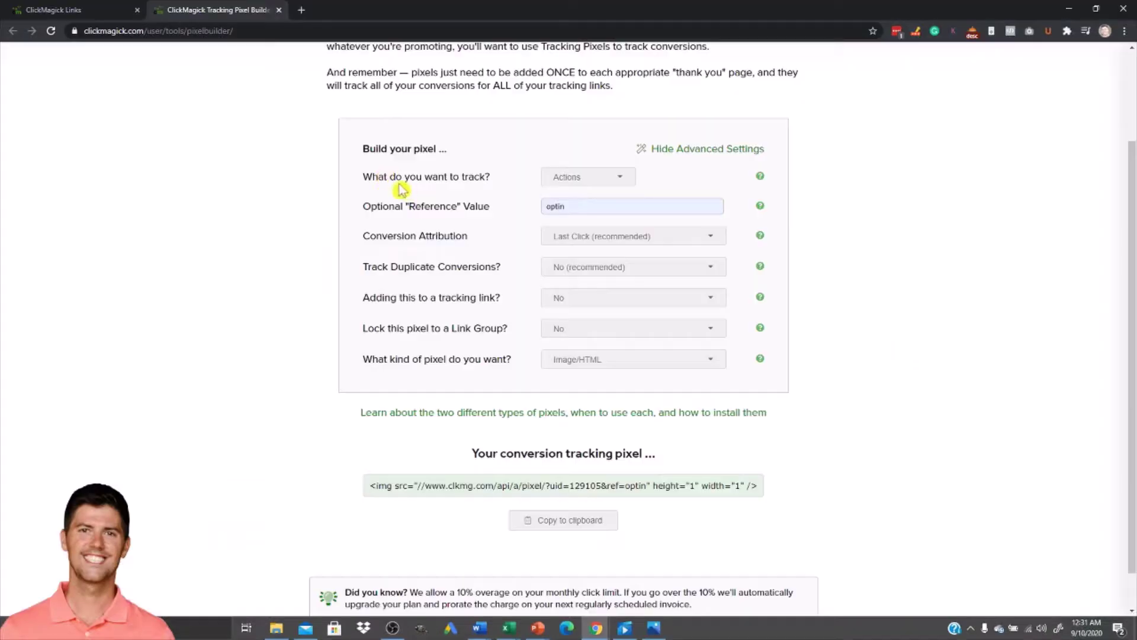
pyautogui.click(623, 363)
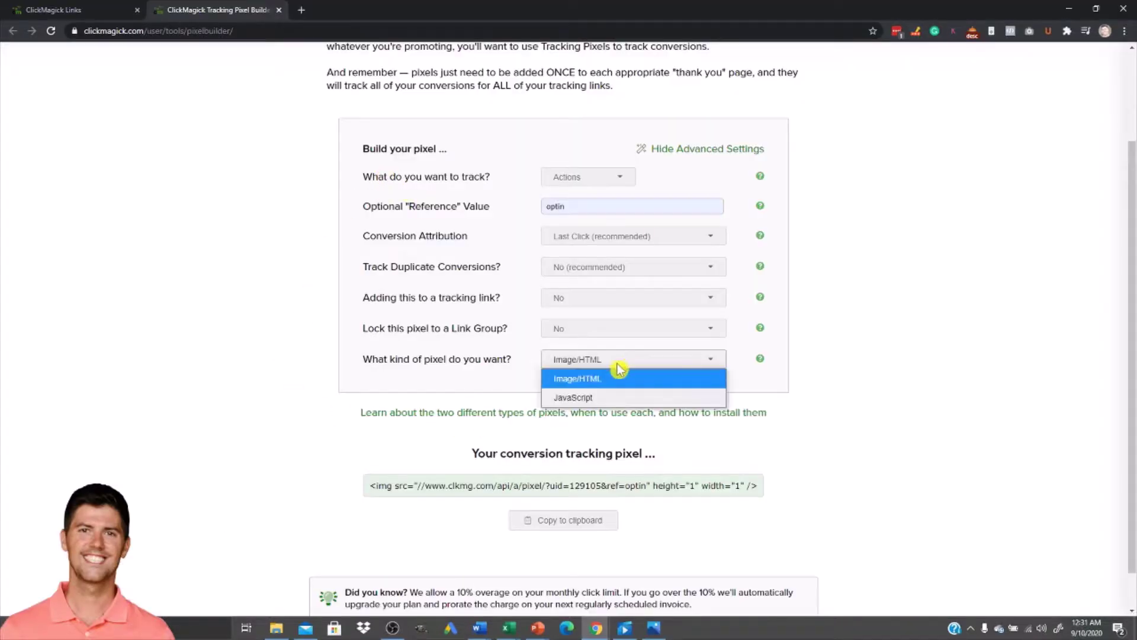
pyautogui.click(616, 398)
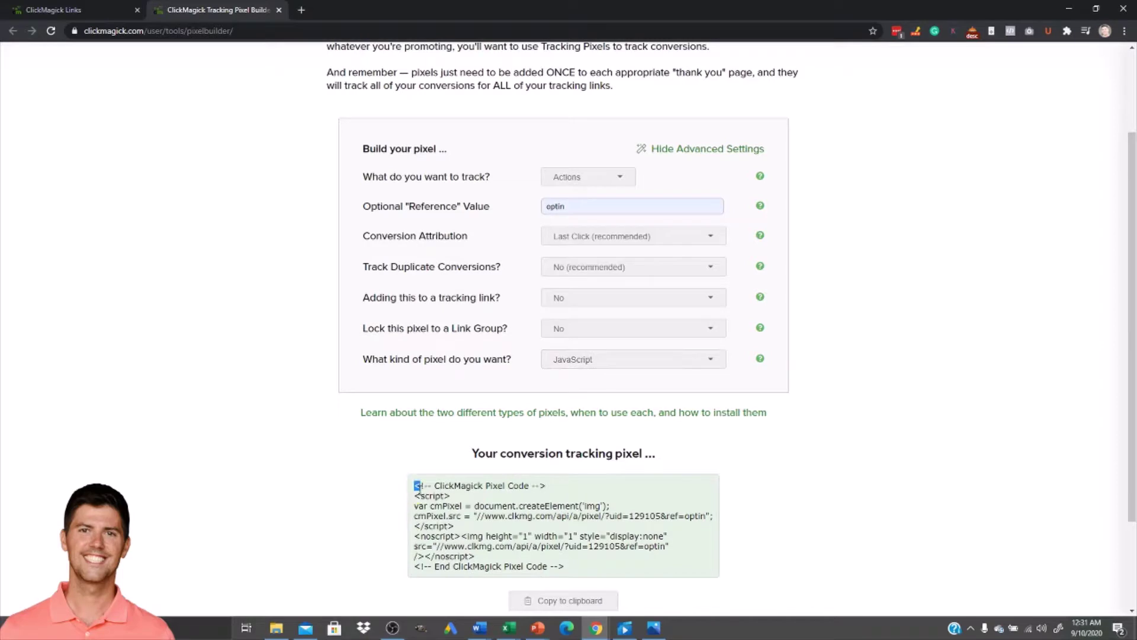
pyautogui.moveTo(417, 493); pyautogui.dragTo(584, 579)
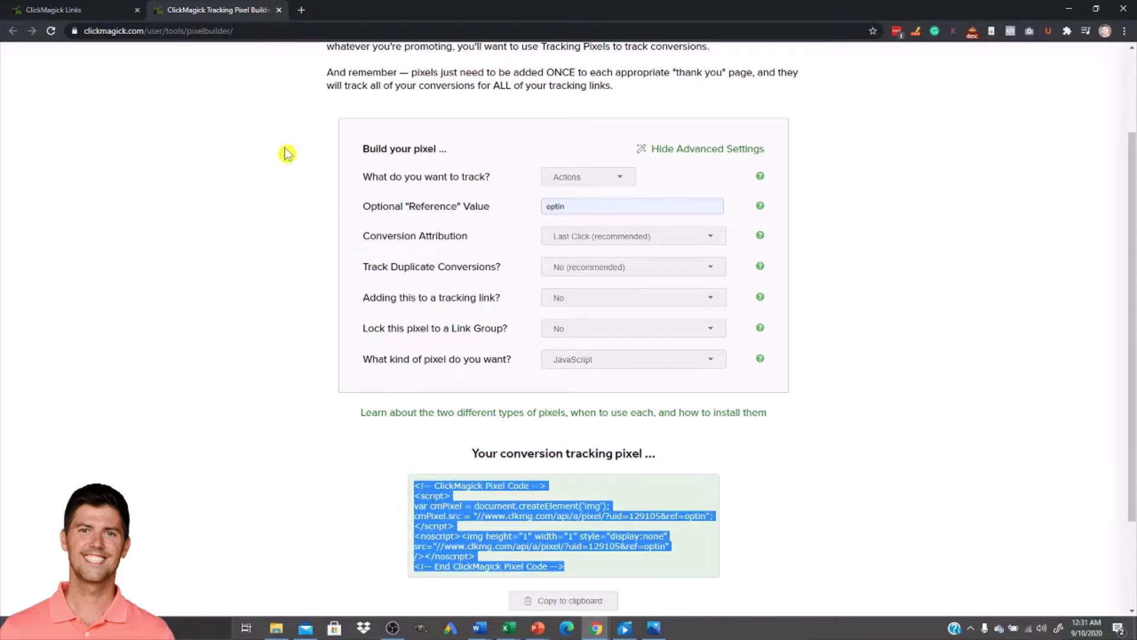
# - Switch back to the WordPress "11 Tips eBook" script and review its code position, device and page inclusion settings
pyautogui.hotkey('alt', 'Tab')
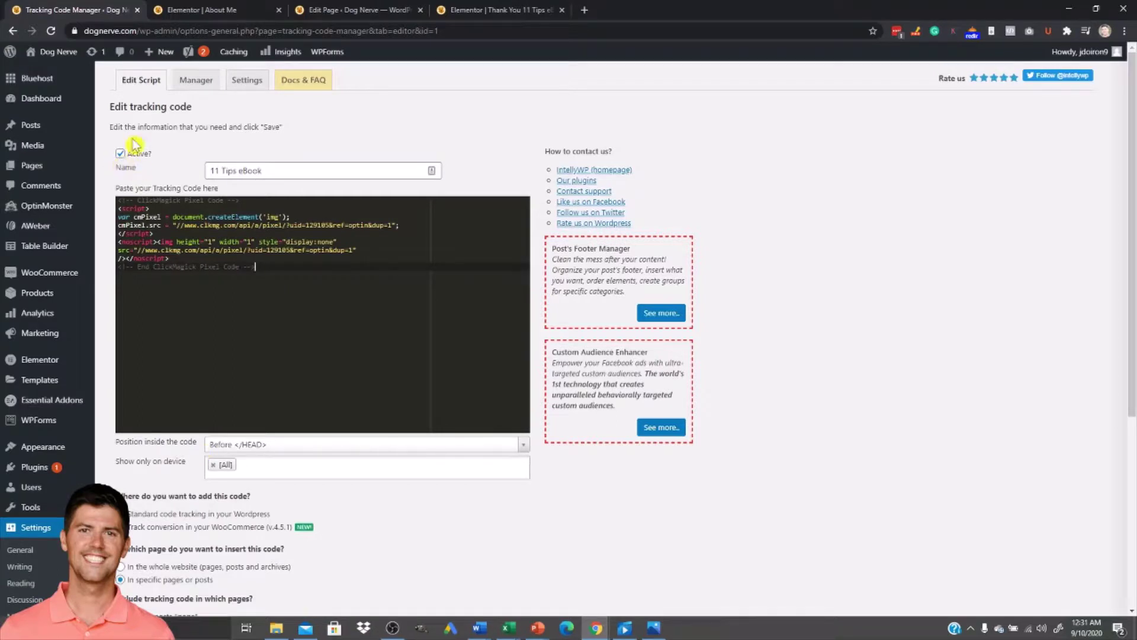
pyautogui.scroll(-1, 274, 434)
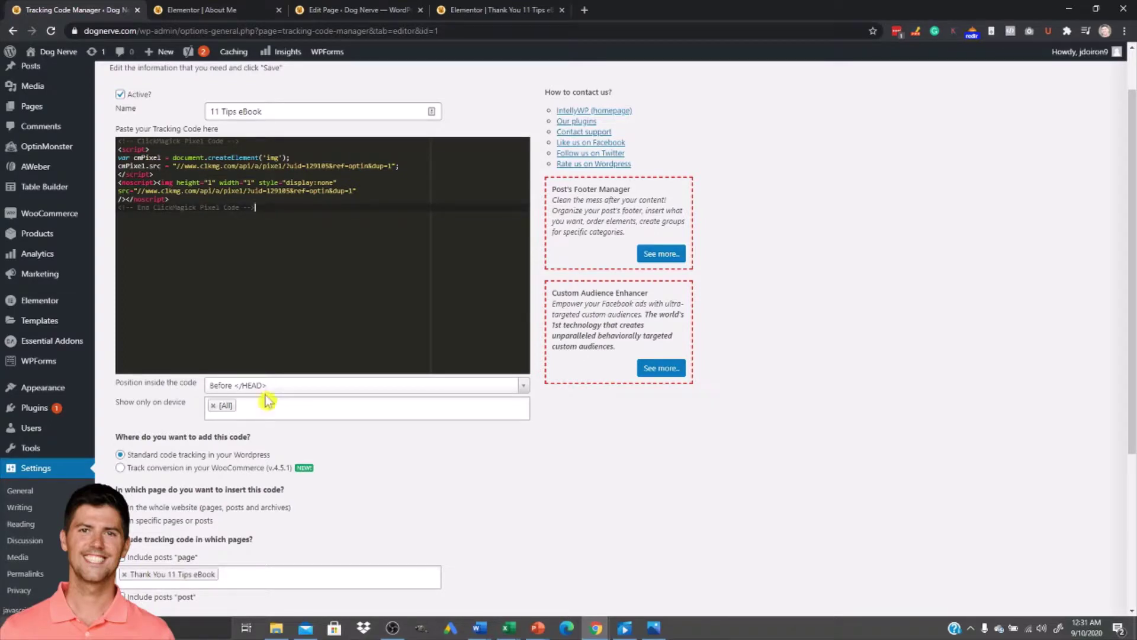
pyautogui.scroll(-1, 258, 427)
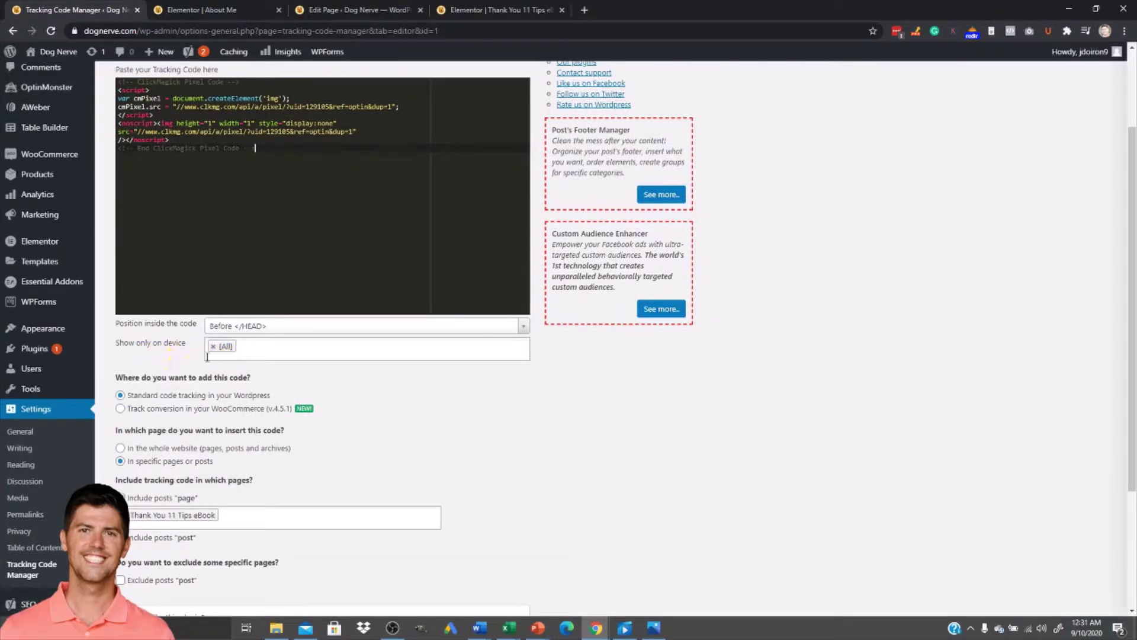
# - Check that the "11 Tips eBook" code is included only on the page "Thank You 11 Tips eBook" and save the script
pyautogui.scroll(-2, 175, 364)
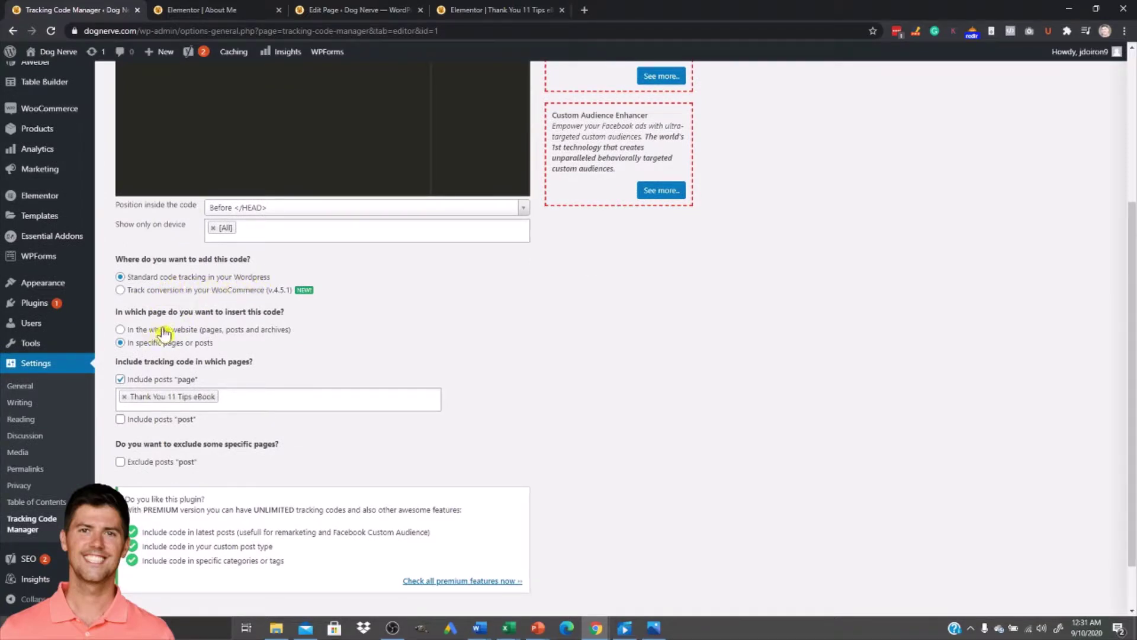
pyautogui.scroll(-1, 261, 336)
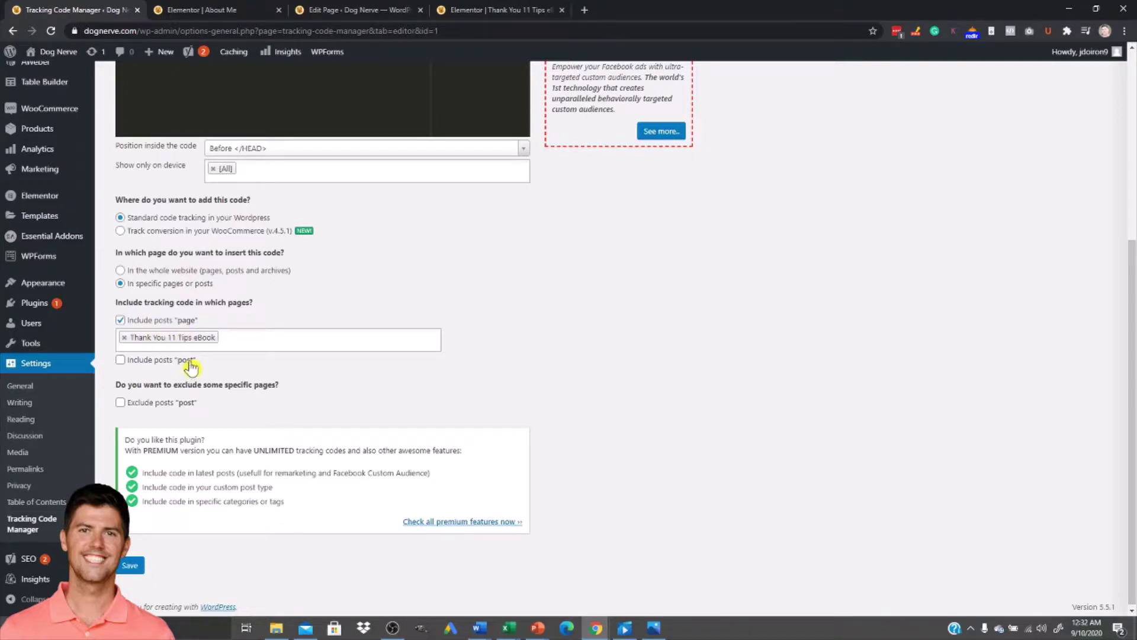
pyautogui.click(230, 342)
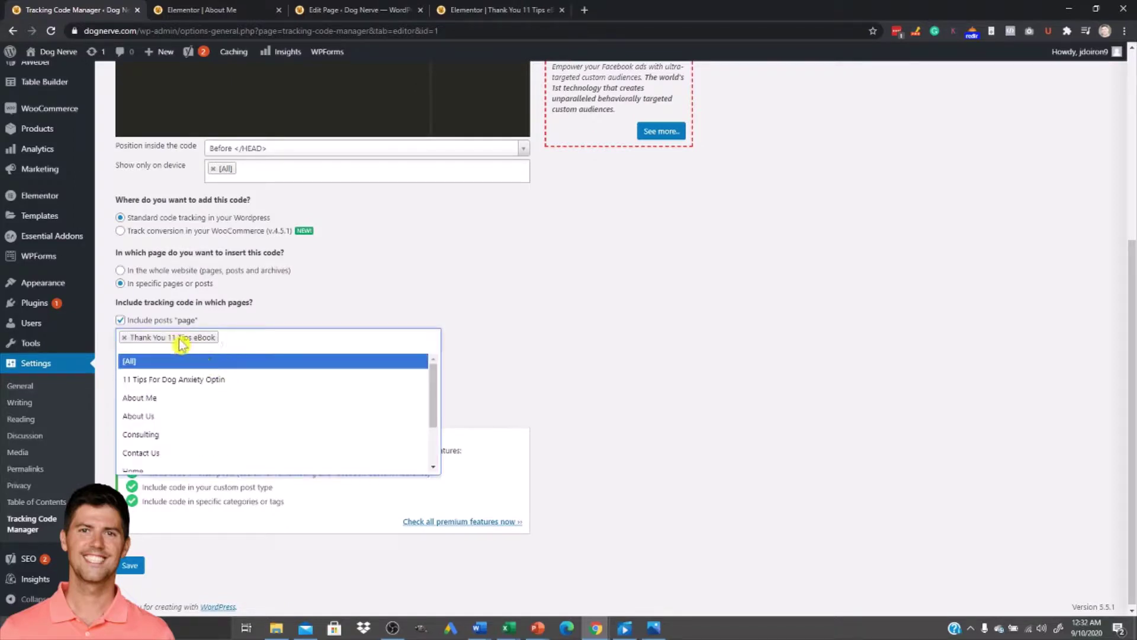
pyautogui.click(320, 314)
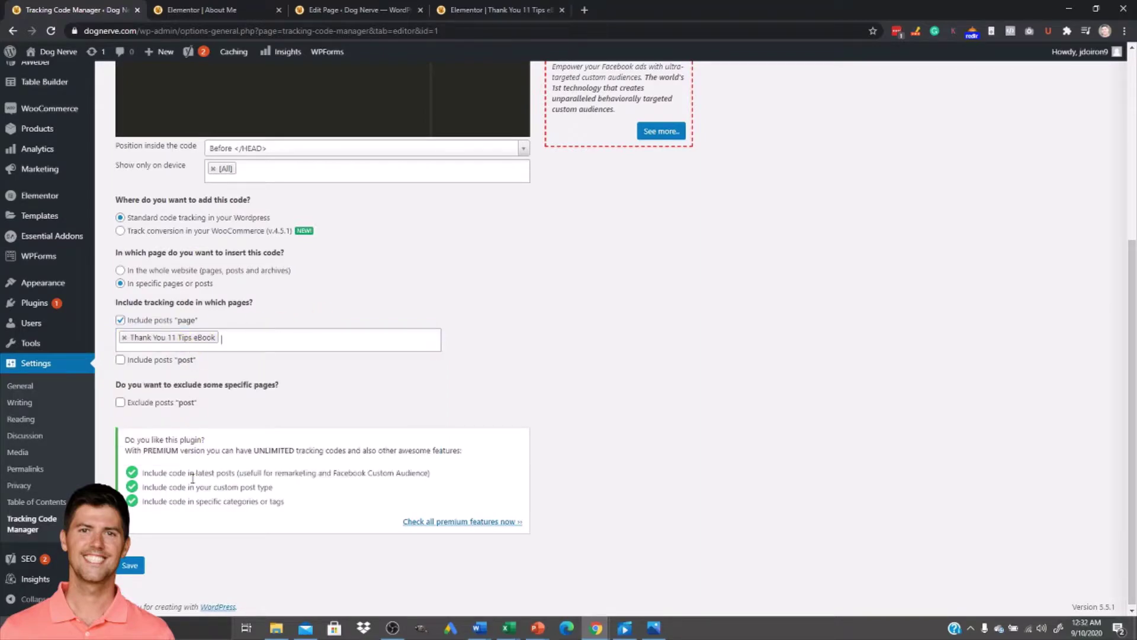
pyautogui.click(135, 570)
pyautogui.scroll(4, 351, 295)
pyautogui.scroll(2, 349, 397)
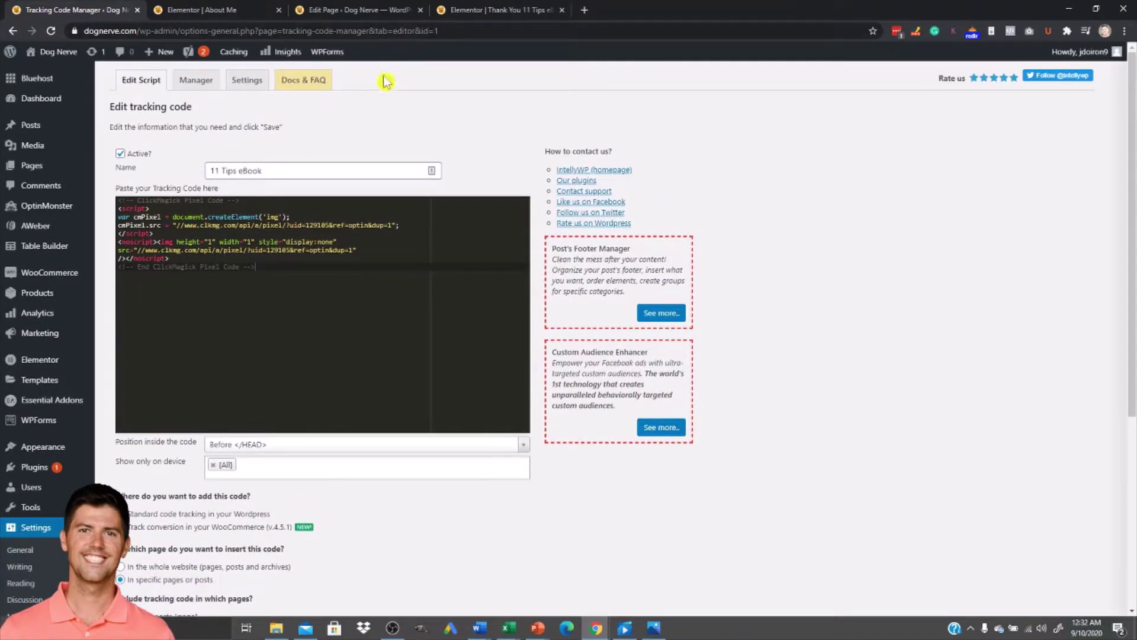
# - Switch to the ClickMagick Pixel Builder window and open the Pixel Debugger
pyautogui.hotkey('alt', 'Tab')
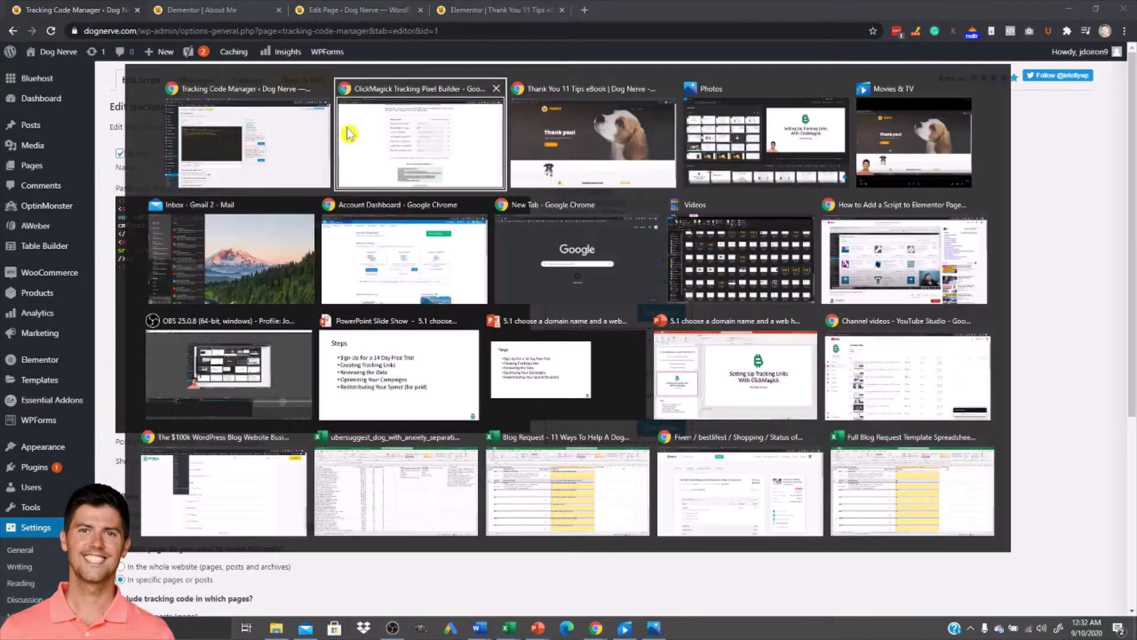
pyautogui.click(352, 129)
pyautogui.click(303, 349)
pyautogui.scroll(2, 323, 401)
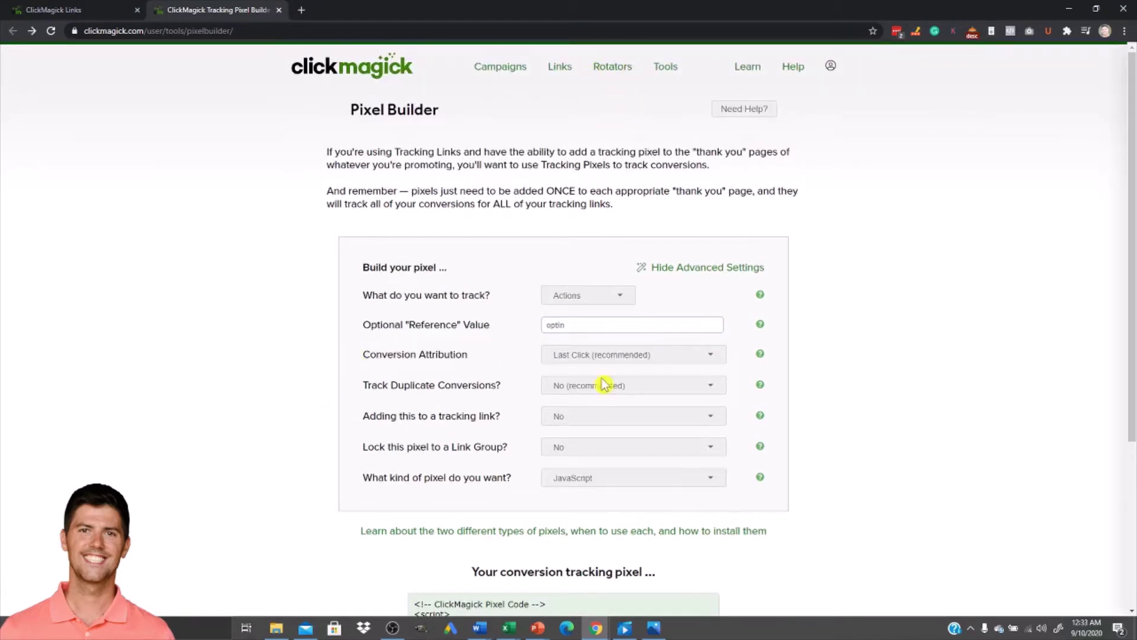
pyautogui.click(667, 67)
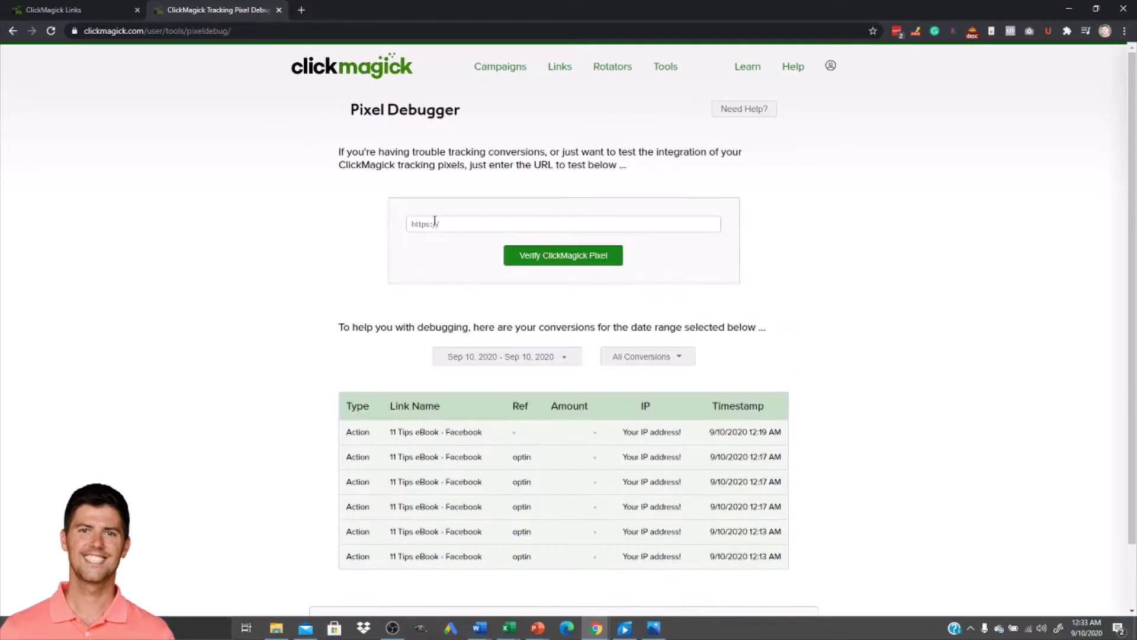
pyautogui.click(443, 224)
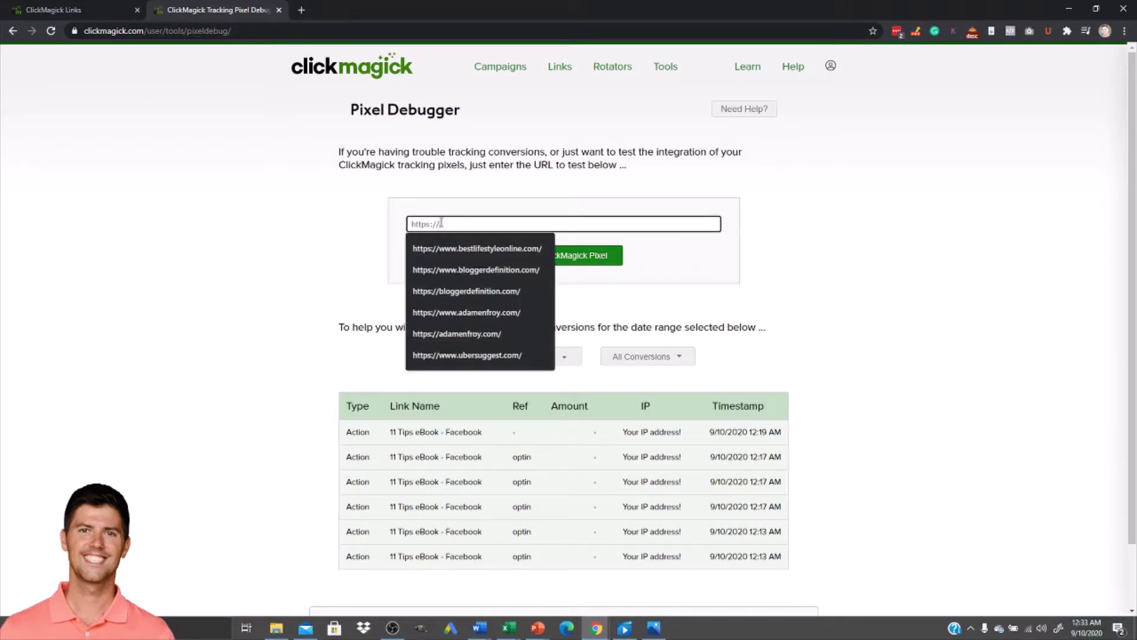
pyautogui.write('tha')
pyautogui.press('BackSpace')
pyautogui.press('BackSpace')
pyautogui.press('BackSpace')
pyautogui.click(345, 287)
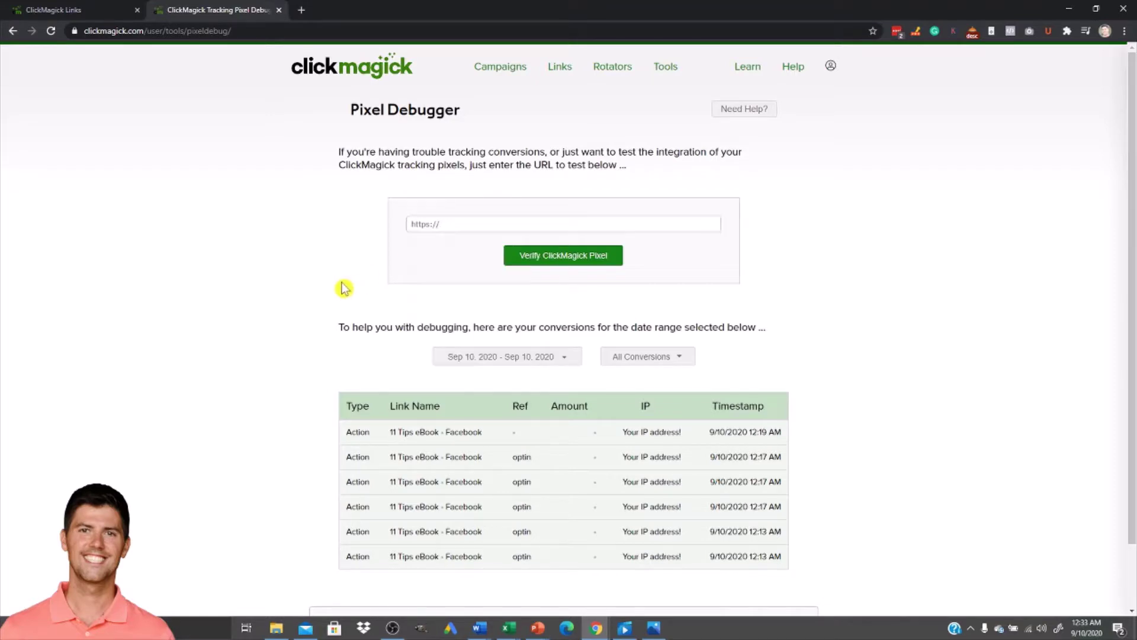
pyautogui.hotkey('alt', 'Tab')
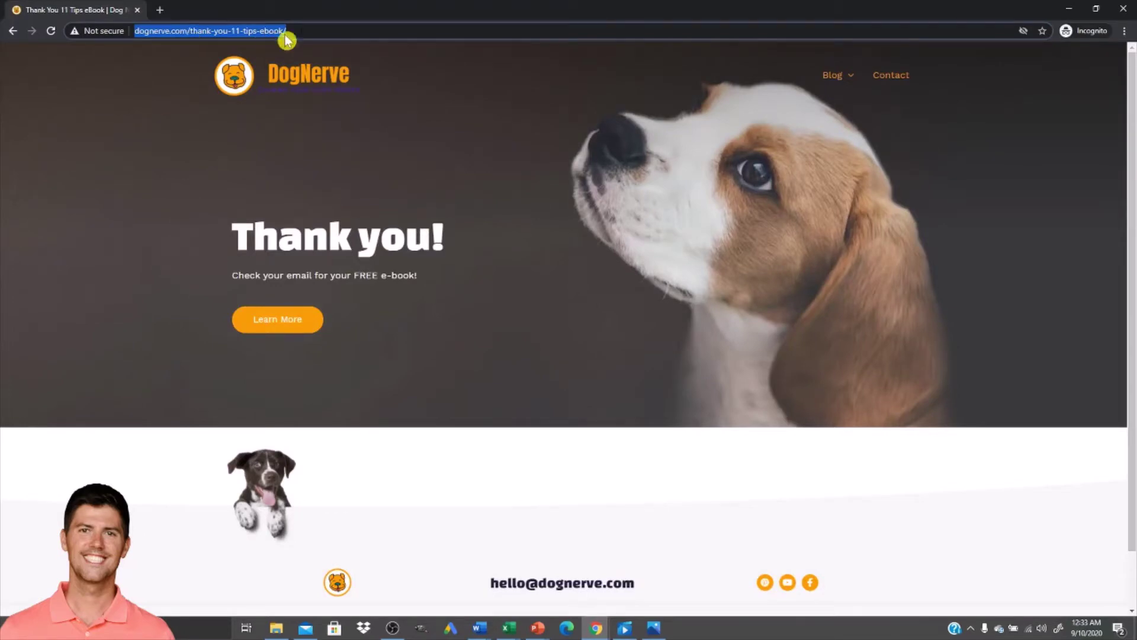
pyautogui.hotkey('alt', 'Tab')
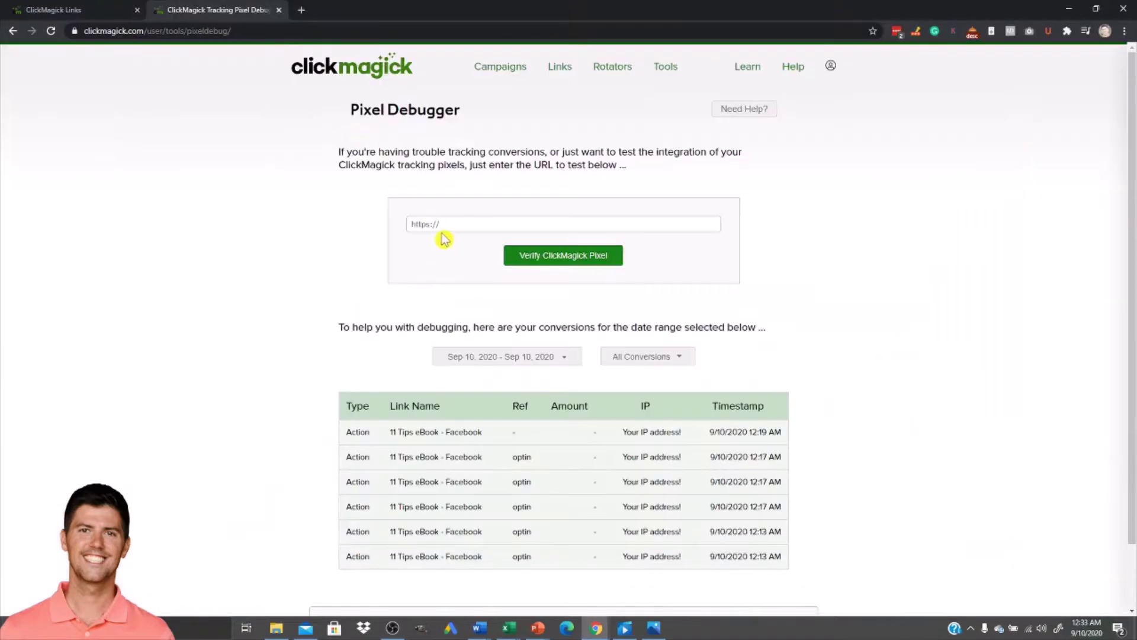
pyautogui.click(446, 223)
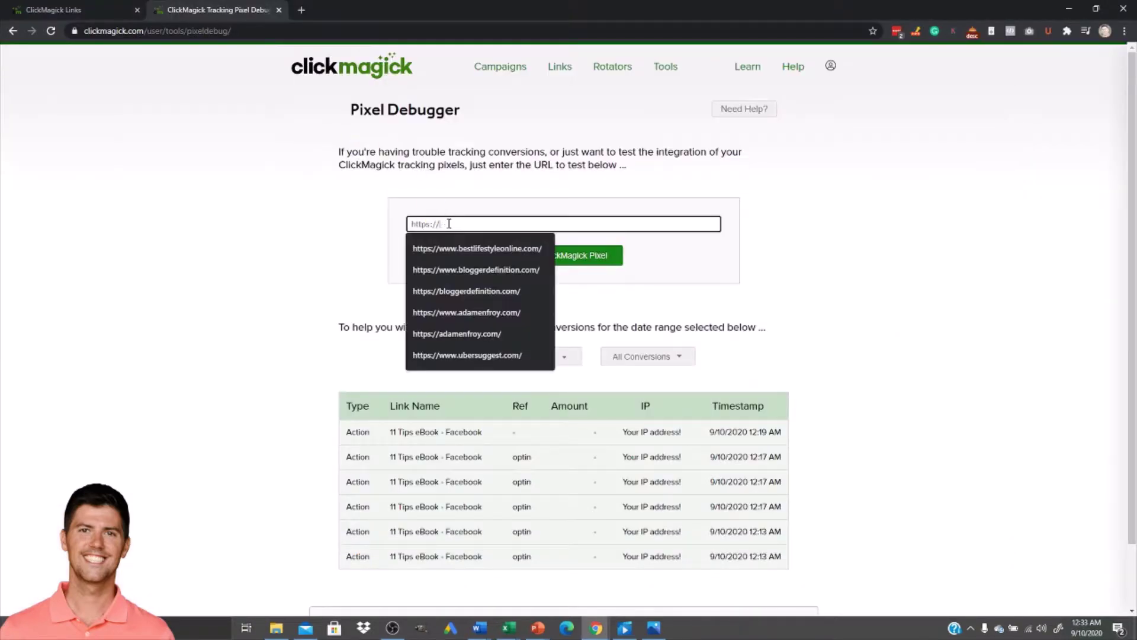
pyautogui.write('https://dognerve.com/thank-you-11-tips-ebook/')
pyautogui.moveTo(440, 224); pyautogui.dragTo(388, 230)
pyautogui.press('BackSpace')
pyautogui.click(556, 260)
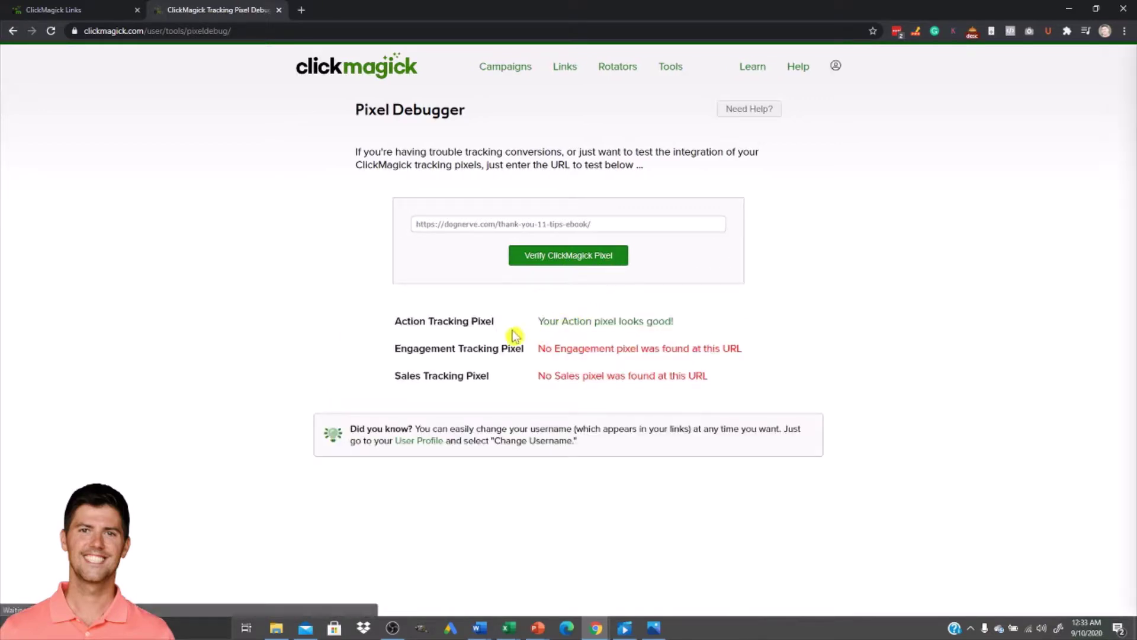
pyautogui.moveTo(394, 320); pyautogui.dragTo(494, 321)
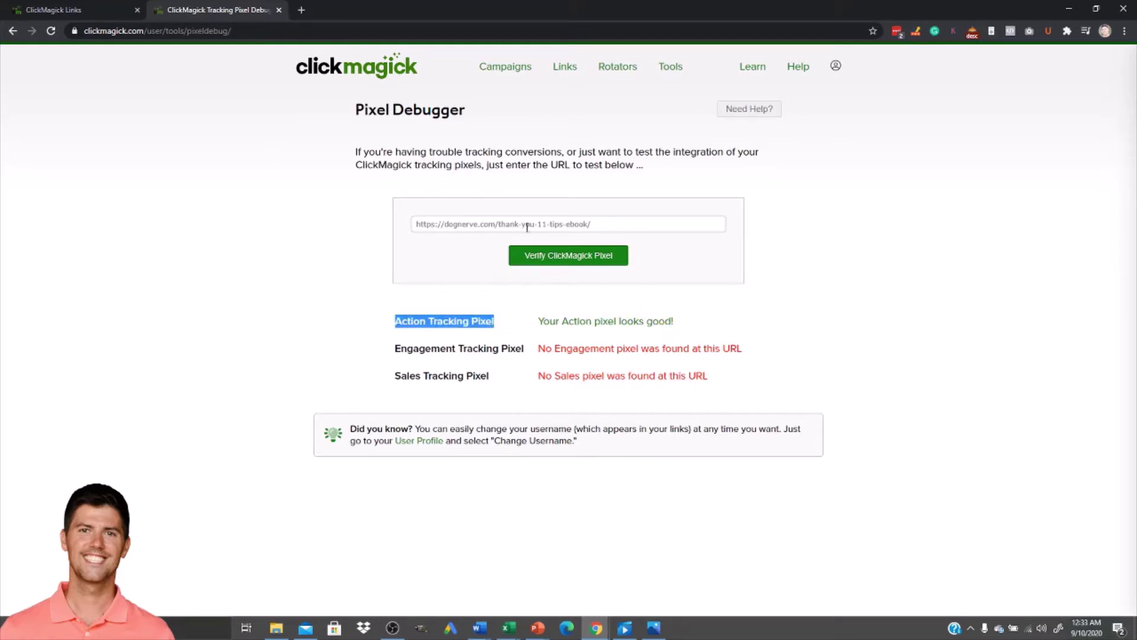
pyautogui.moveTo(498, 224); pyautogui.dragTo(599, 226)
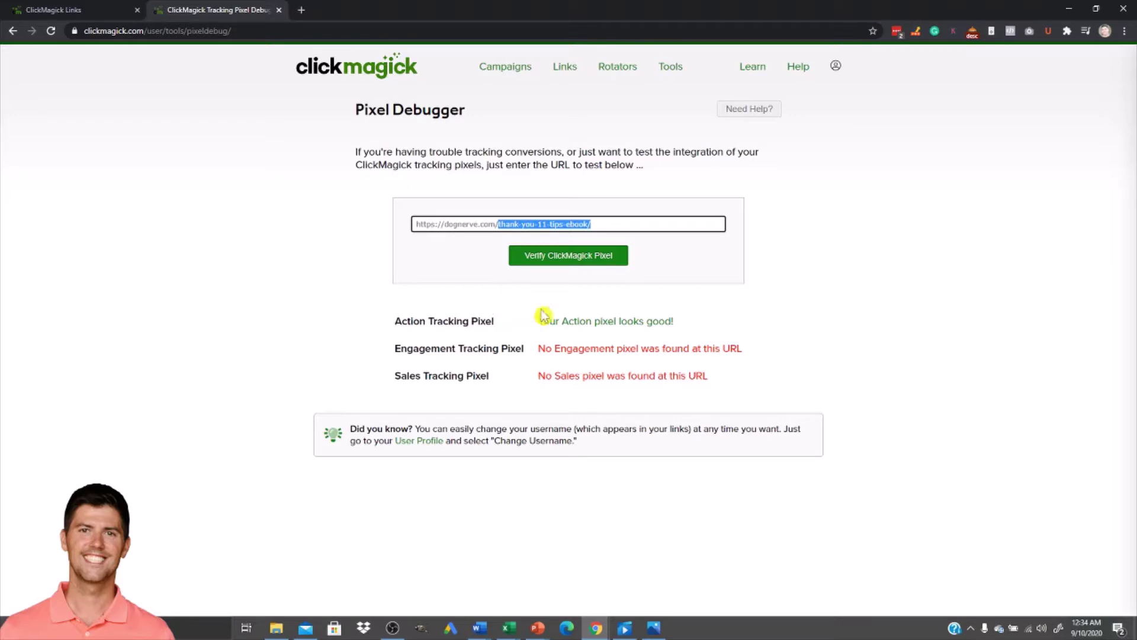
# - Return to the Tracking Links list, check the action conversions and open the settings of the "11 Tips eBook - Facebook" link
pyautogui.click(87, 11)
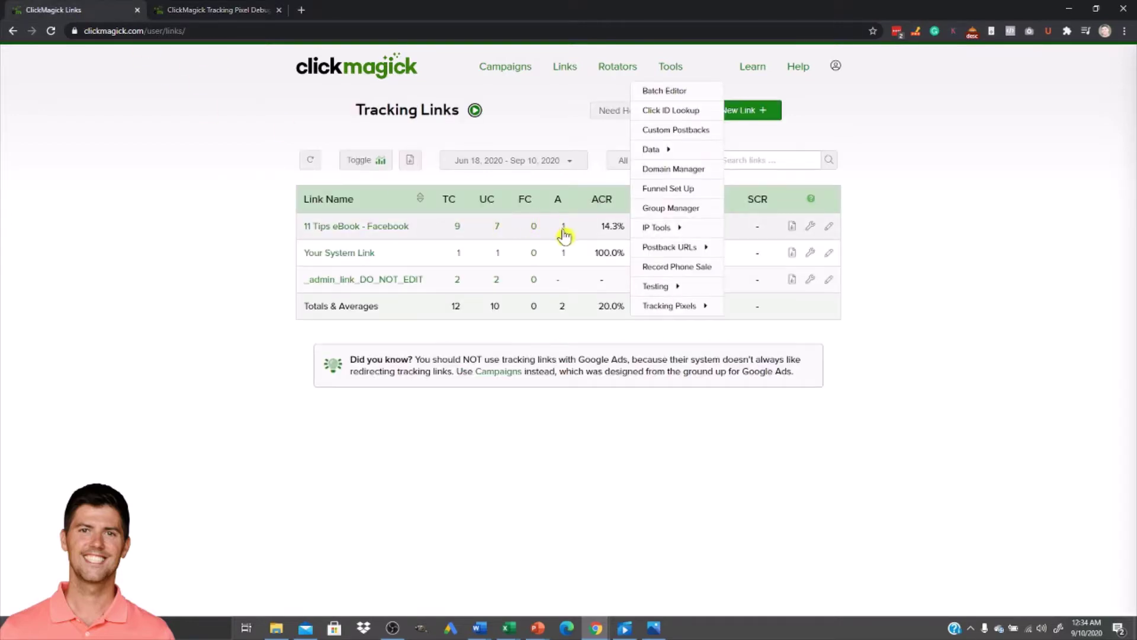
pyautogui.click(235, 269)
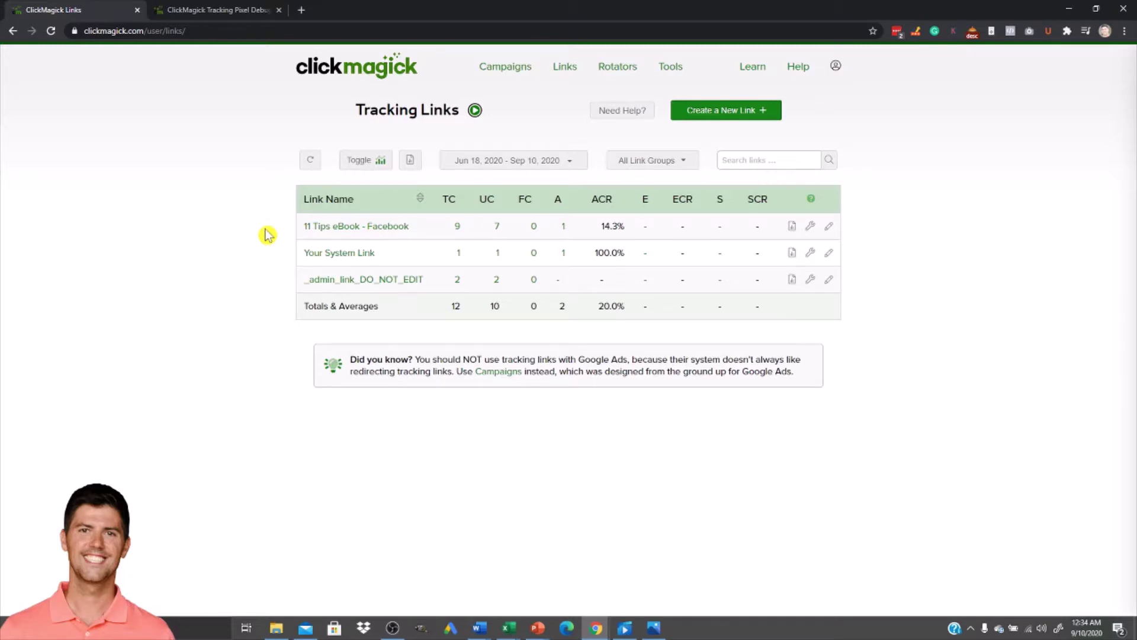
pyautogui.click(330, 230)
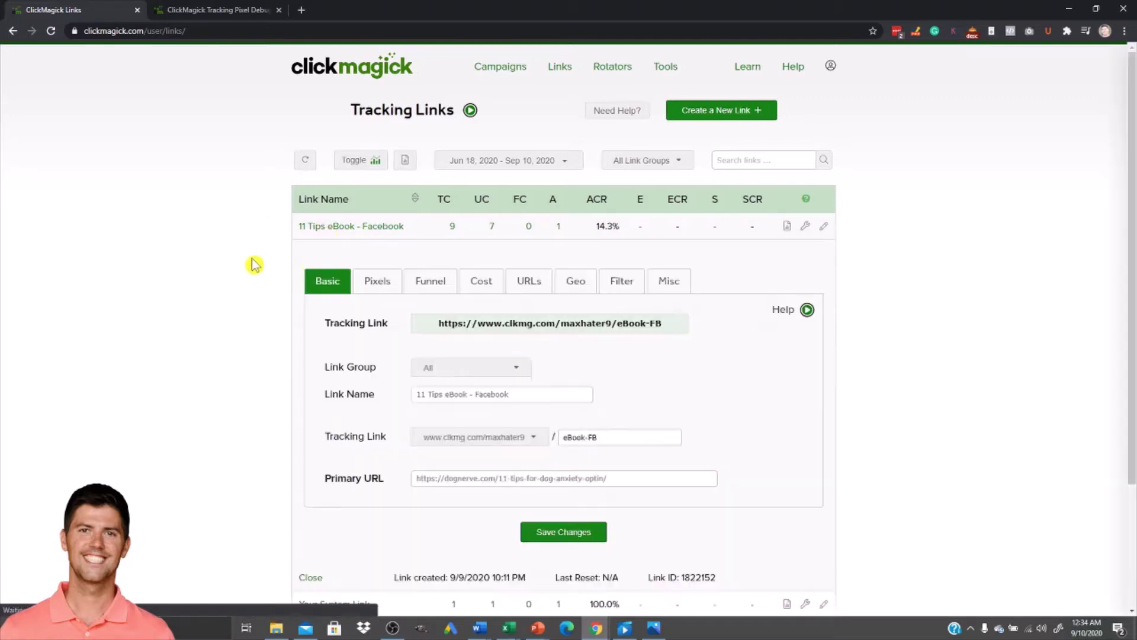